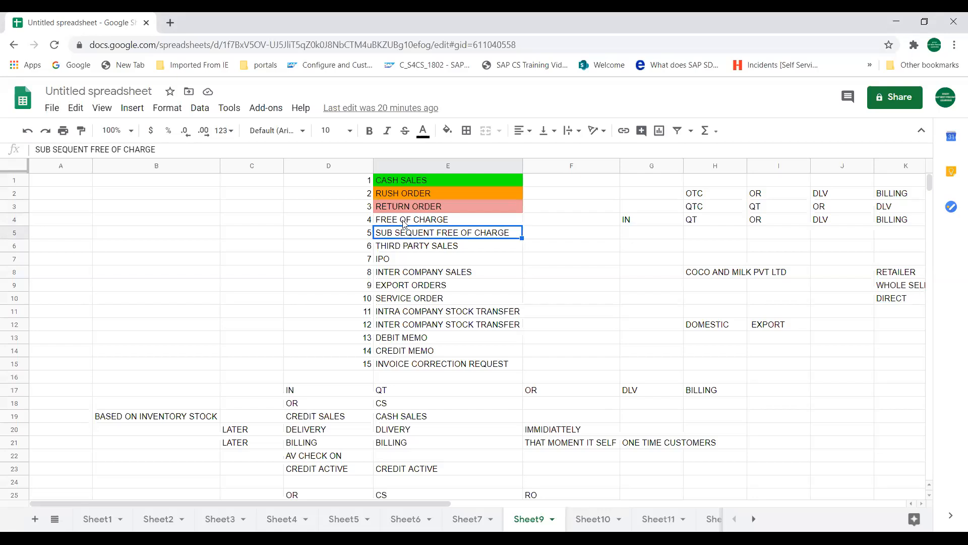
click(405, 222)
click(404, 233)
click(407, 207)
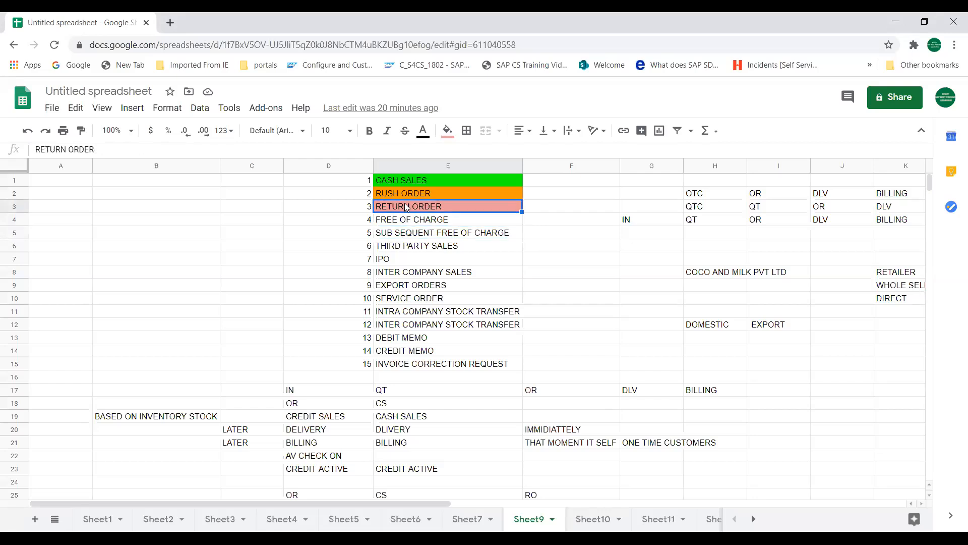
click(407, 236)
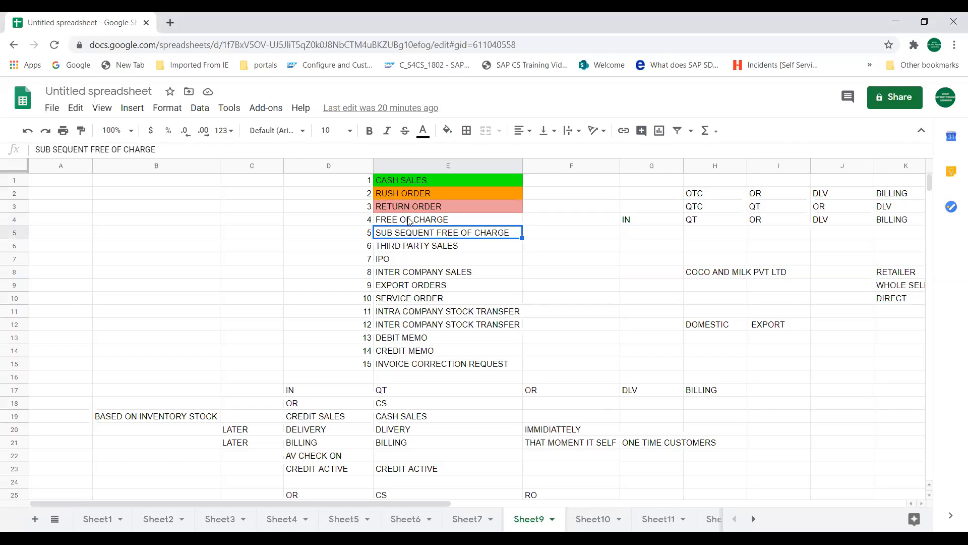
click(410, 220)
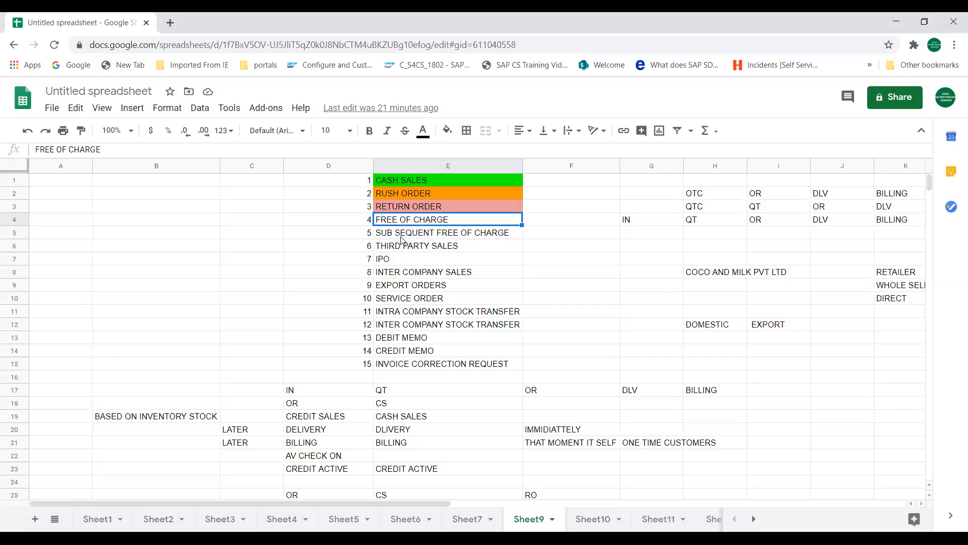
click(403, 236)
click(402, 223)
click(402, 230)
Step: Fill the FREE OF CHARGE cell (E4) in the order type list with light orange 1
click(402, 225)
click(447, 133)
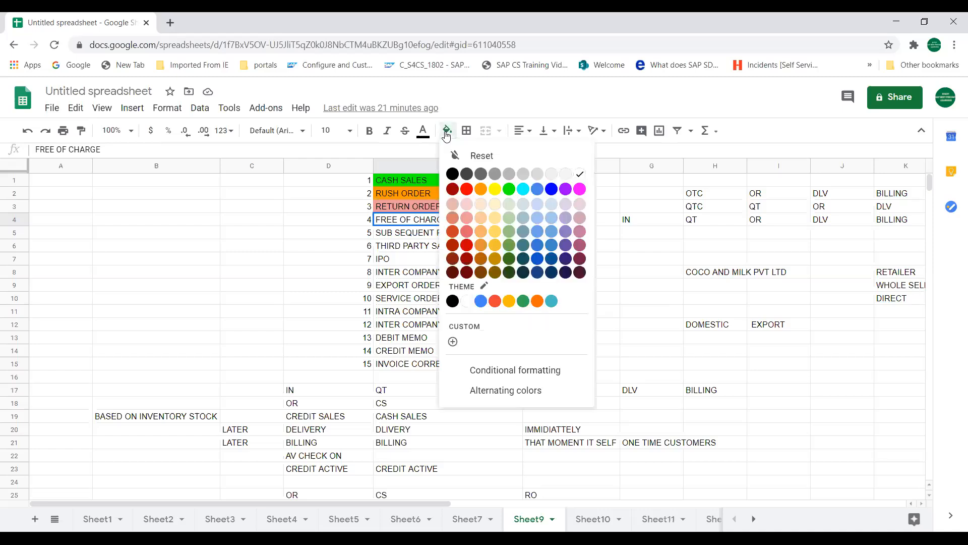
click(483, 232)
Step: Enter the heading SUB SEQ FREE OF CHARGE in cell E84, below the free of charge notes
click(439, 235)
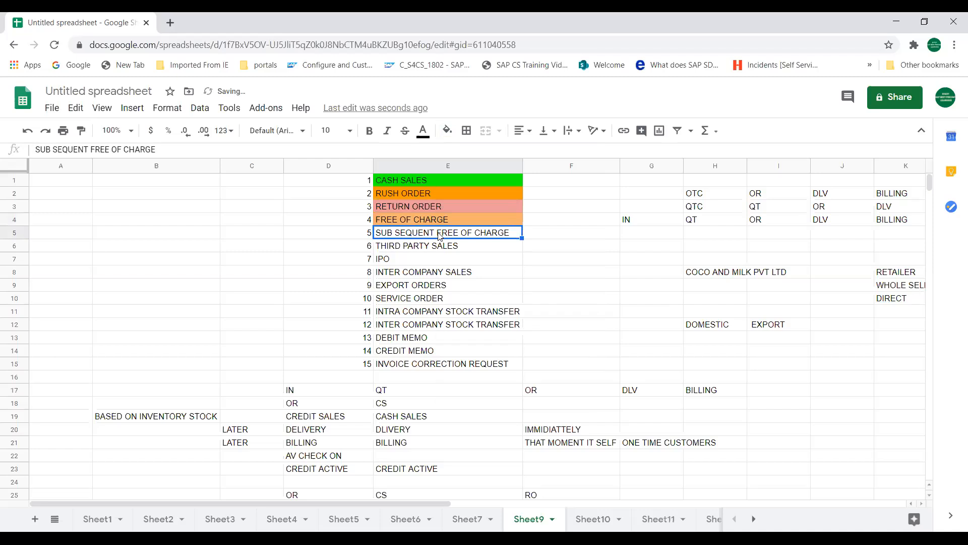
key(Down)
key(Down)
key(Down)
key(Down)
key(Down)
key(Down)
key(Down)
key(Down)
key(Down)
key(Down)
key(Down)
key(Down)
key(Down)
key(Down)
key(Down)
key(Down)
key(Down)
key(Down)
key(Down)
key(Down)
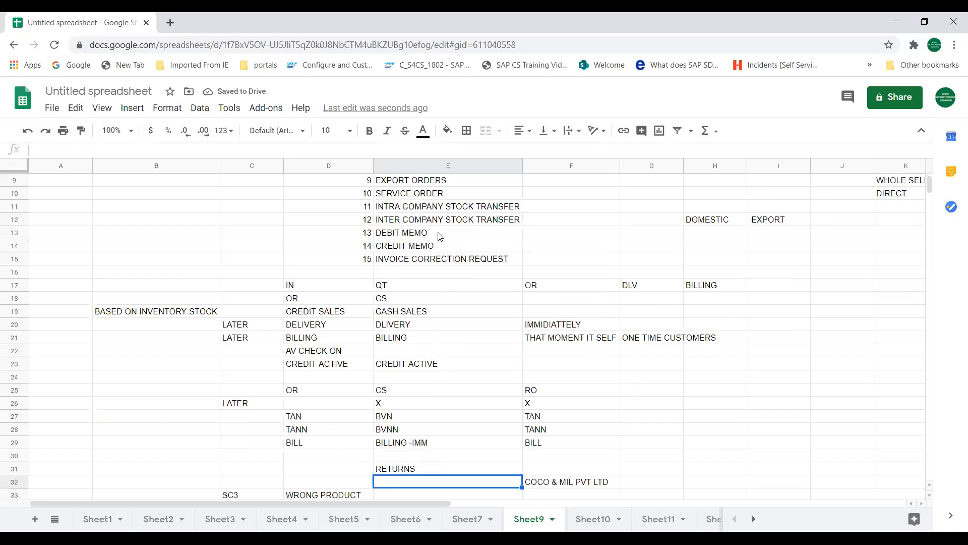
key(Down)
key(Down)
key(Down)
key(Down)
key(Down)
key(Down)
key(Down)
key(Down)
key(Down)
key(Down)
key(Down)
key(Down)
key(Down)
key(Down)
key(Down)
key(Down)
key(Down)
key(Down)
key(Down)
key(Down)
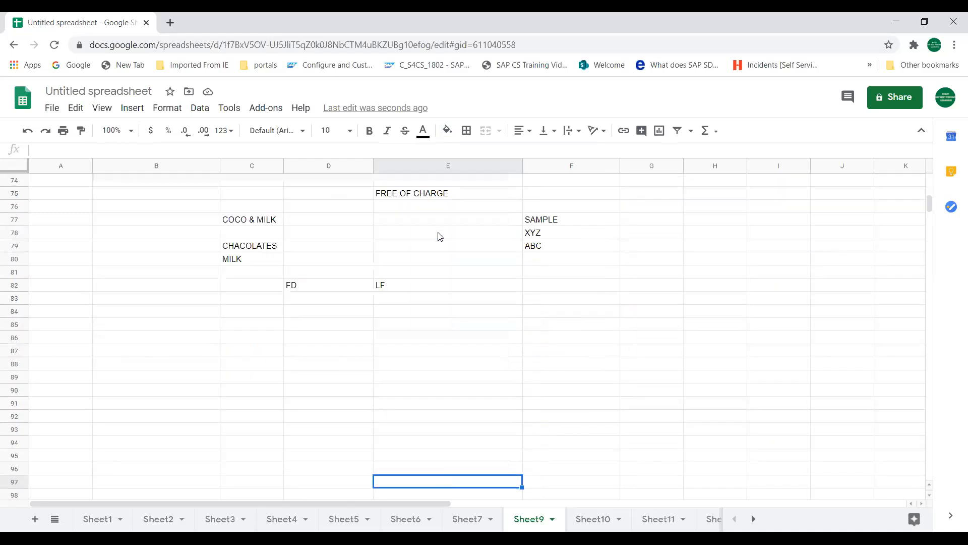
click(399, 240)
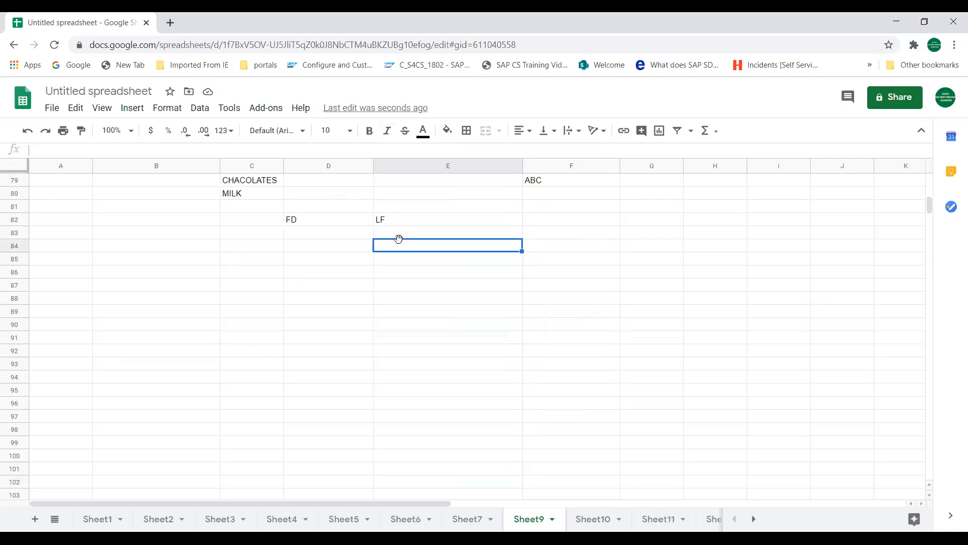
text(su)
key(BackSpace)
key(BackSpace)
text(SUB)
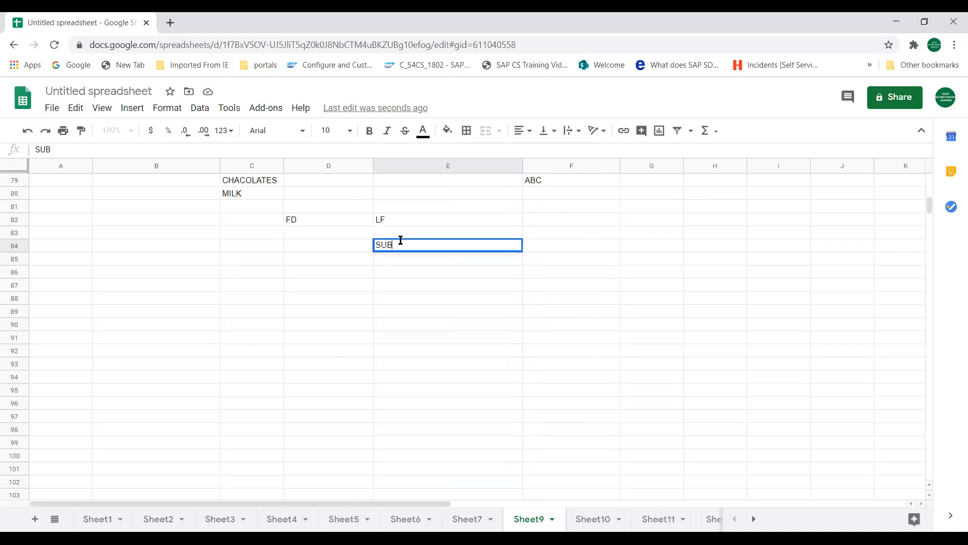
text( SEQ FREE OR CHAR)
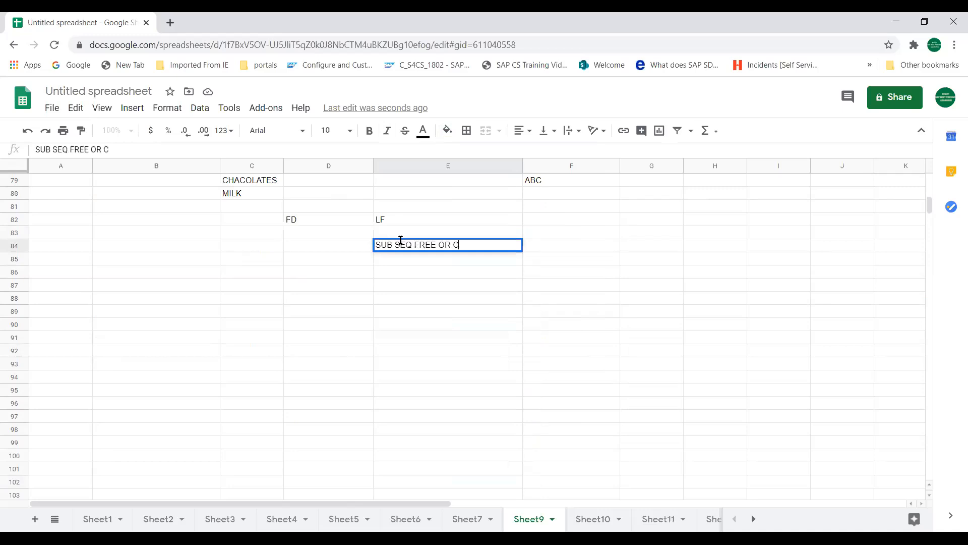
key(BackSpace)
key(BackSpace)
key(BackSpace)
key(BackSpace)
key(BackSpace)
key(BackSpace)
text(F CHAr)
key(BackSpace)
text(RGE)
click(305, 284)
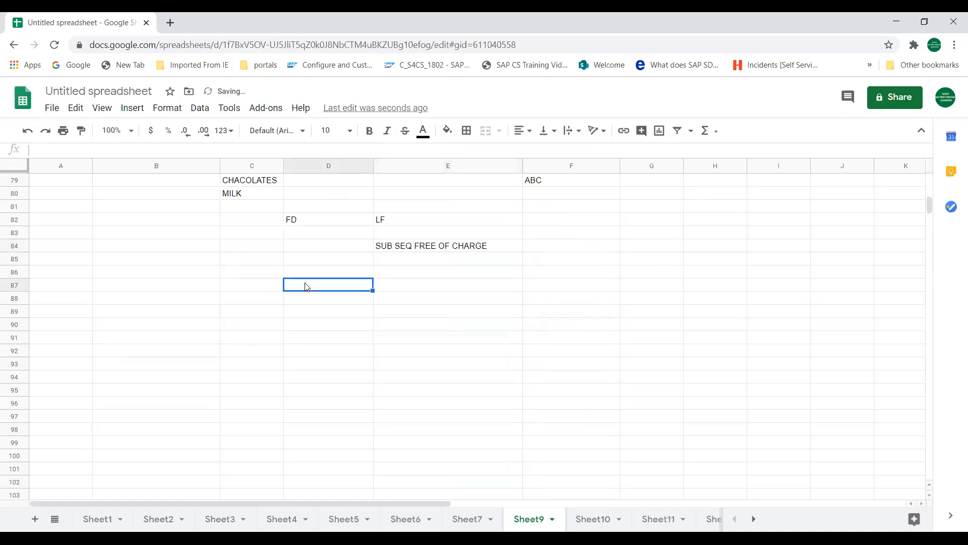
Step: Enter OR, LF and F2 in cells C86, D86 and E86 under the new heading
click(293, 271)
key(Left)
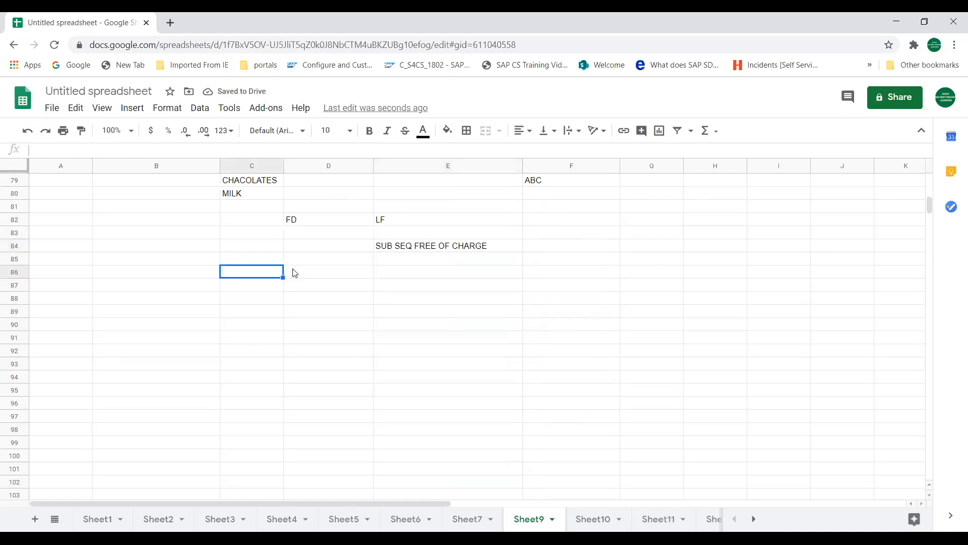
text(OR)
key(Tab)
text(LF)
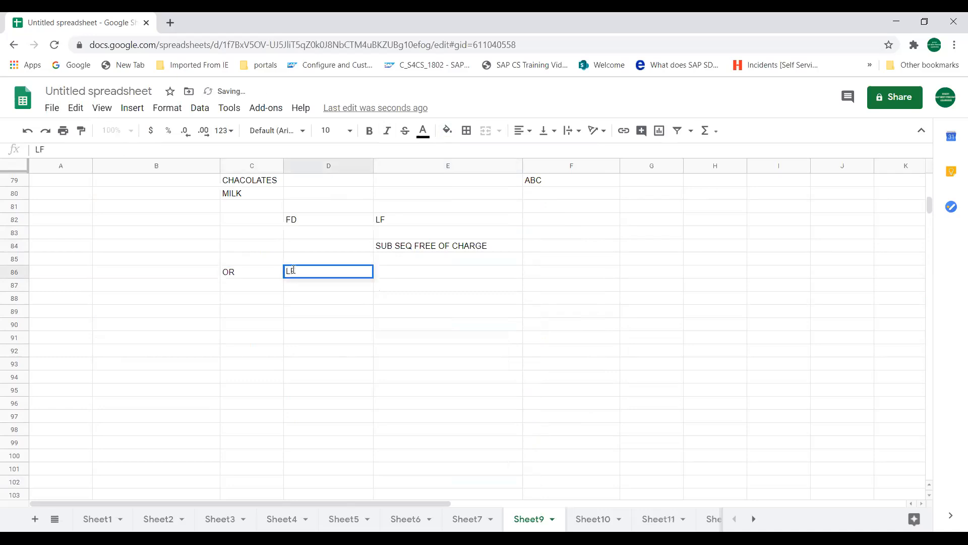
key(Tab)
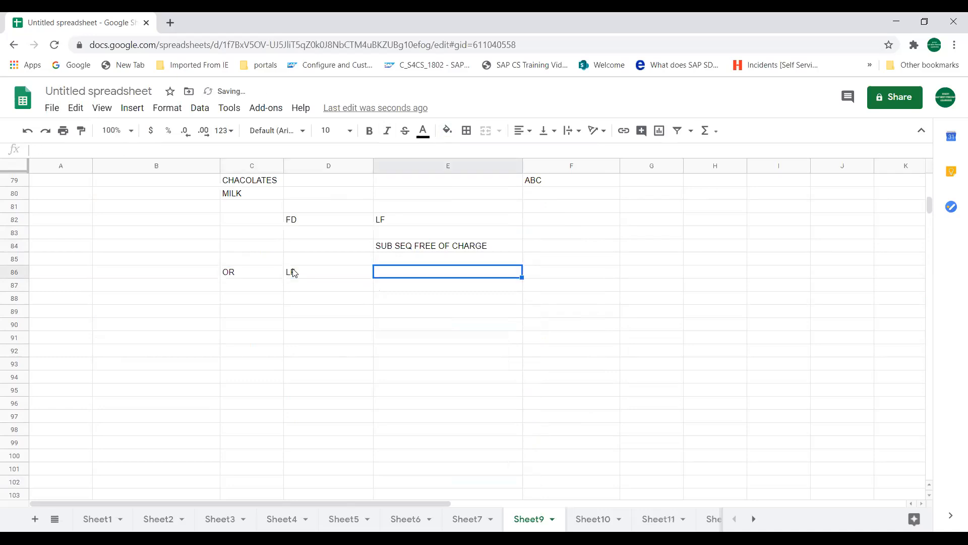
text(F2)
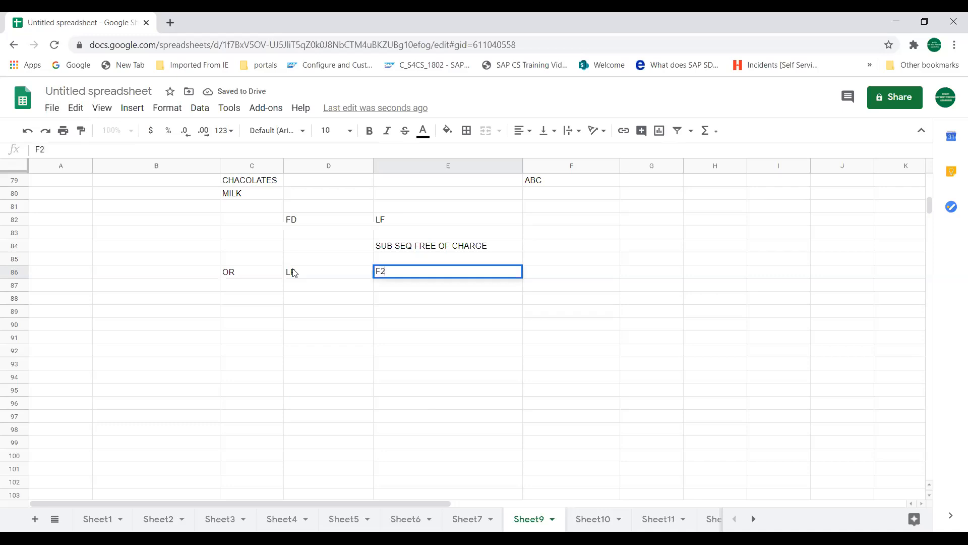
key(Return)
Step: List OR, F2 and WITH REF DOC down column B in cells B87 to B89
key(Up)
key(Down)
key(Left)
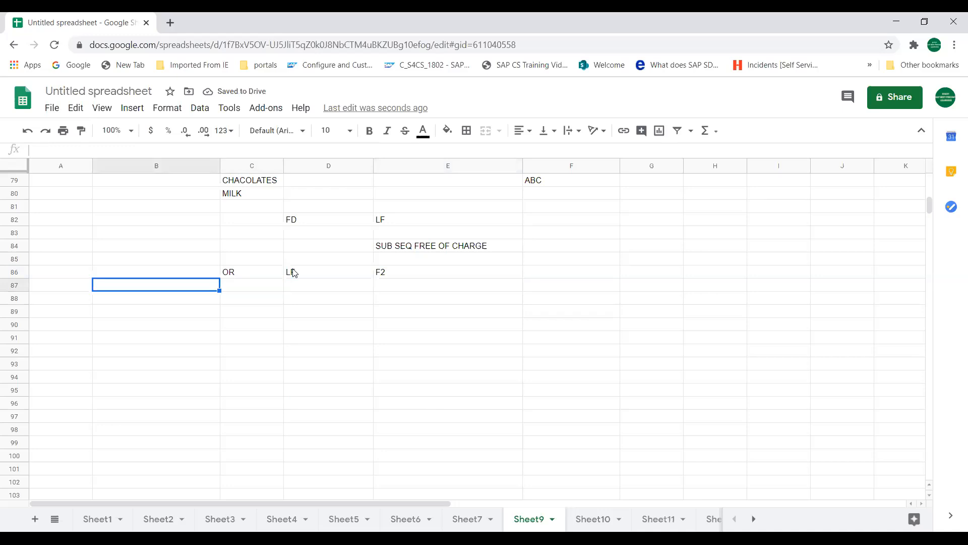
text(OR)
key(Return)
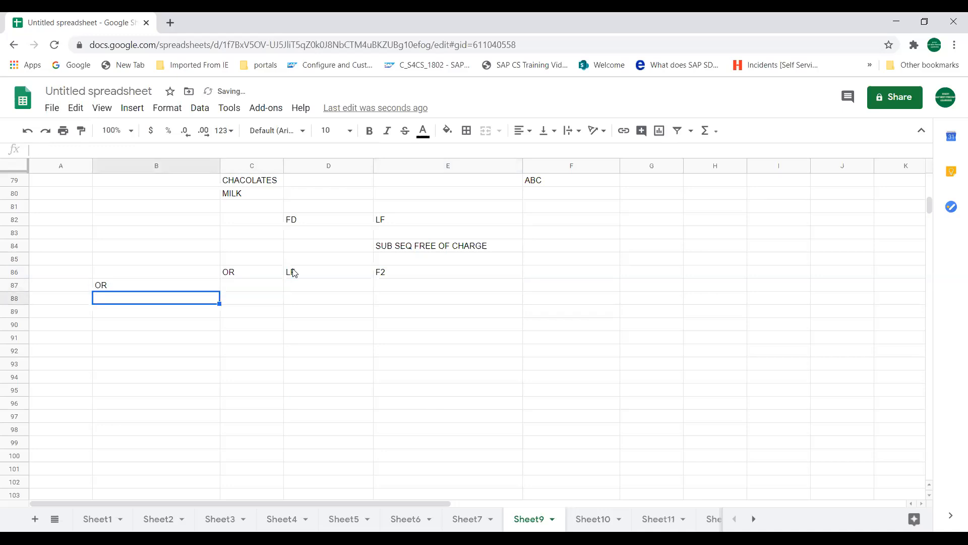
text(F2)
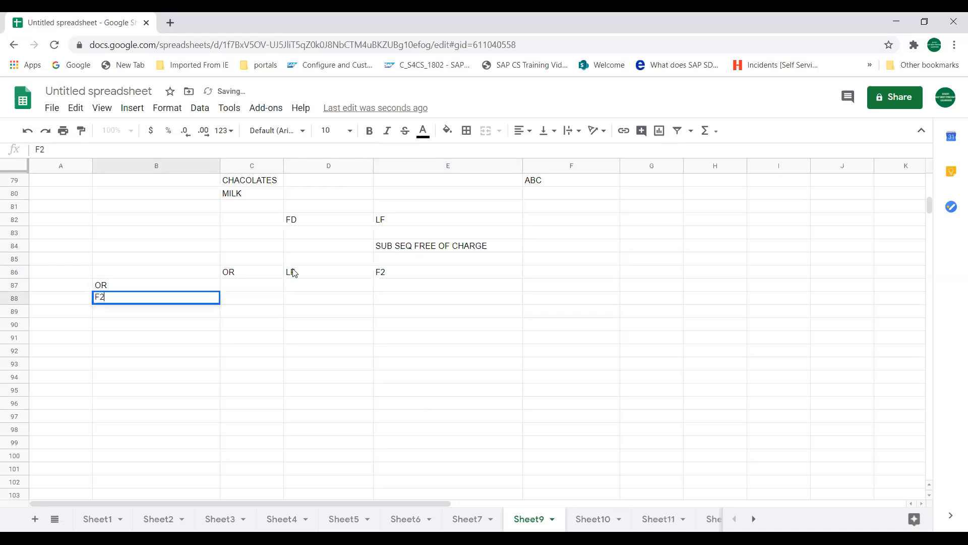
key(Return)
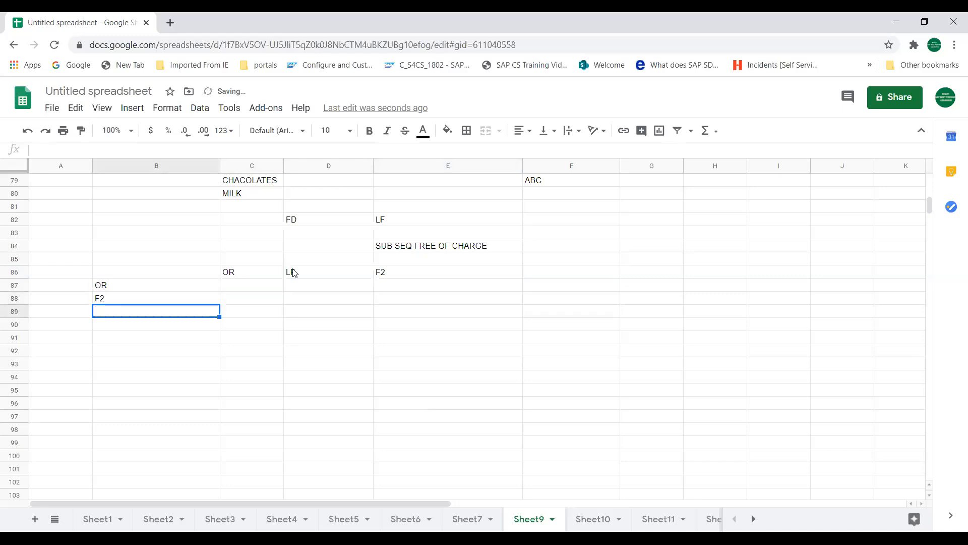
text(WI)
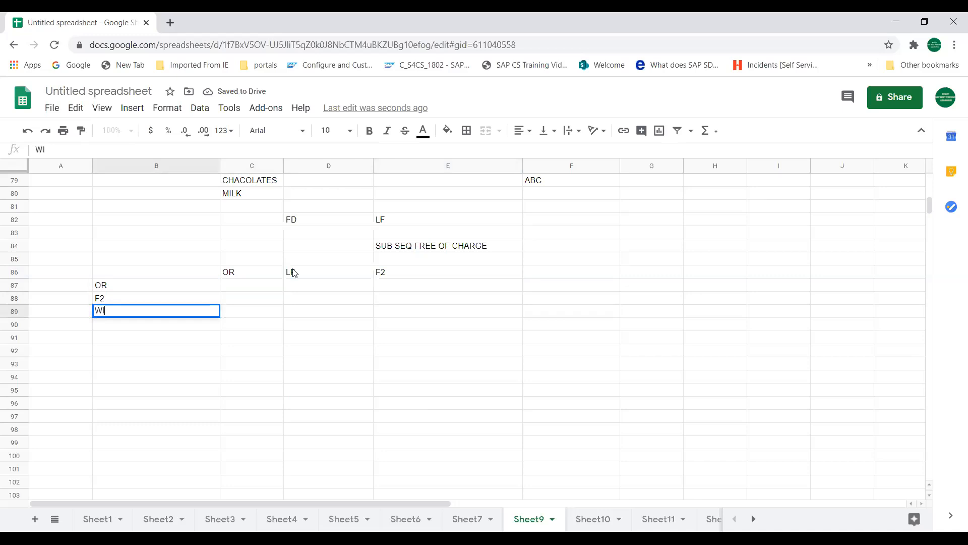
text(TH REF DOC)
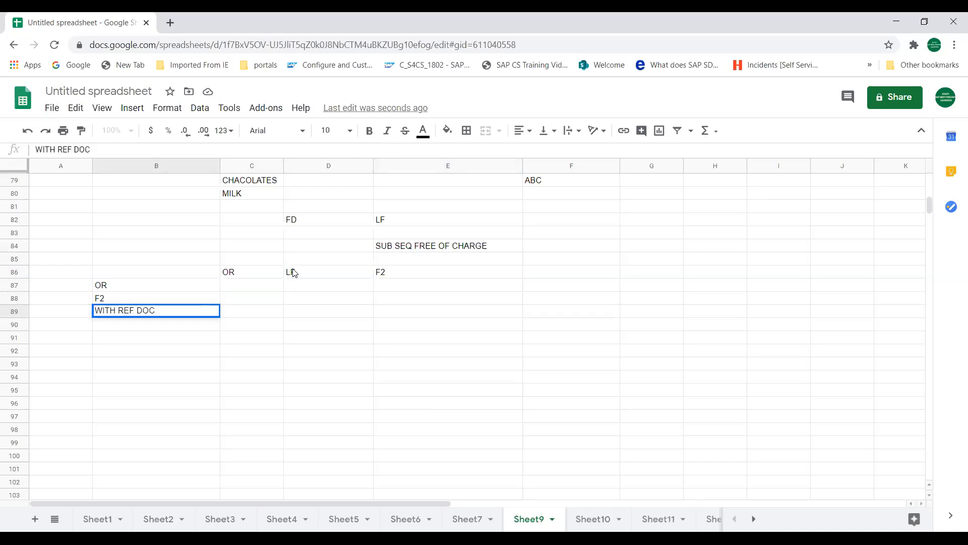
key(Up)
Step: Enter the return flow RE, LR and RE in cells C87, D87 and E87
key(Up)
key(Up)
key(Down)
key(Down)
key(Down)
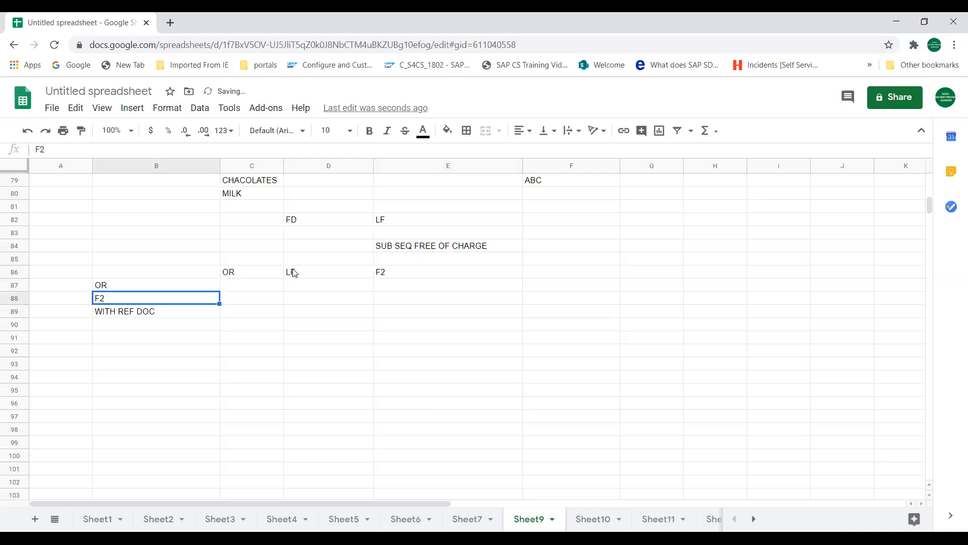
key(Up)
key(Up)
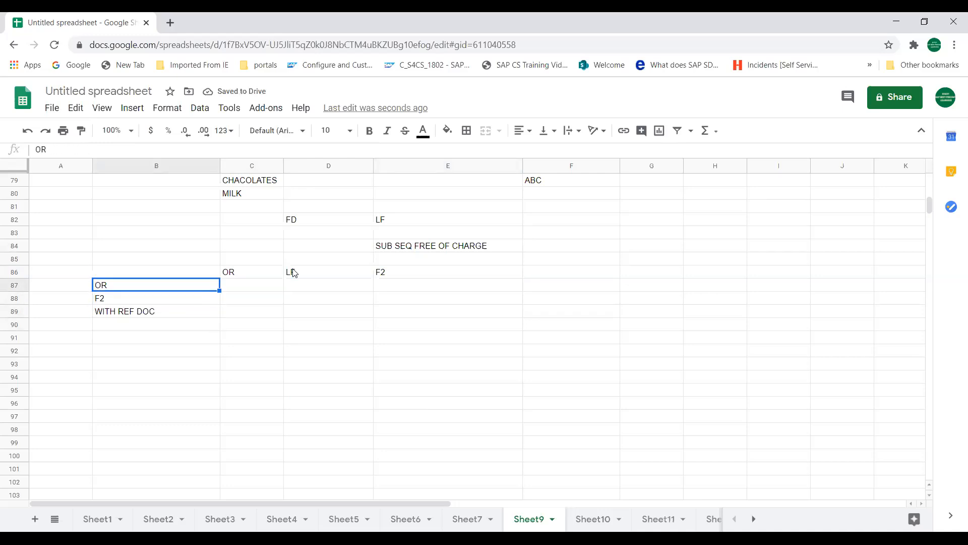
key(Right)
text(RE)
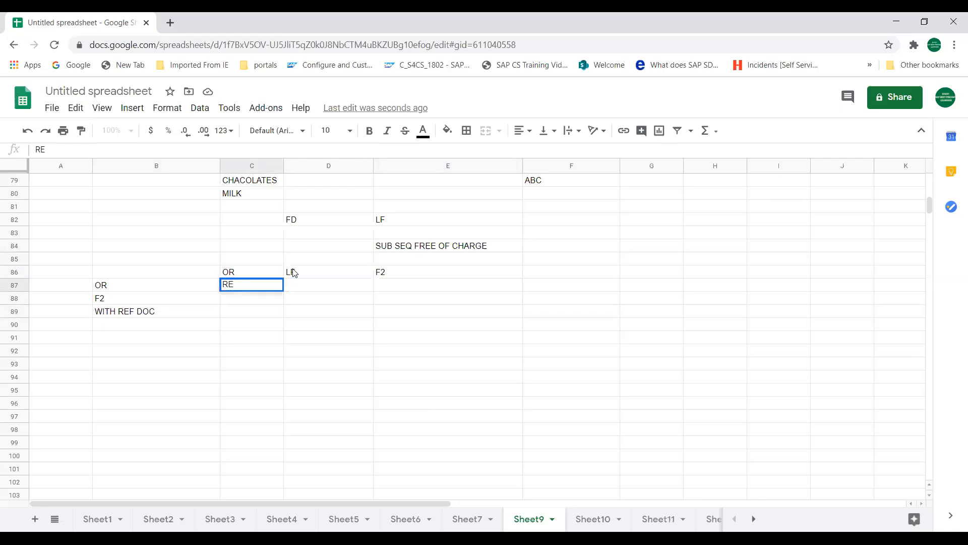
key(Tab)
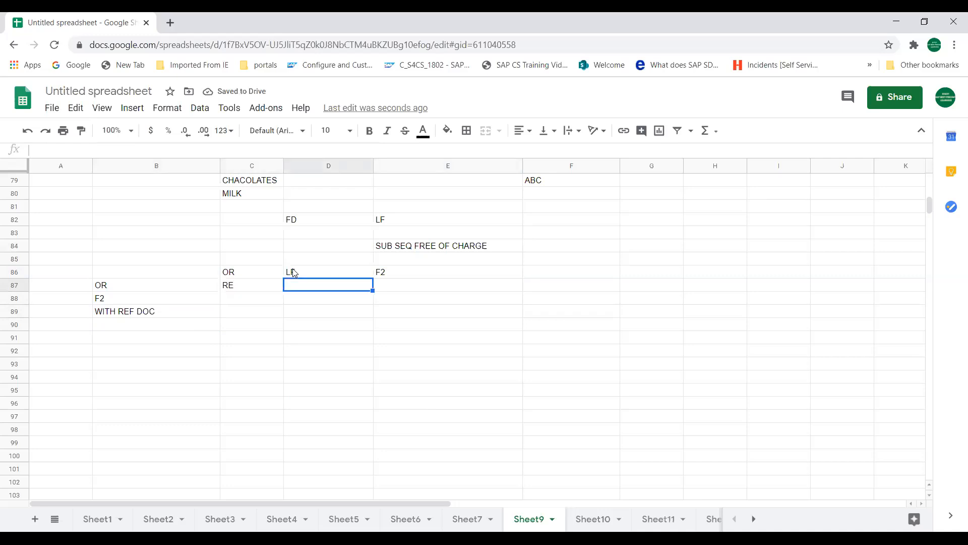
key(Left)
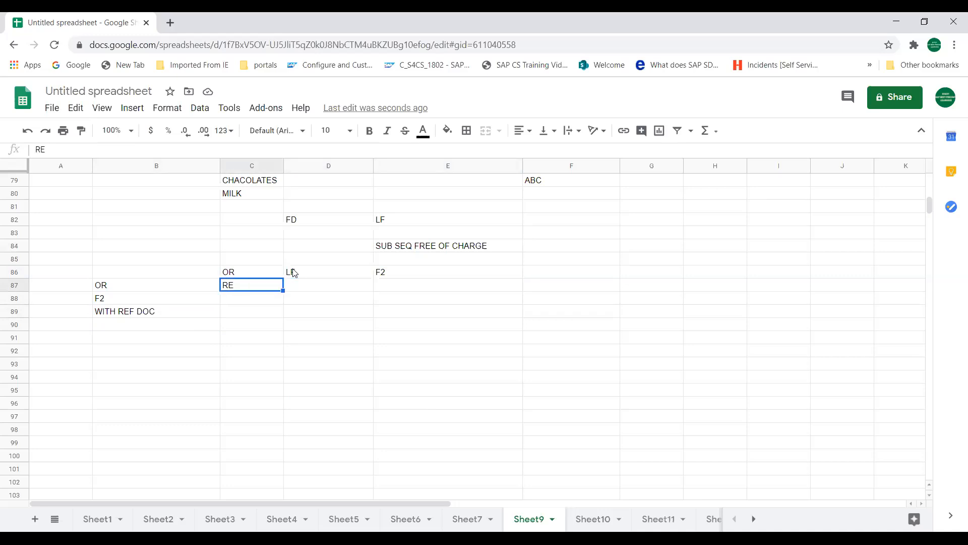
key(Right)
key(Left)
key(Right)
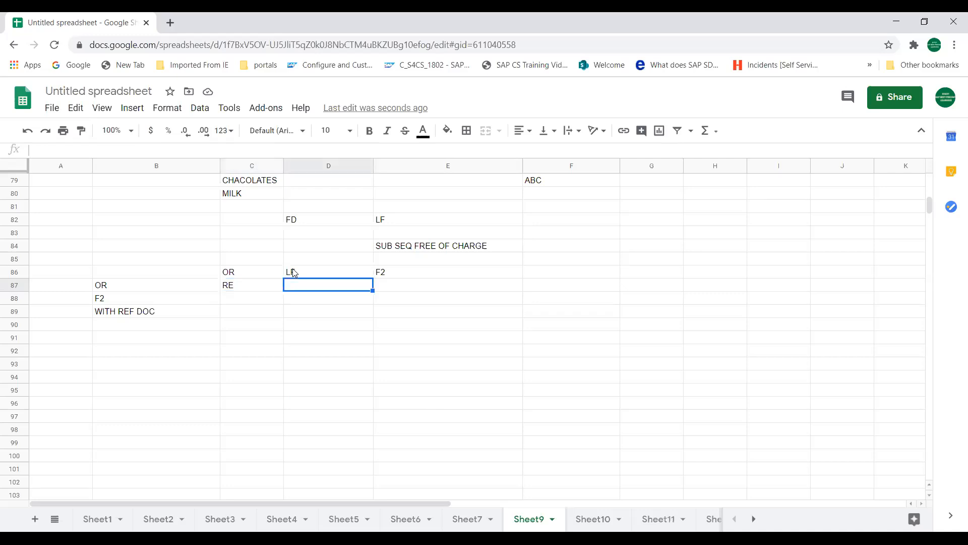
text(LR)
key(Right)
key(Left)
key(Right)
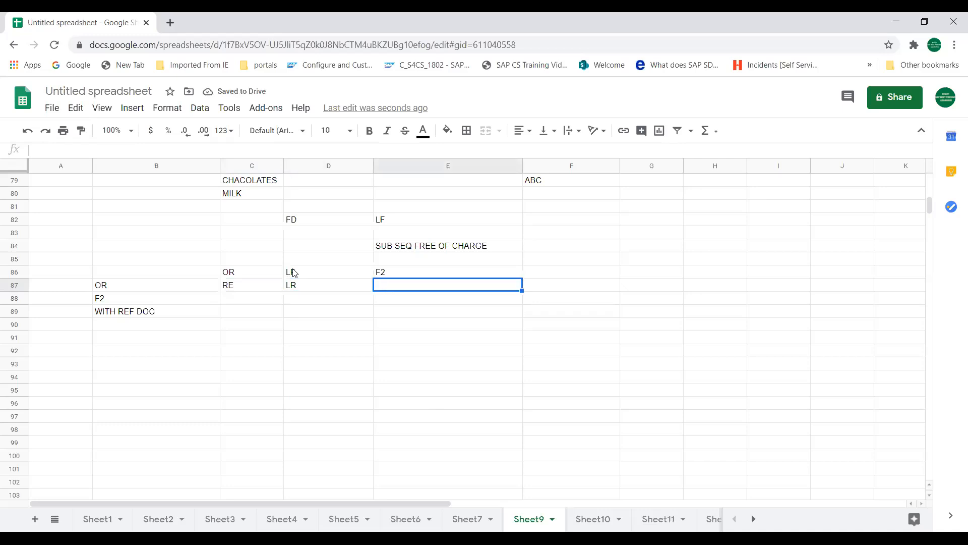
text(RE)
key(Return)
Step: Enter the quantity 100 in cells C90 and D90, under the order and delivery columns
key(Left)
key(Left)
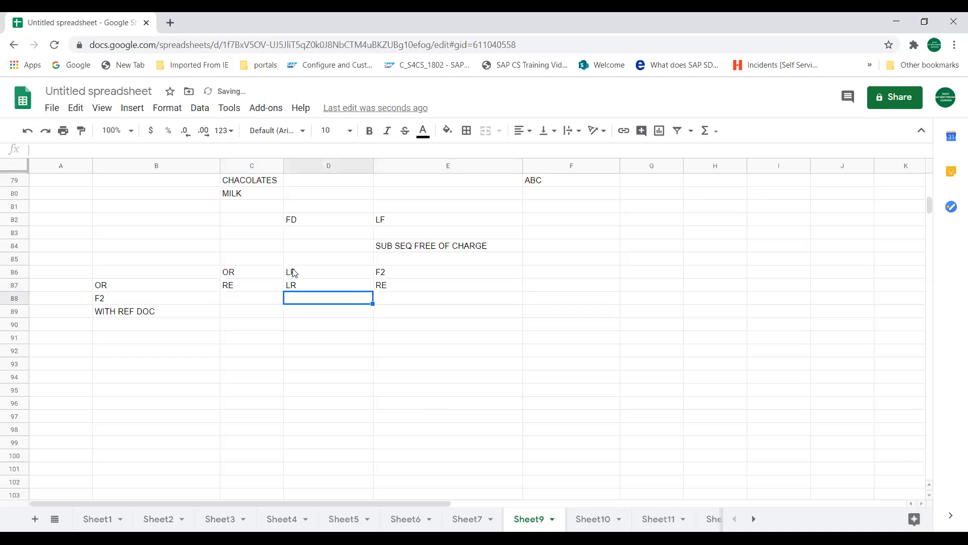
key(Down)
key(Down)
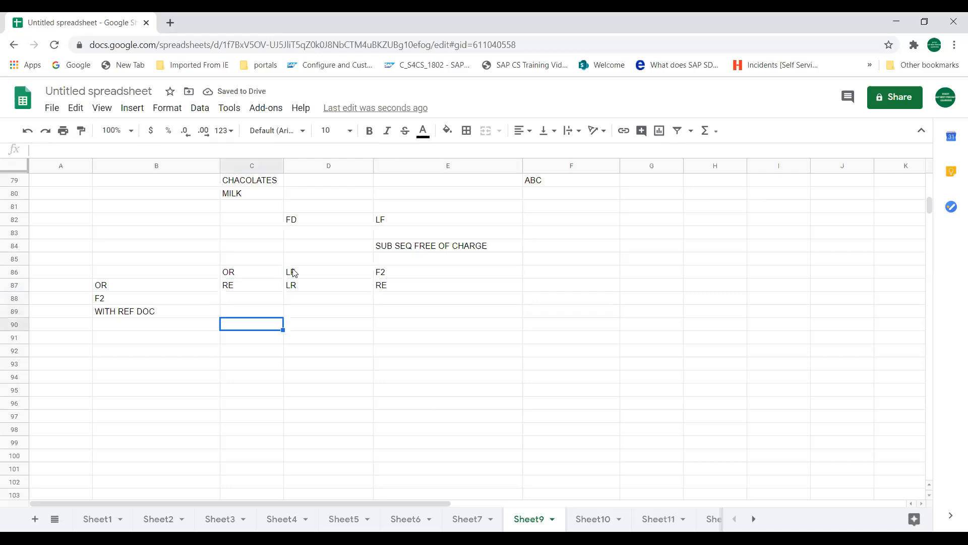
key(Up)
key(Up)
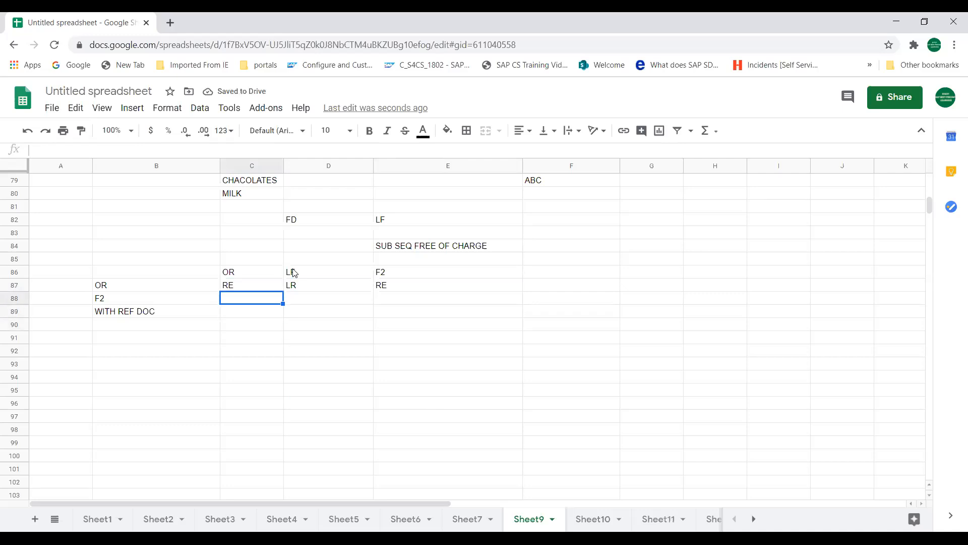
key(Down)
key(Up)
key(Up)
key(Up)
key(Down)
key(Down)
key(Down)
key(Down)
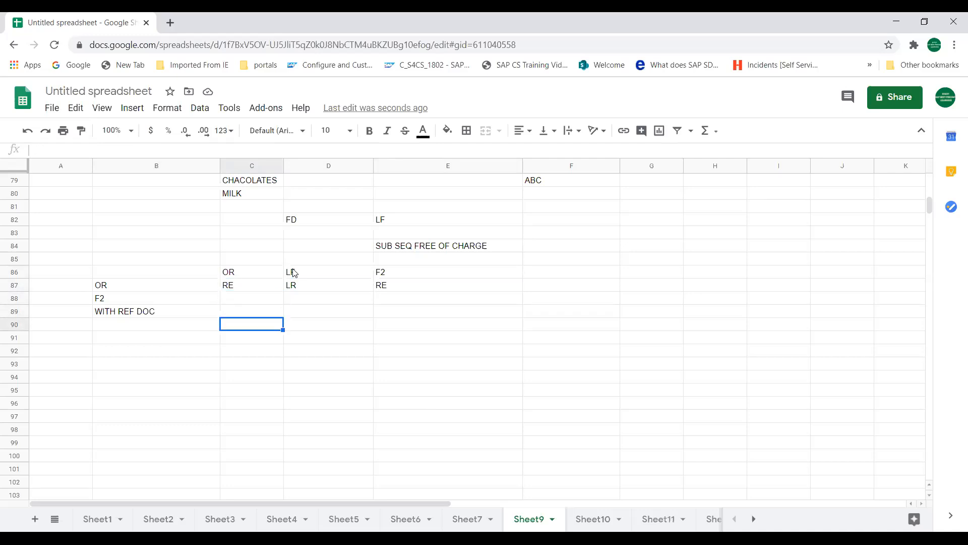
key(Up)
key(Down)
text(100)
key(Tab)
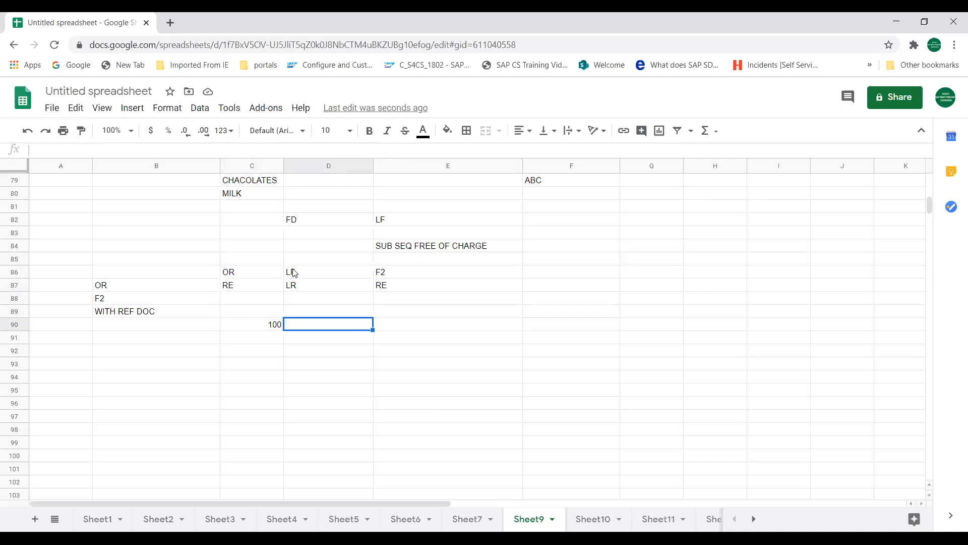
text(100)
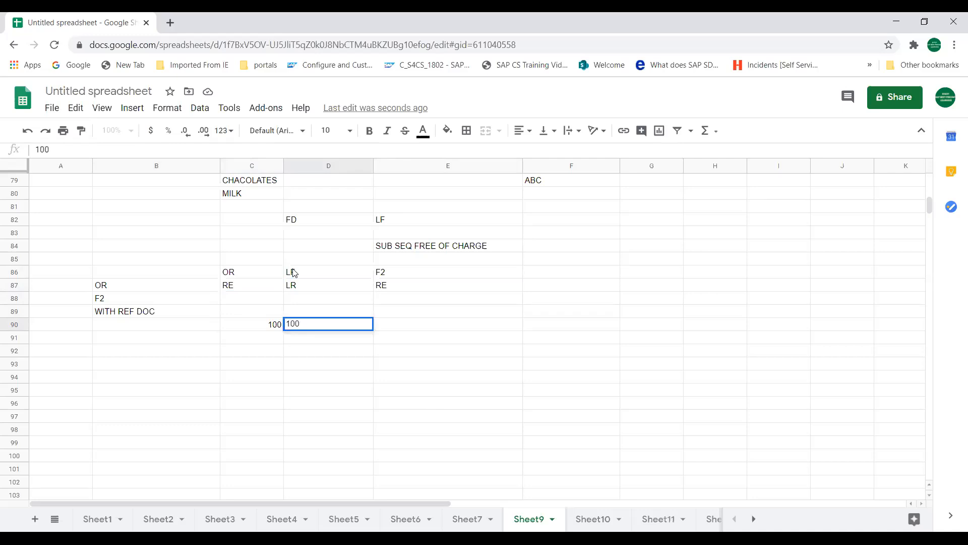
key(Return)
Step: Enter 10 in cell D91 below the delivery quantity and 100 in cell E90 as the invoice quantity
text(10)
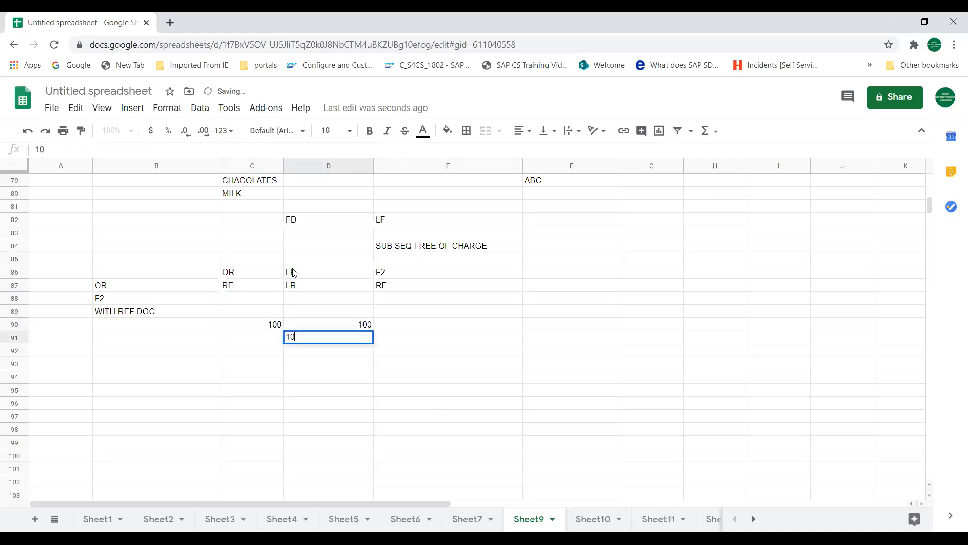
key(Return)
key(Up)
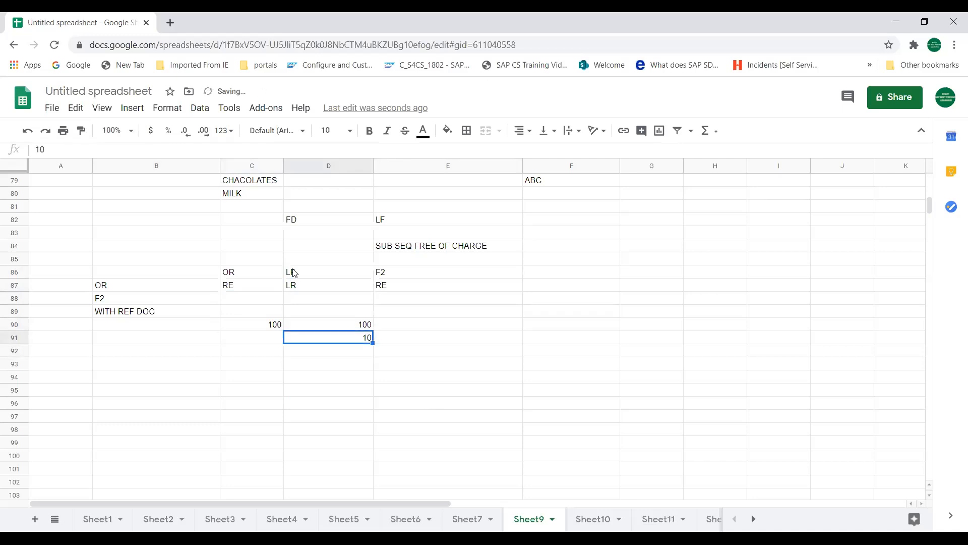
key(Up)
key(Right)
text(100)
key(Return)
Step: Label the return row by entering RE in cell B92
key(Up)
key(Down)
key(Left)
key(Left)
key(Right)
key(Down)
key(Up)
key(Down)
key(Up)
key(Down)
key(Up)
key(Left)
key(Down)
key(Left)
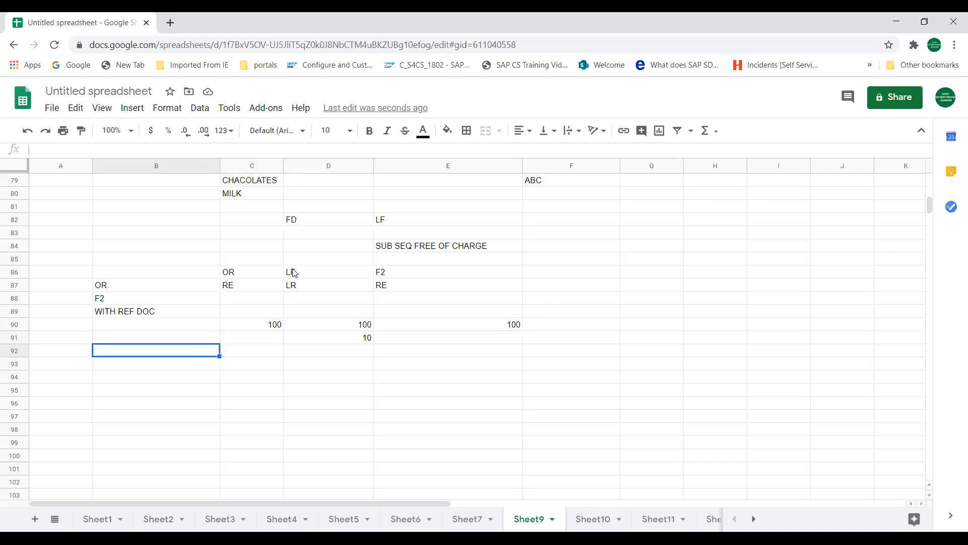
text(RE)
key(Tab)
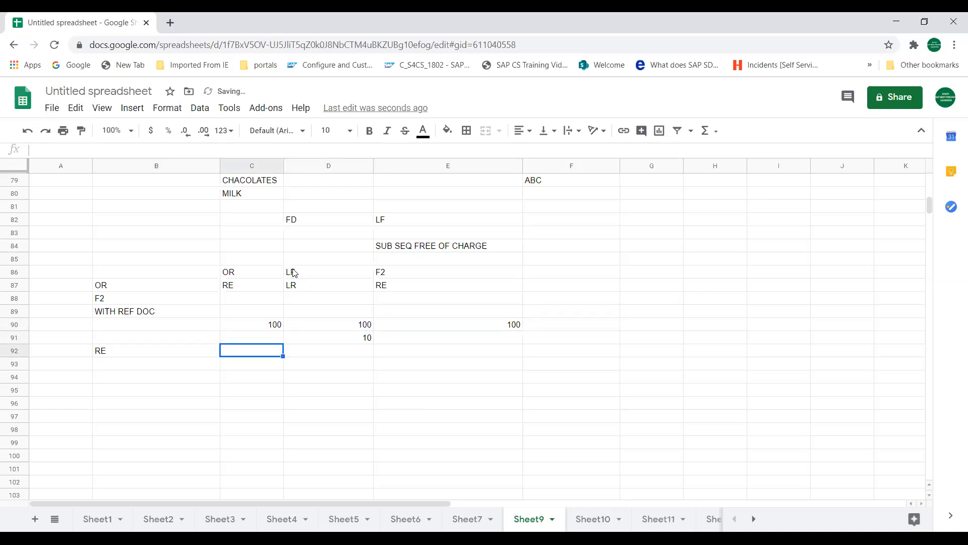
Step: Enter the return quantity 10 in cells C92, D92 and E92 of the RE row
text(10)
key(Tab)
text(10)
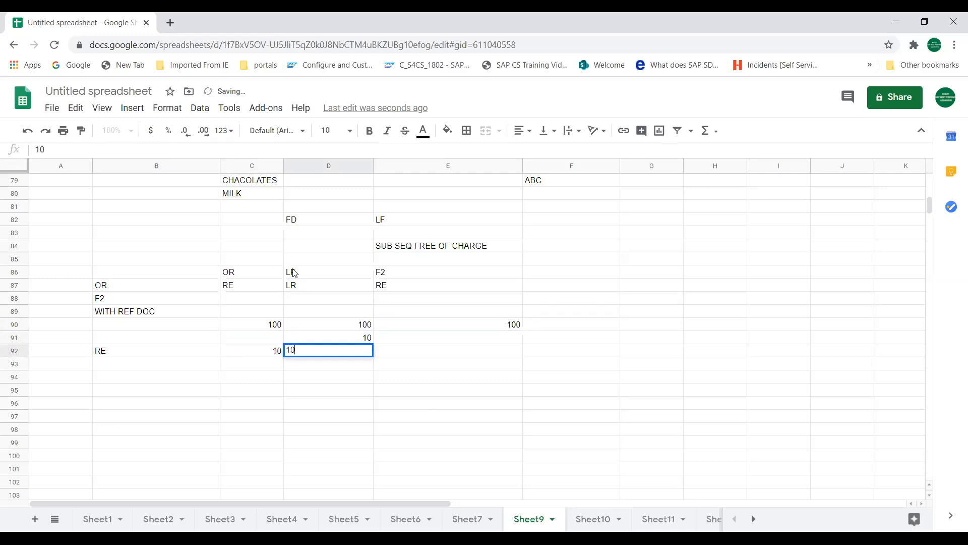
key(Tab)
text(10)
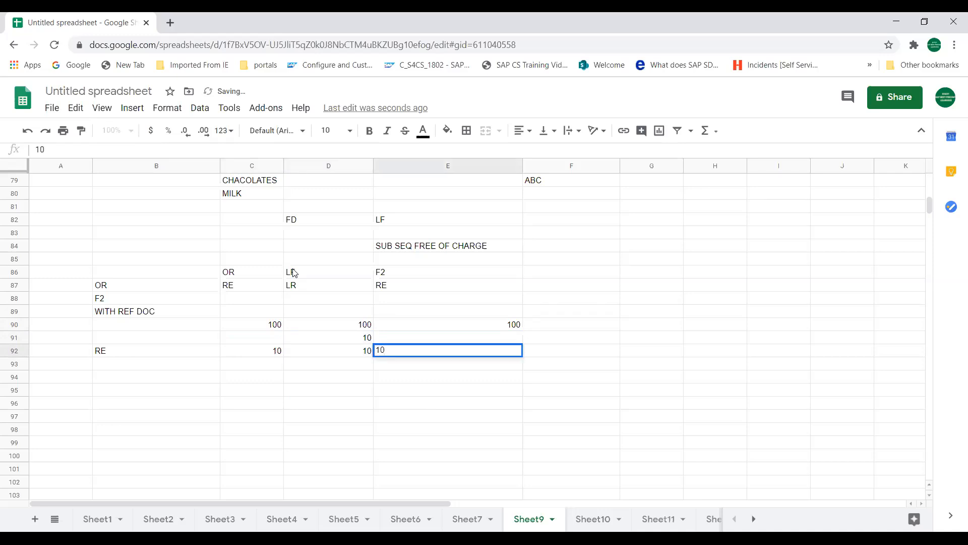
key(Tab)
Step: Enter the remaining quantity 90 in cell F91
key(Left)
key(Right)
key(Left)
key(Right)
key(Left)
key(Right)
key(Left)
key(Up)
key(Up)
key(Left)
key(Down)
key(Right)
key(Right)
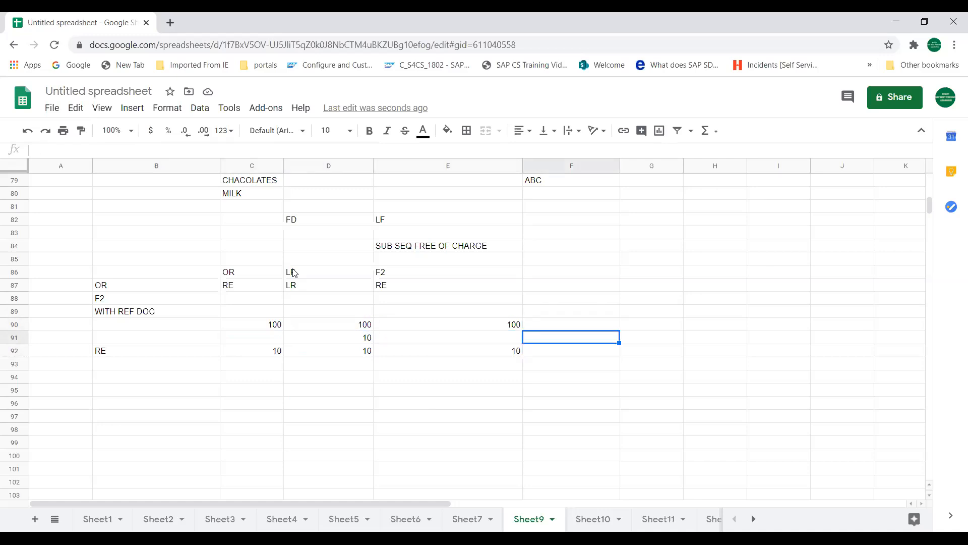
text(9)
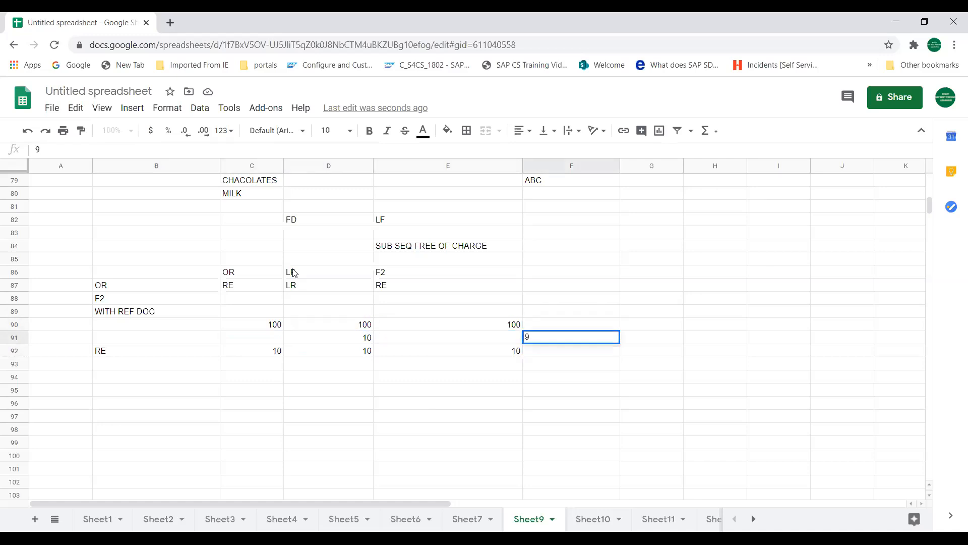
text(0)
key(Return)
key(Left)
key(Left)
key(Left)
key(Right)
key(Right)
key(Right)
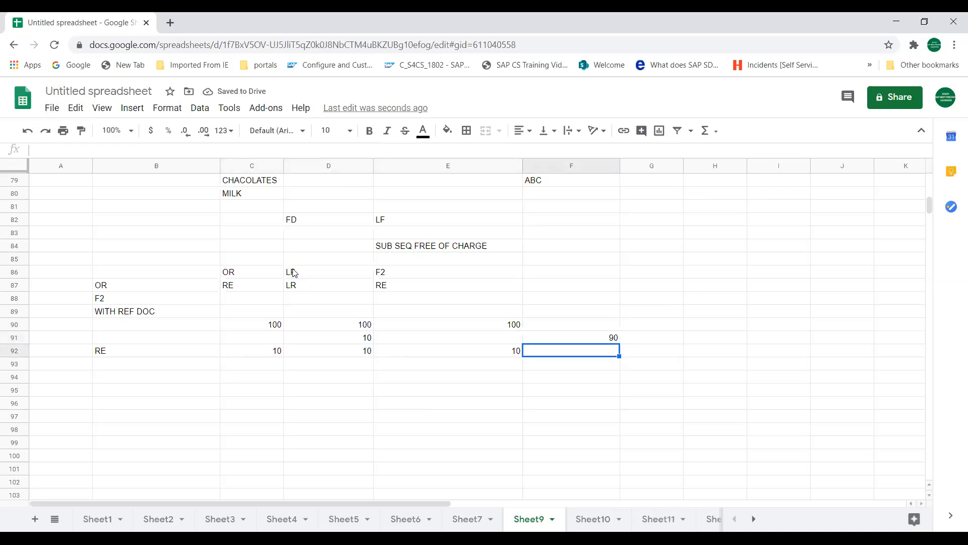
key(Left)
key(Up)
key(Up)
key(Down)
key(Down)
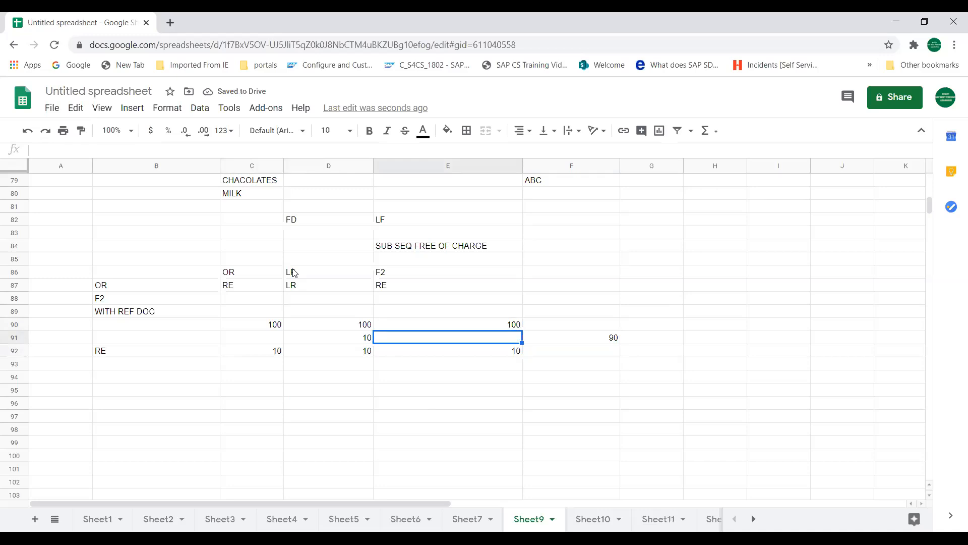
key(Down)
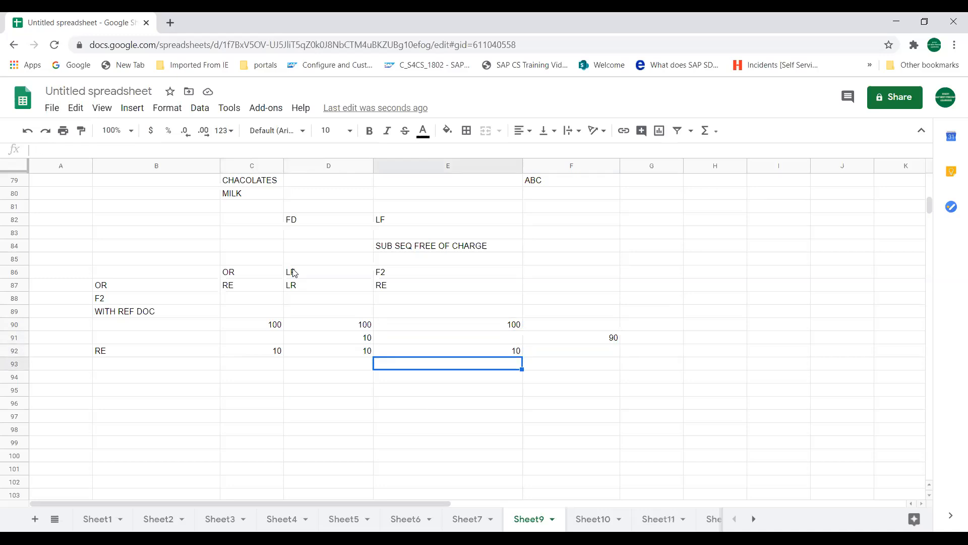
Step: Enter the order type SFD in cell C93, below the return order quantity
key(Left)
key(Left)
key(Left)
key(Left)
key(Right)
key(Right)
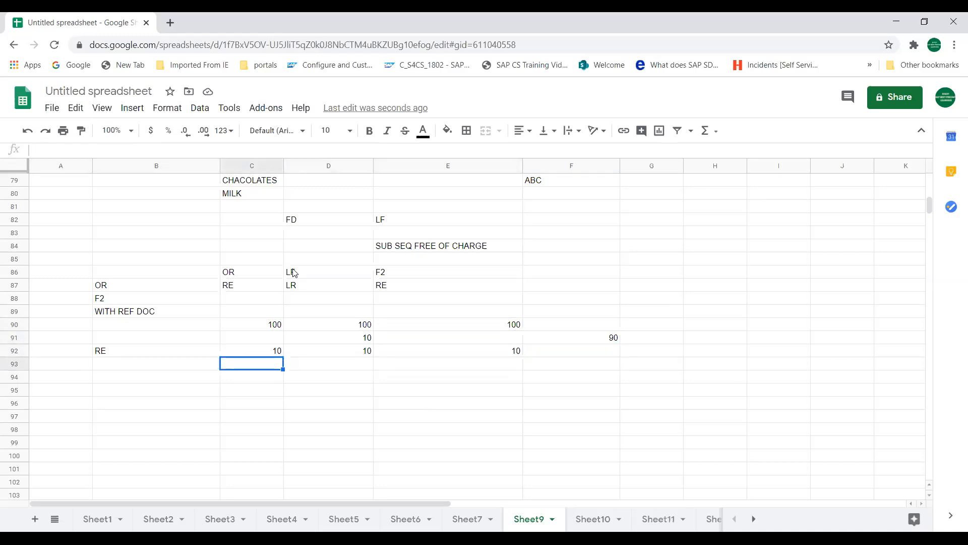
key(Up)
key(Down)
key(Left)
key(Right)
text(SD)
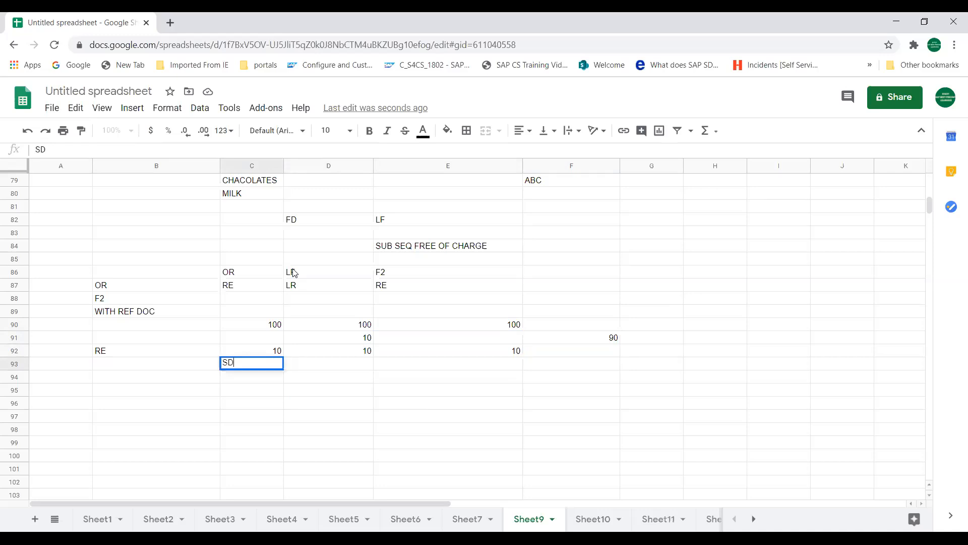
key(BackSpace)
text(FD)
key(Tab)
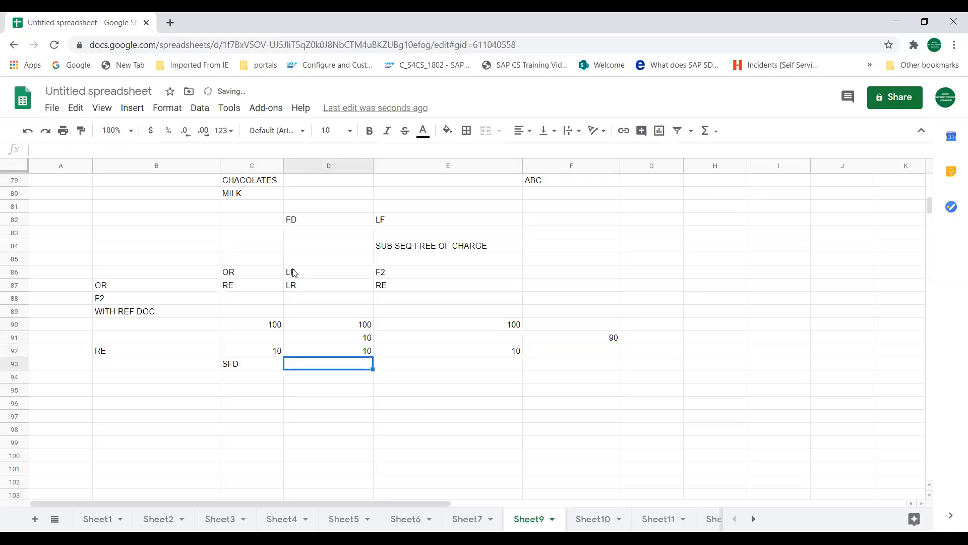
key(Left)
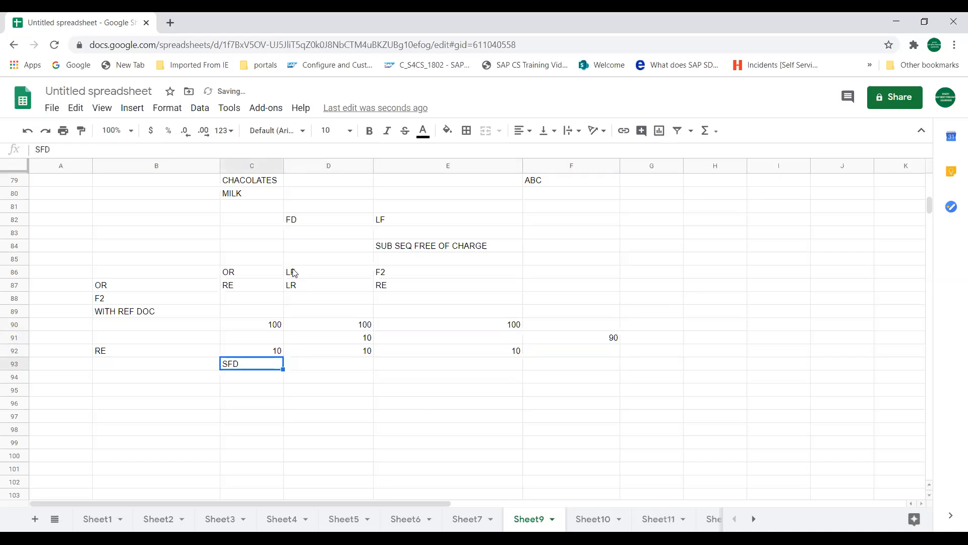
key(Up)
key(Up)
key(Up)
key(Up)
key(Up)
key(Up)
key(Down)
key(Down)
key(Down)
key(Down)
key(Down)
key(Down)
Step: Enter 10 in cell C94 under SFD, and LF in cell D93 with 10 below it in D94
key(Return)
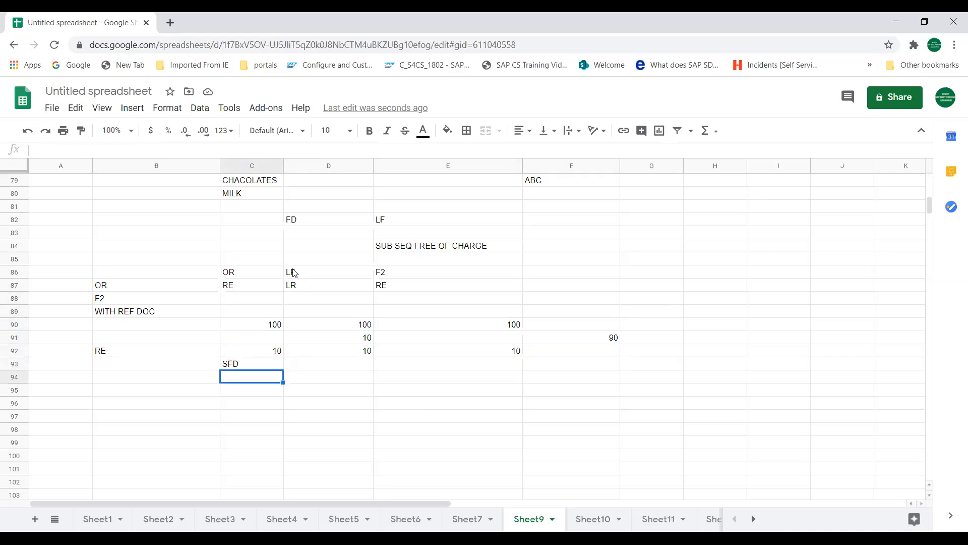
text(10)
key(Tab)
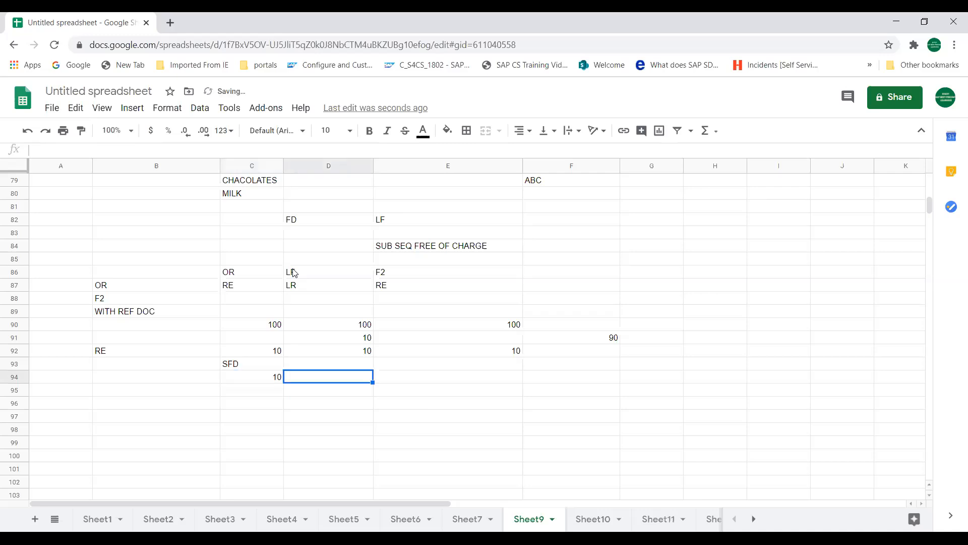
key(Up)
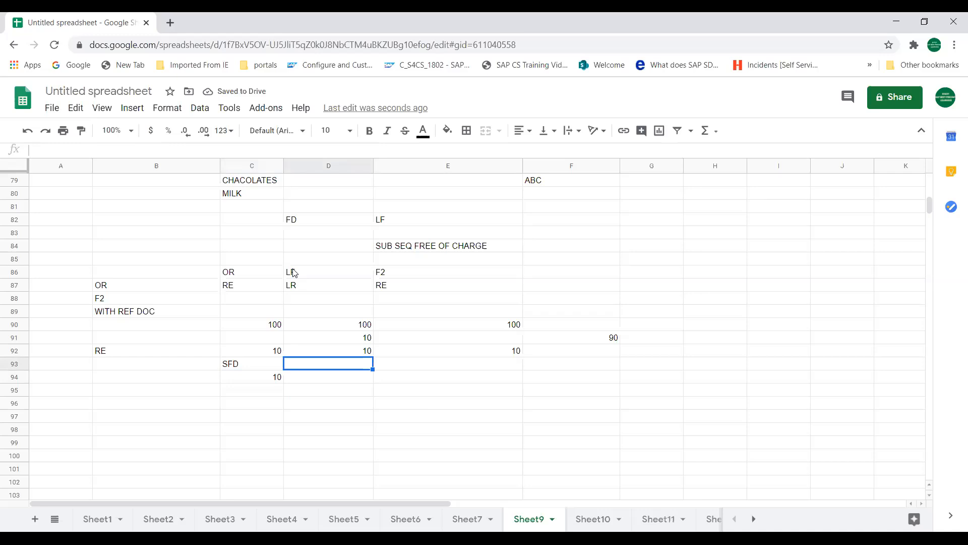
text(LF)
key(Return)
text(10)
key(Return)
Step: Enter the value 100 in cell H90 with the currency EUR in I90, beside the order quantities
key(Up)
key(Up)
key(Up)
key(Down)
key(Right)
key(Right)
key(Up)
key(Up)
key(Up)
key(Right)
key(Right)
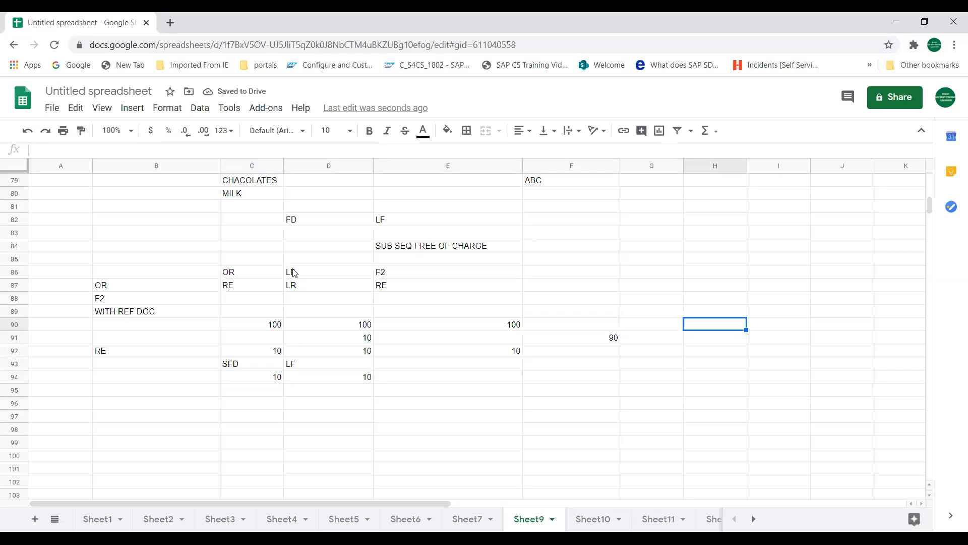
text(200)
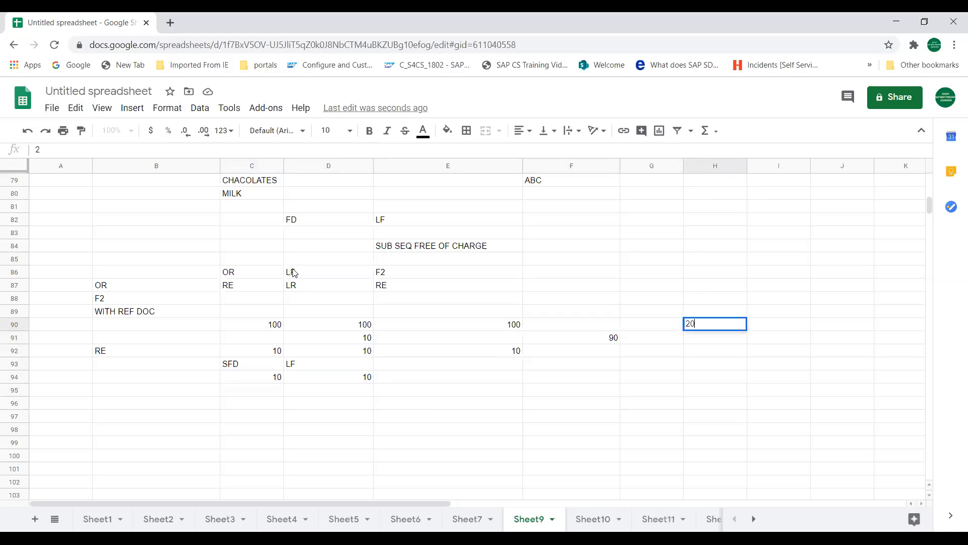
key(BackSpace)
key(BackSpace)
key(BackSpace)
text(100)
key(Tab)
text(EUR)
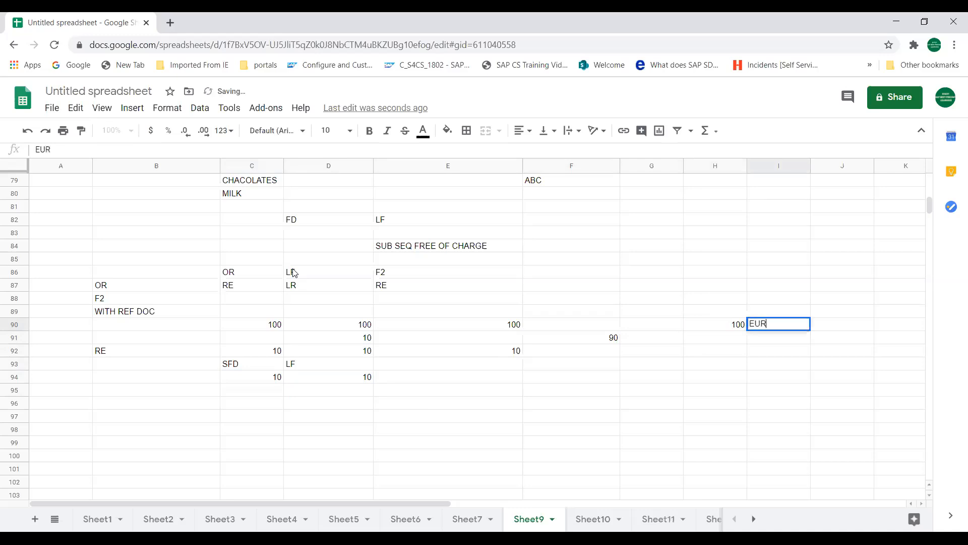
key(Return)
Step: Enter the value 10 in cell H92 with the currency EUR in I92, beside the return quantities
key(Left)
key(Left)
key(Left)
key(Left)
key(Left)
key(Down)
key(Right)
key(Right)
key(Right)
key(Left)
key(Left)
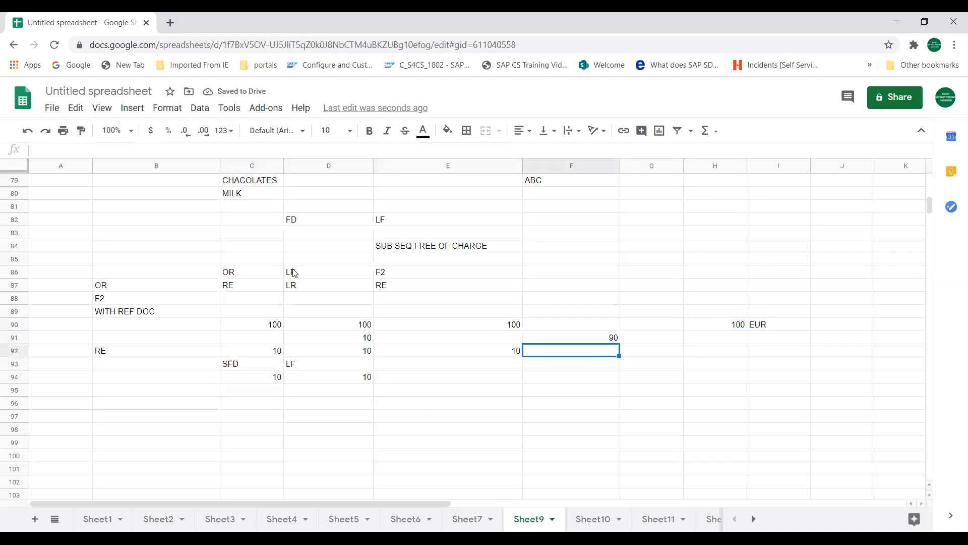
key(Right)
key(Right)
key(Right)
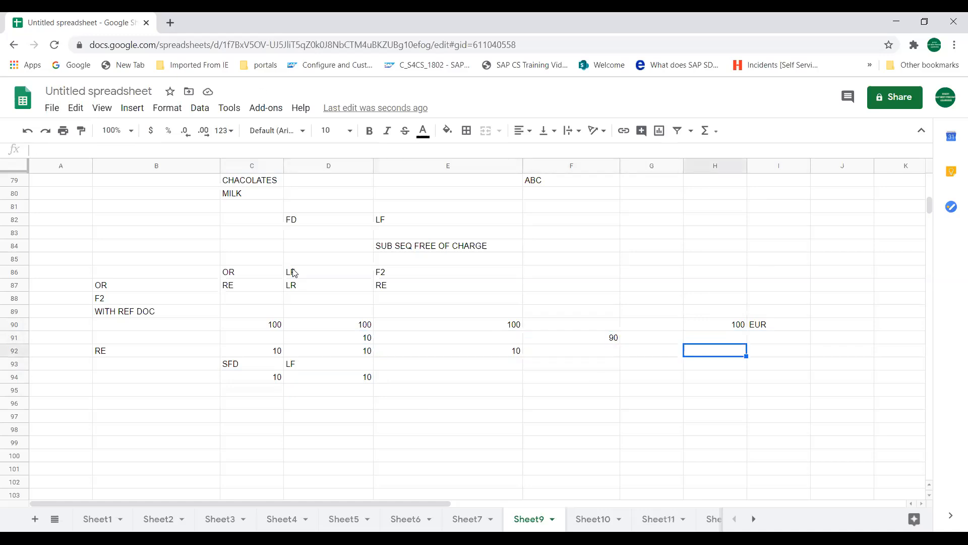
text(10)
key(Tab)
text(EURS)
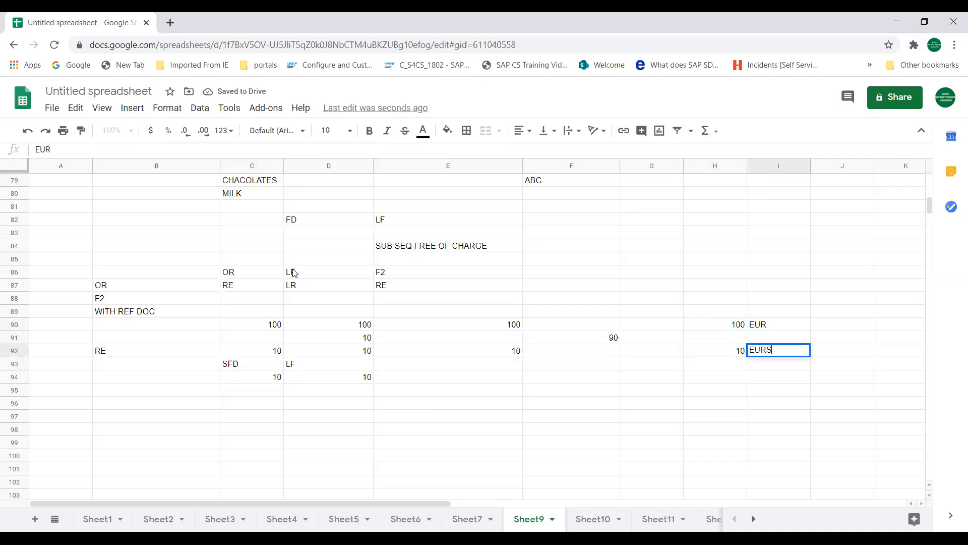
key(BackSpace)
key(Left)
Step: Examine the return order, delivery and billing quantities across row 92
key(Left)
key(Left)
key(Left)
key(Left)
key(Right)
key(Right)
key(Left)
key(Left)
key(Left)
key(Right)
key(Right)
key(Left)
key(Left)
key(Down)
key(Right)
key(Up)
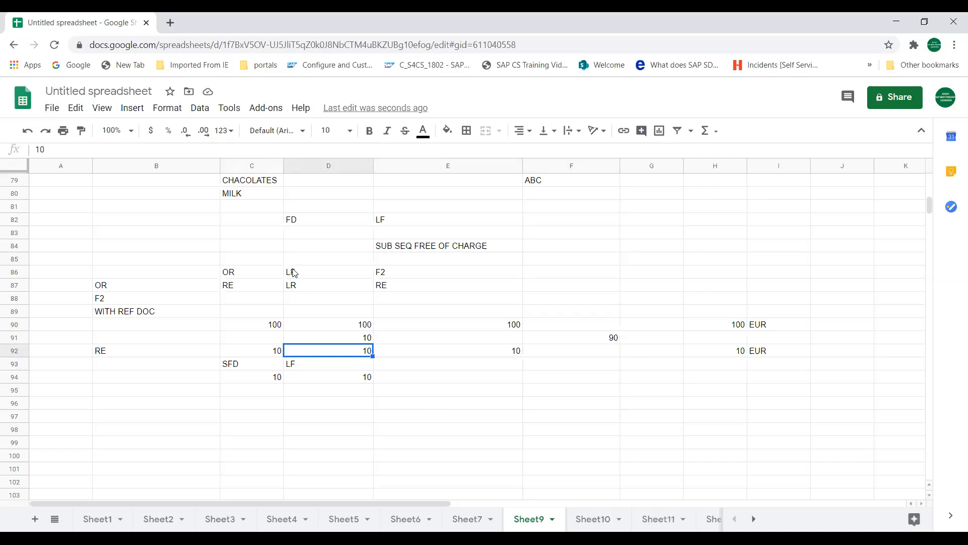
Step: Compare the return quantities in C92 and D92 with the SFD order and delivery quantities in row 94
key(Down)
key(Down)
key(Up)
key(Up)
key(Down)
key(Up)
key(Left)
key(Right)
key(Left)
key(Right)
key(Left)
key(Down)
key(Down)
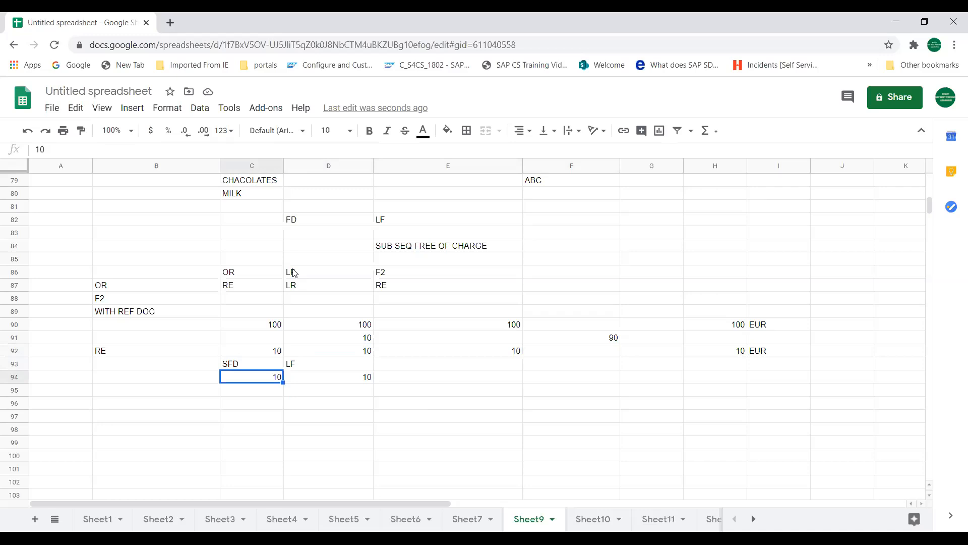
key(Right)
key(Left)
key(Right)
Step: Compare the billing quantity in E90 with the returns billing quantity in E92
key(Up)
key(Up)
key(Right)
key(Right)
key(Up)
key(Up)
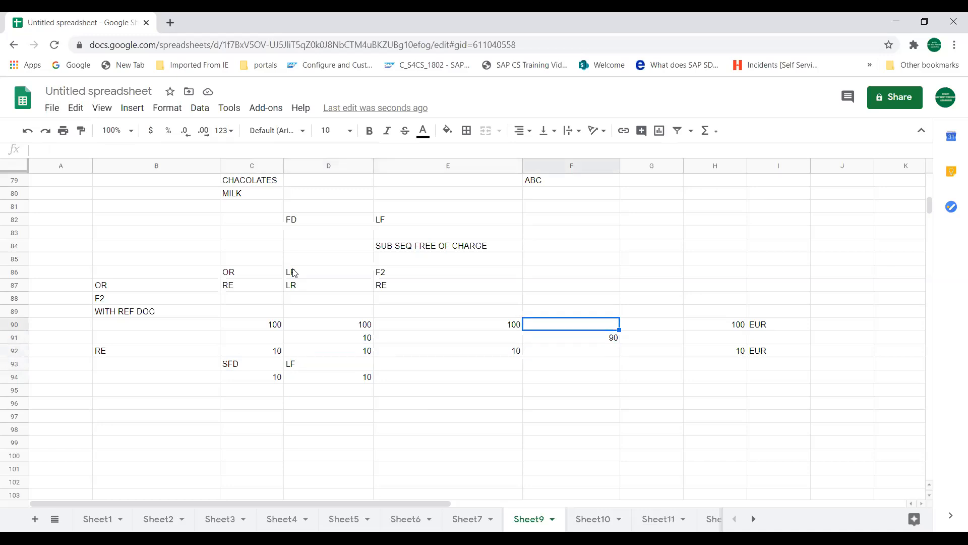
key(Left)
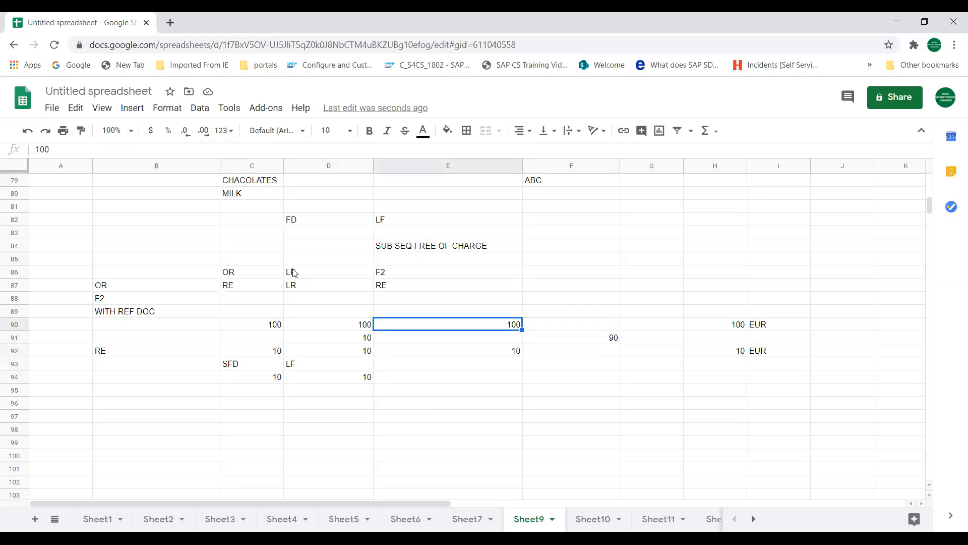
key(Down)
key(Down)
key(Left)
key(Right)
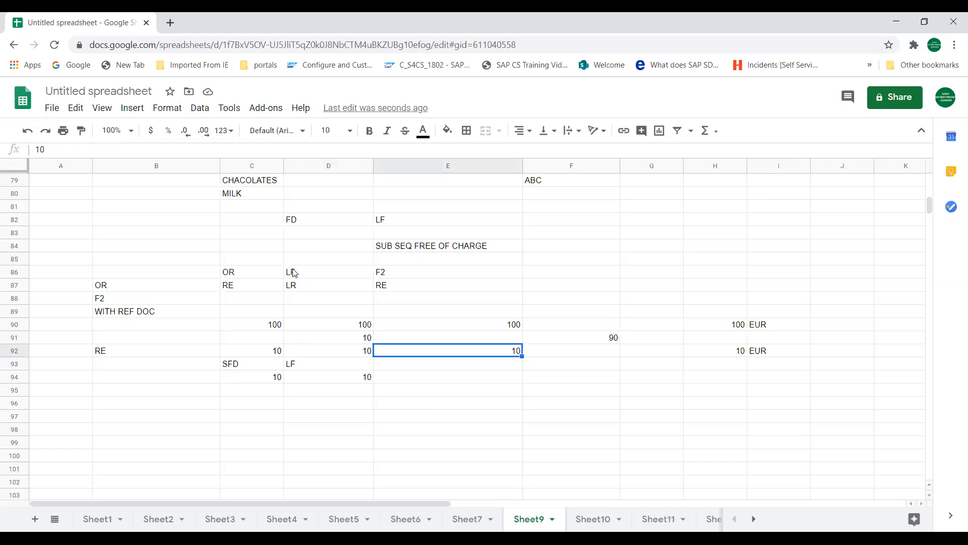
Step: Review the return quantities in row 92 against the free of charge quantities in C94 and D94
key(Left)
key(Right)
key(Left)
key(Left)
key(Down)
key(Down)
key(Right)
key(Left)
key(Right)
key(Left)
key(Right)
key(Left)
key(Right)
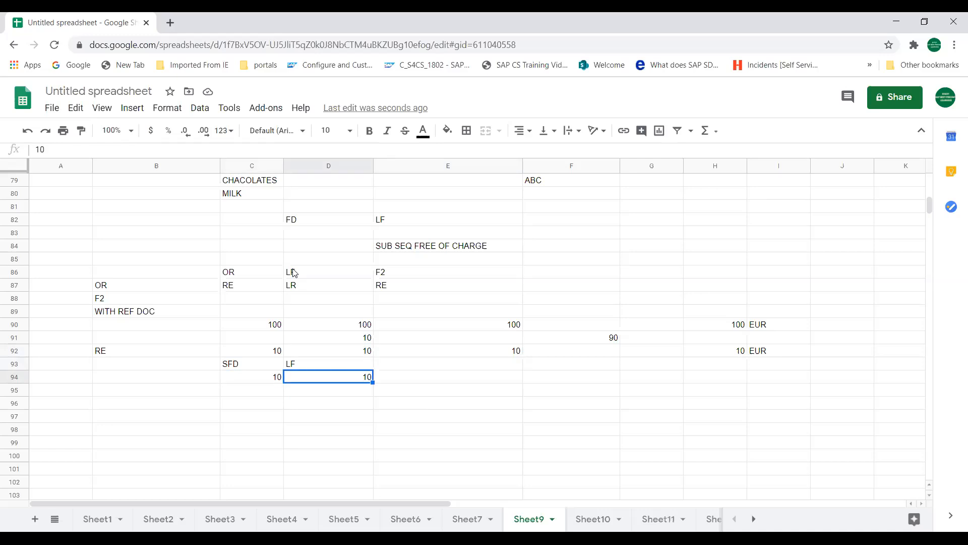
key(Left)
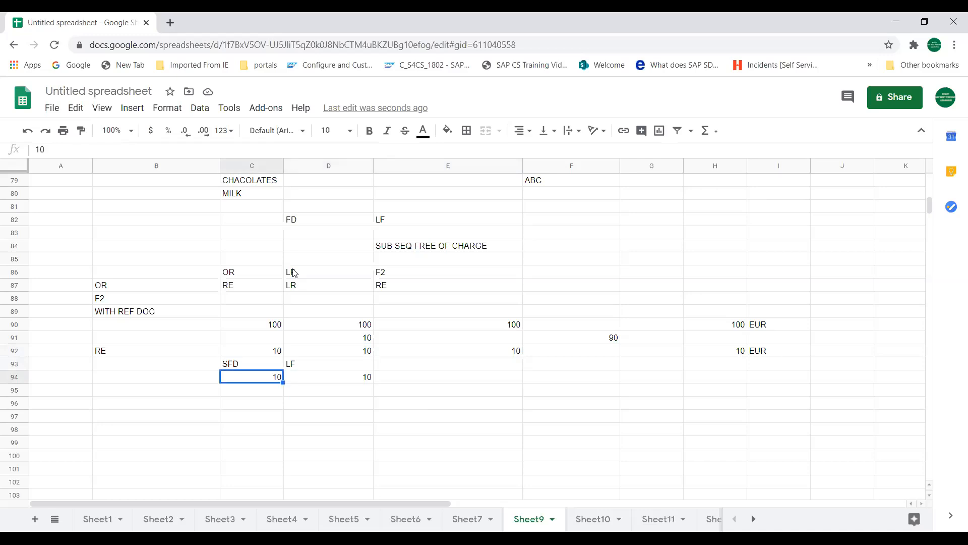
Step: Enter OR in cell B93 as the reference document for the SFD order
key(Left)
key(Up)
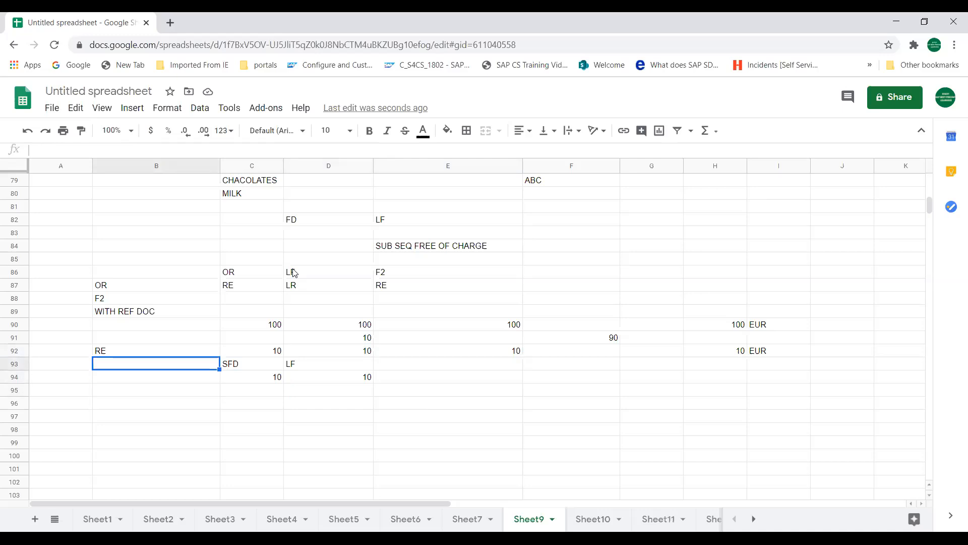
key(Right)
key(Right)
key(Left)
key(Left)
key(Down)
key(Up)
key(Down)
key(Up)
text(OR)
key(Return)
Step: Enter 1000 in each of cells C96, D96 and E96, below the SFD example
key(Down)
key(Down)
key(Right)
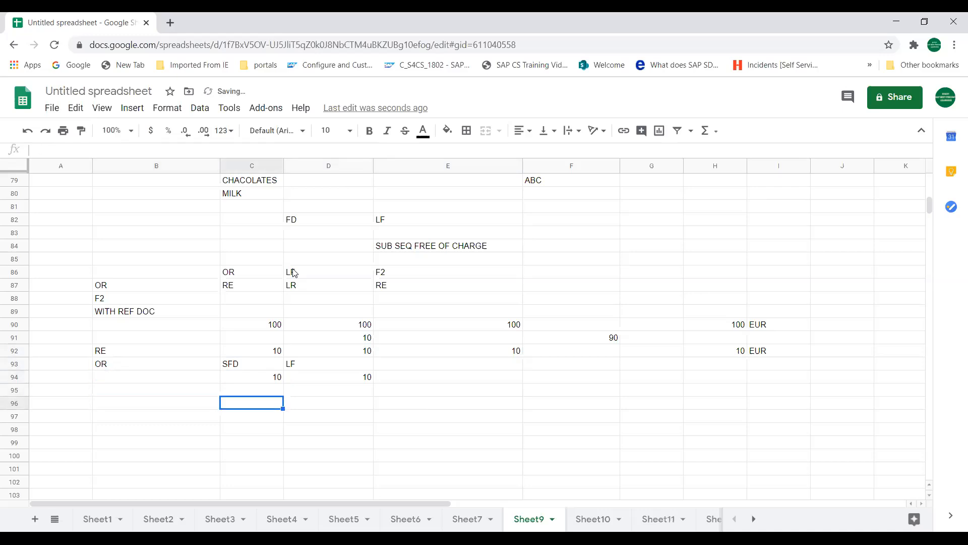
text(1000)
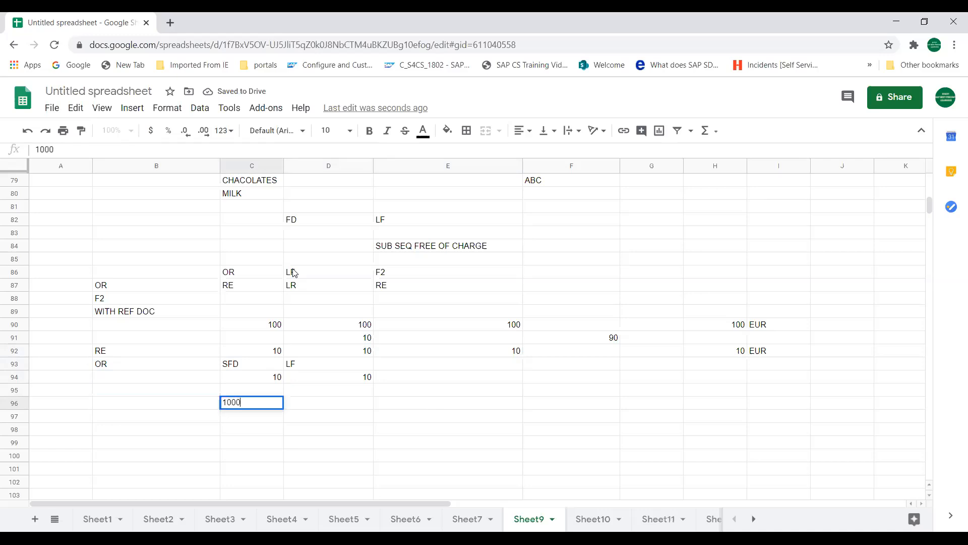
key(Tab)
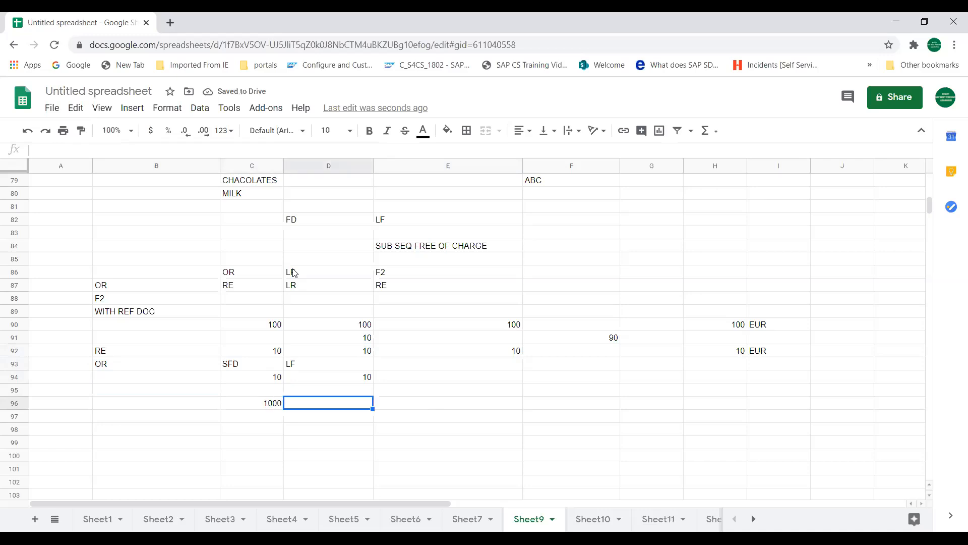
key(Left)
key(Right)
text(1000)
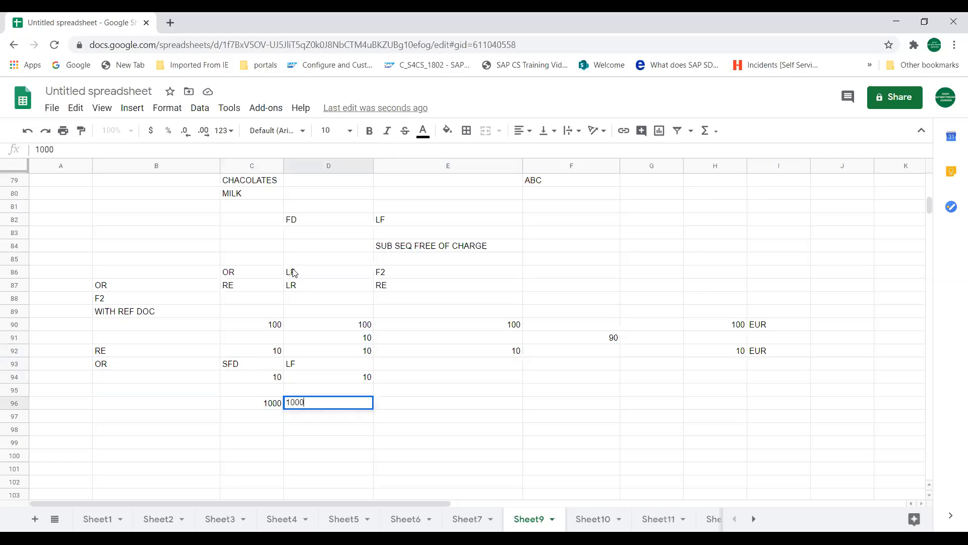
key(Tab)
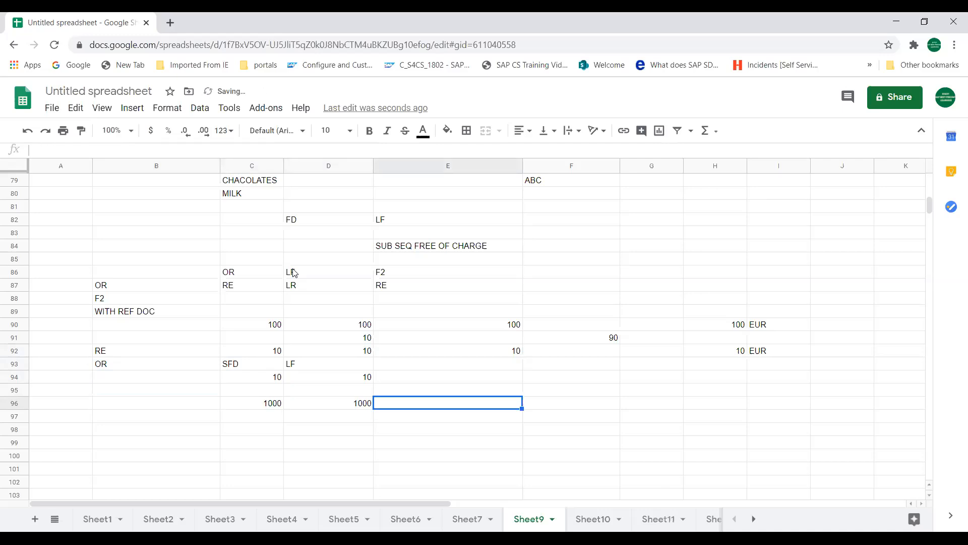
text(1000)
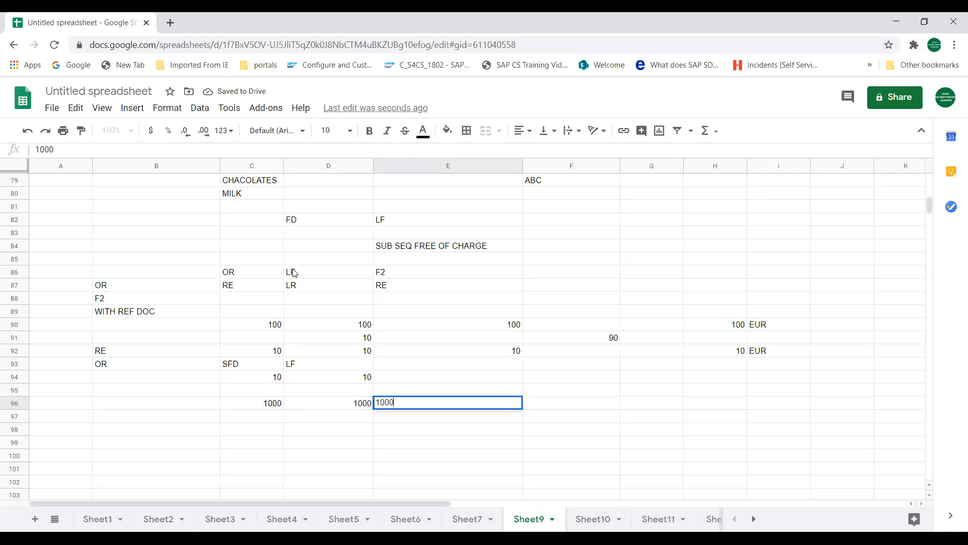
key(Return)
Step: Examine the 1000 entries across columns C to E of row 96
key(Up)
key(Left)
key(Left)
key(Right)
key(Down)
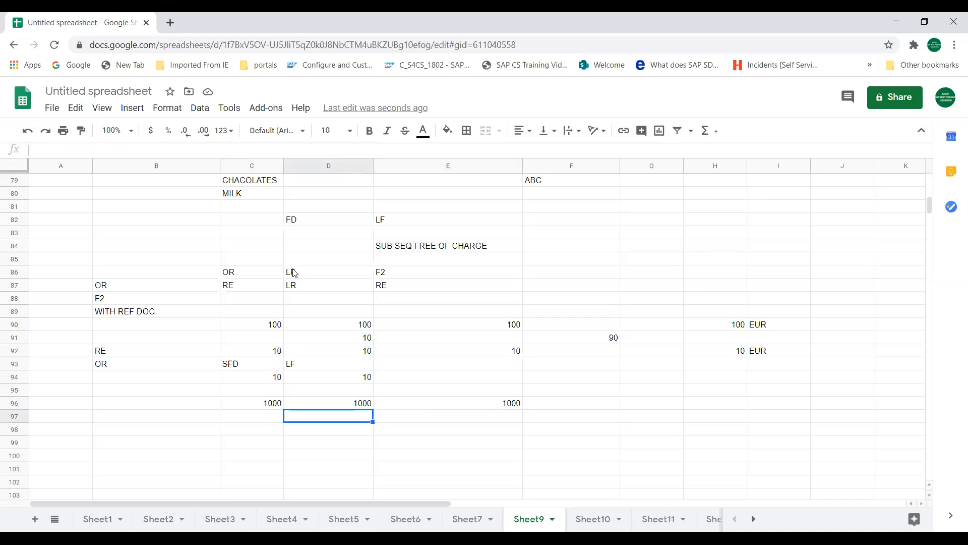
key(Left)
key(Right)
key(Up)
key(Right)
key(Right)
key(Left)
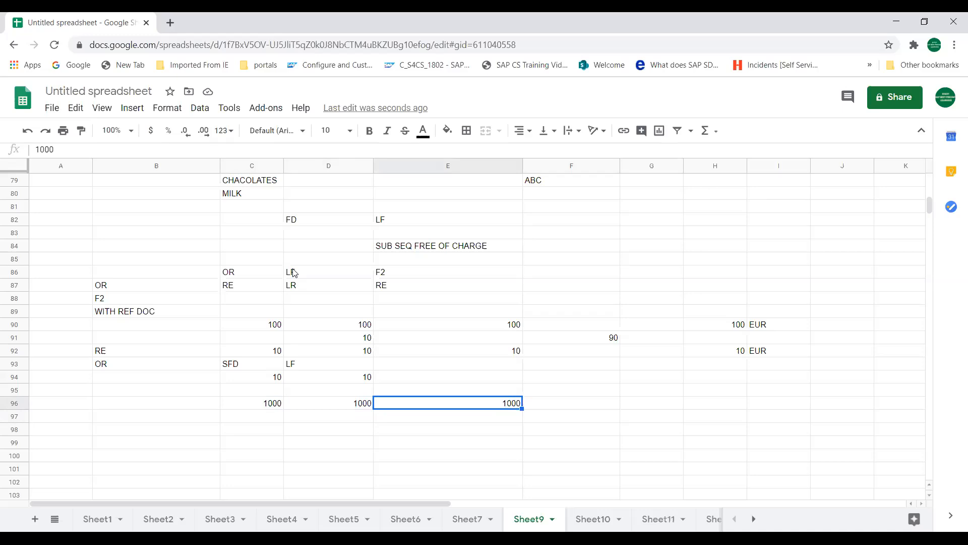
key(Left)
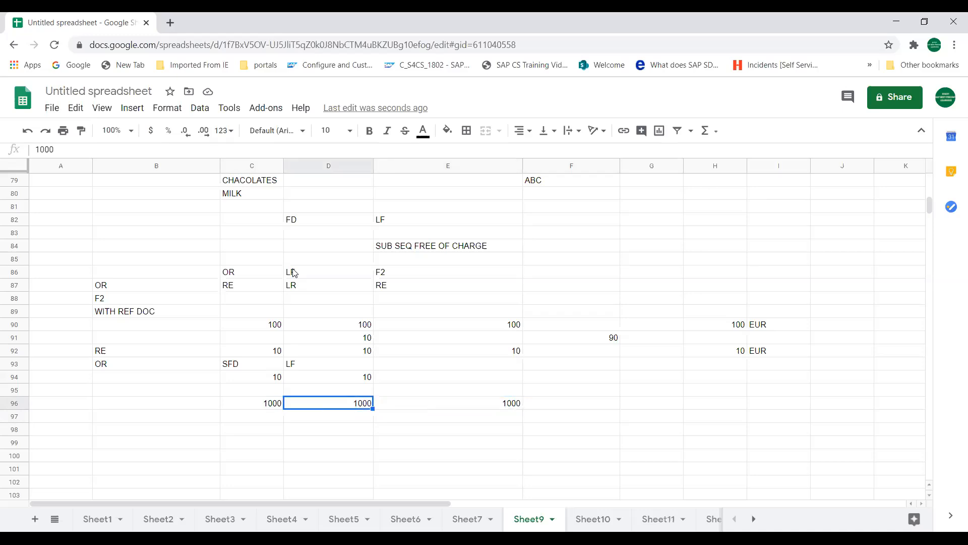
key(Right)
key(Left)
key(Left)
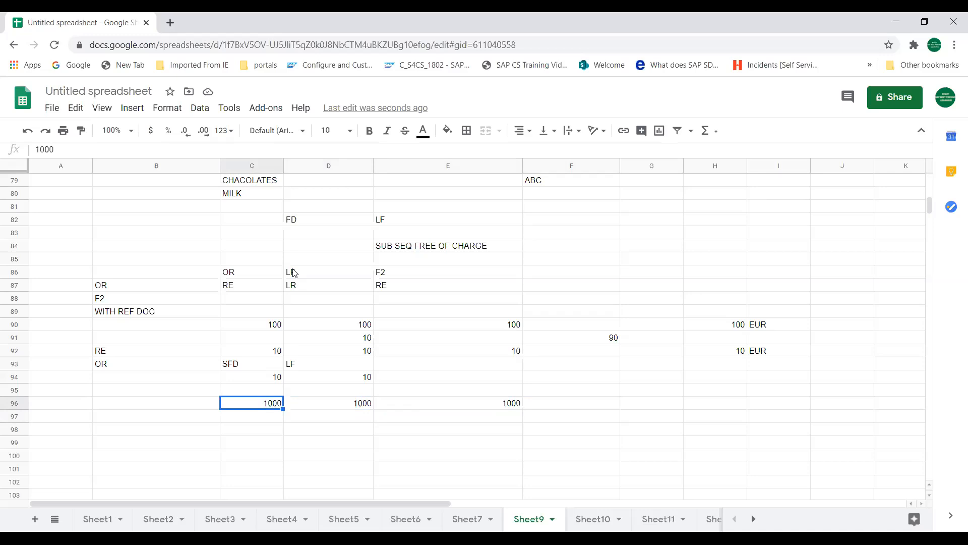
Step: Enter 1000 in cells C97 and D97, directly below the first two row 96 values
key(Down)
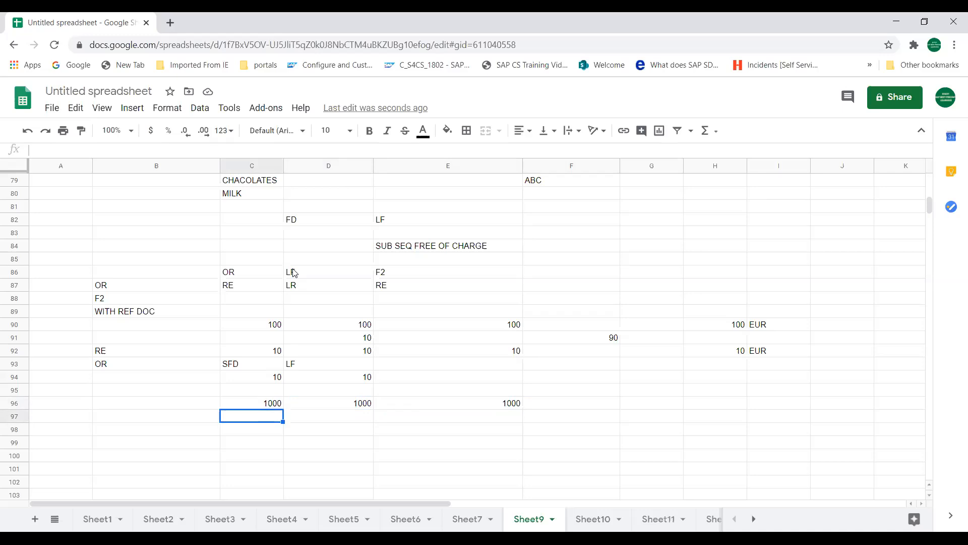
text(1000)
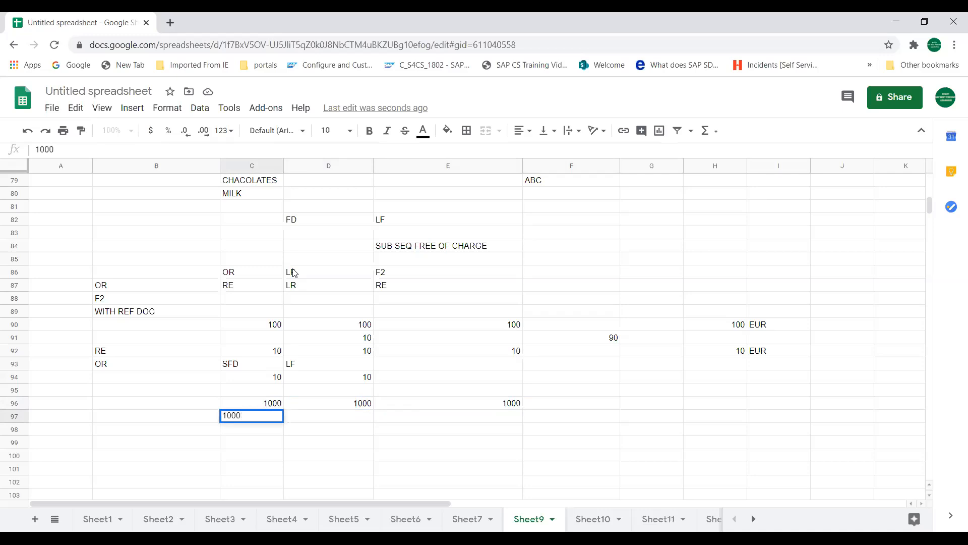
key(Tab)
text(1000)
key(Tab)
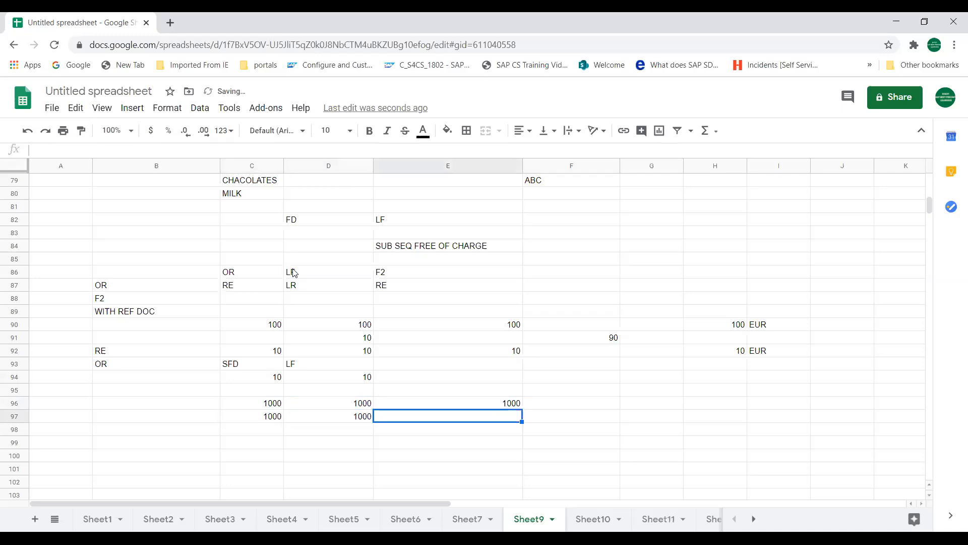
Step: Enter 1000 in cell F96, extending the row of example values
key(Up)
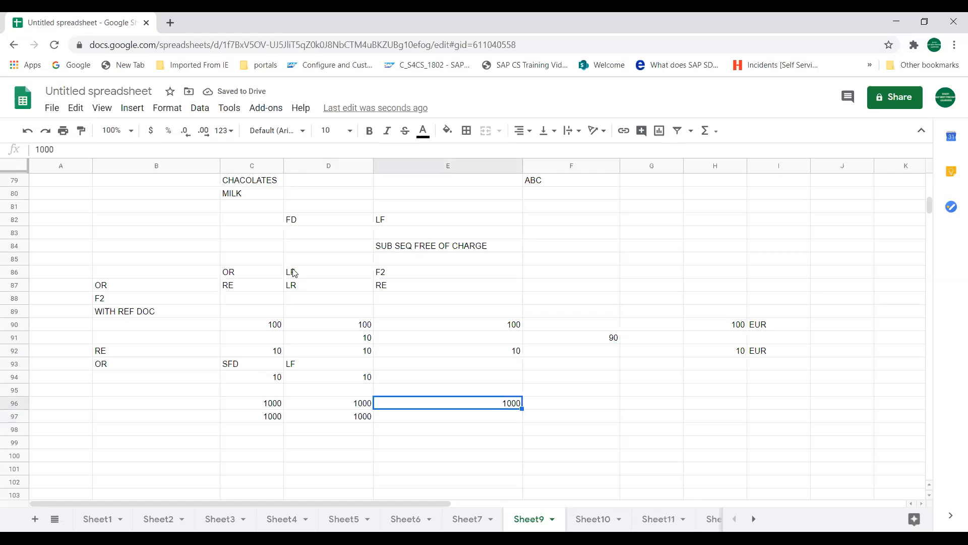
key(Right)
text(1000)
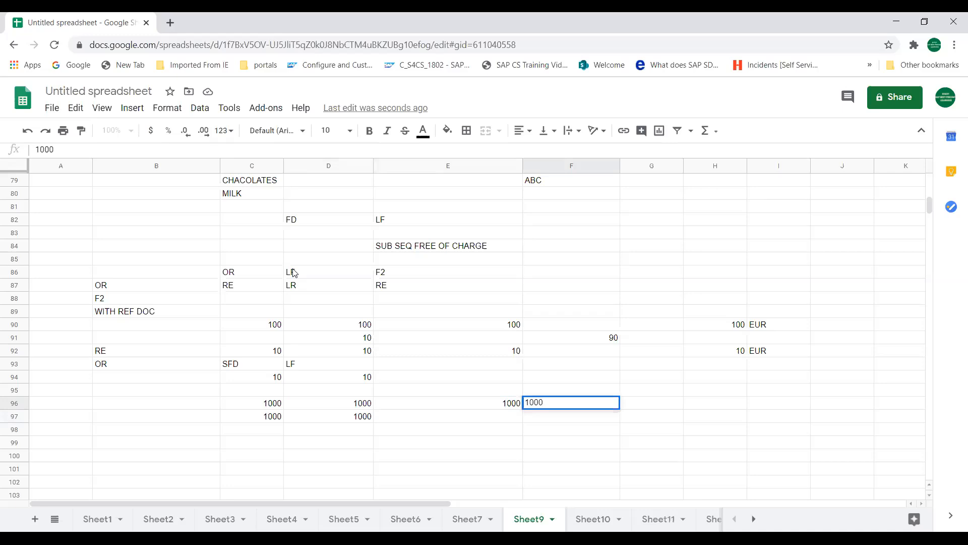
key(Left)
Step: Compare the example values in row 96 with those in C97 and D97
key(Left)
key(Left)
key(Right)
key(Right)
key(Right)
key(Left)
key(Left)
key(Left)
key(Right)
key(Right)
key(Left)
key(Left)
key(Down)
key(shift+Right)
key(shift+Left)
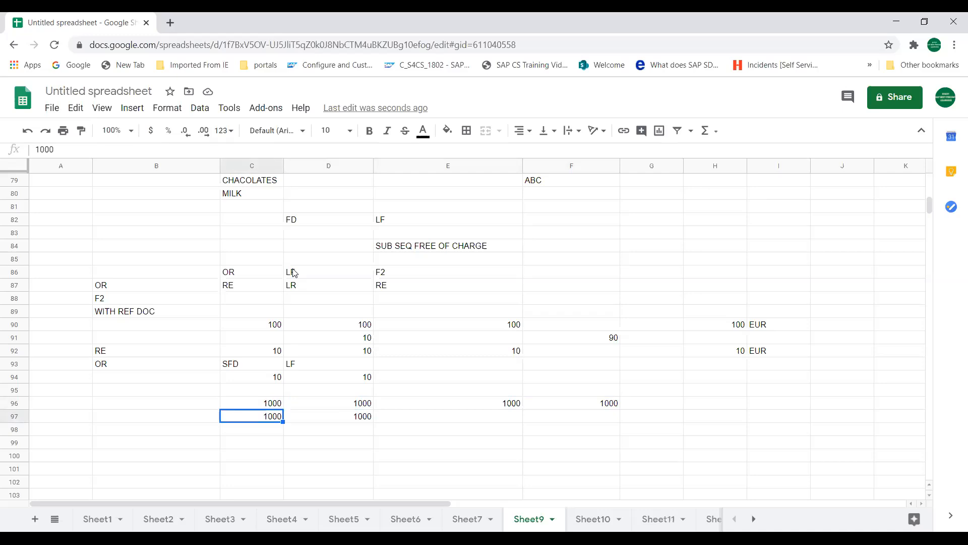
Step: Review the return process in row 92 along with the SFD order rows beneath it
key(Up)
key(Up)
key(Up)
key(Up)
key(Up)
key(Left)
key(Right)
key(Right)
key(Right)
key(Right)
key(Left)
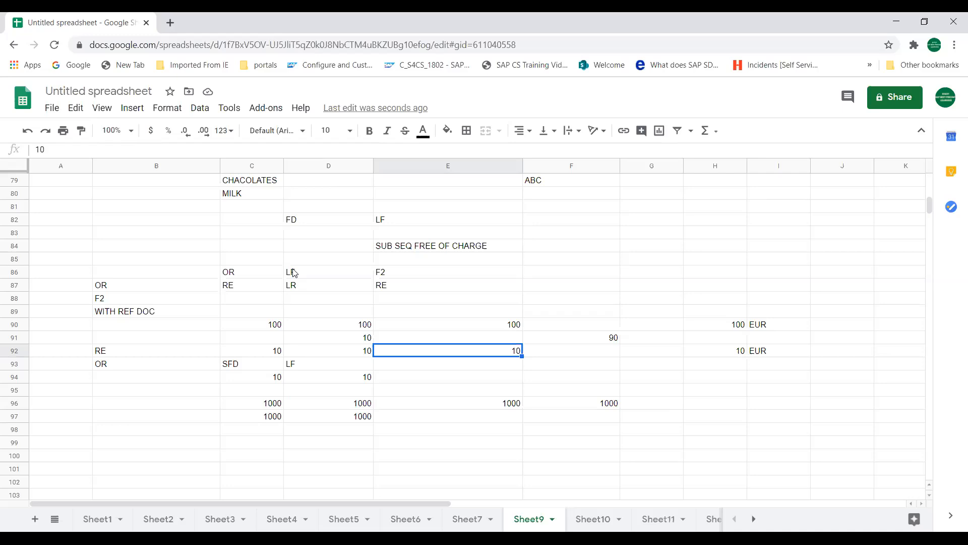
key(Left)
key(Right)
key(Left)
key(Left)
key(Down)
key(Down)
key(Down)
key(Down)
key(Down)
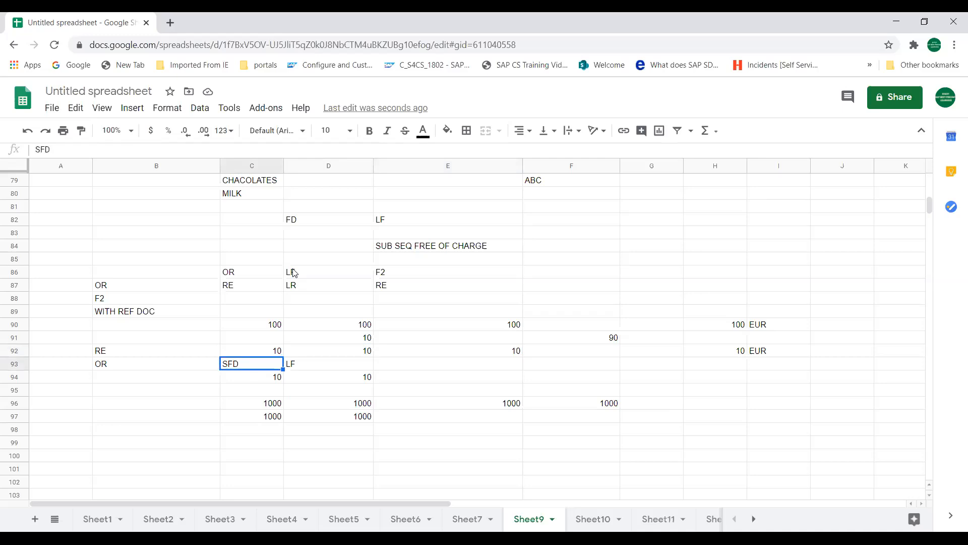
Step: Compare the example values in row 96 with the two values beneath them in row 97
key(Up)
key(Right)
key(Right)
key(Right)
key(Left)
key(Left)
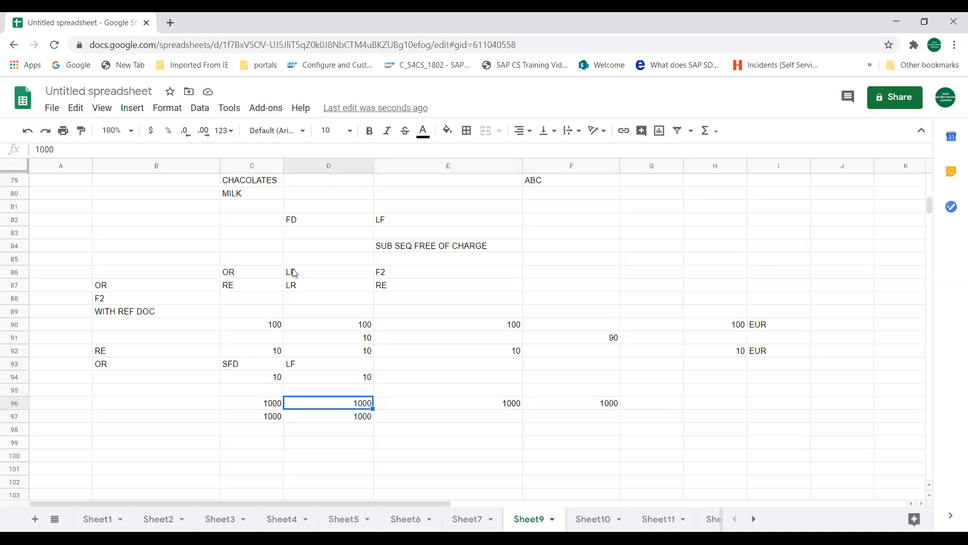
key(Left)
key(Down)
key(Right)
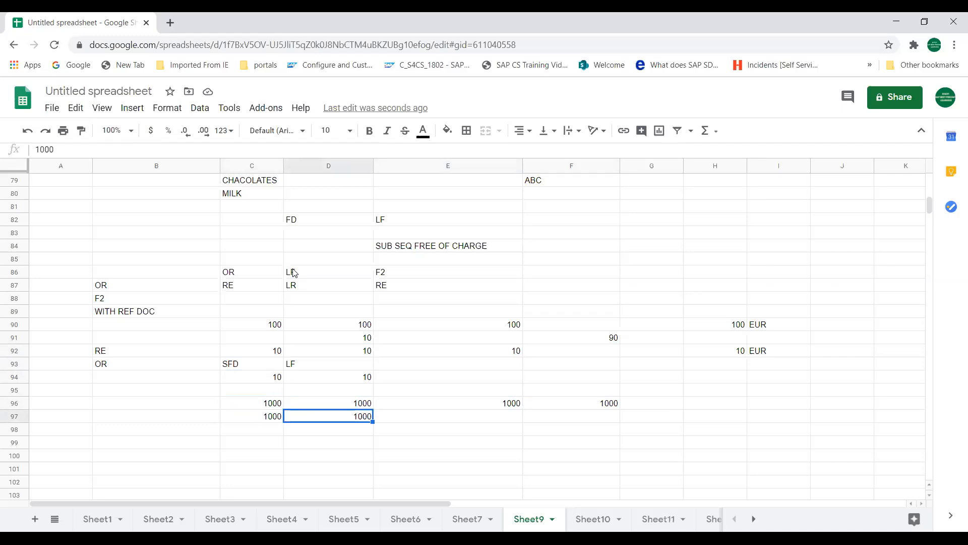
key(Left)
key(Up)
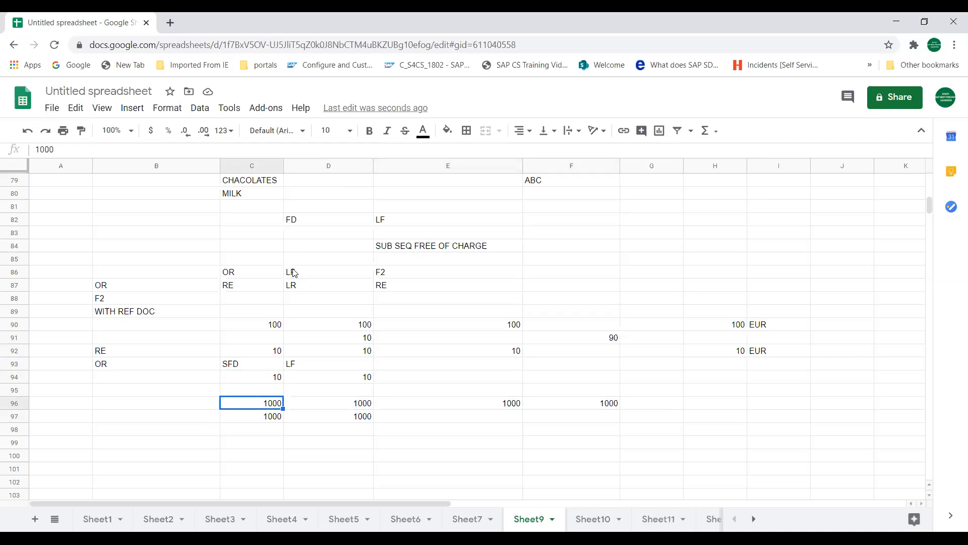
Step: Review the SFD order and LF delivery entries in row 93, including the empty cell after them
key(Up)
key(Up)
key(Up)
key(Left)
key(Right)
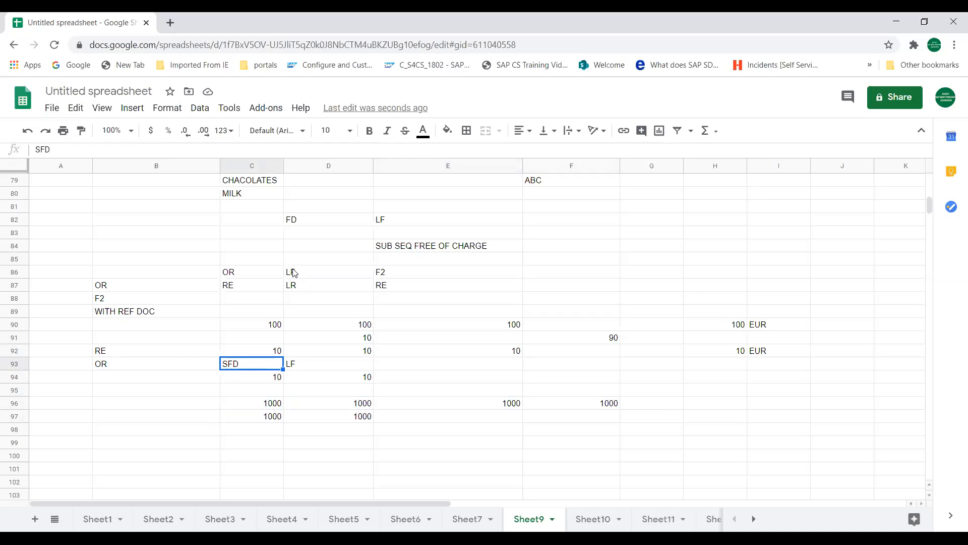
key(Tab)
key(shift+Tab)
key(Tab)
key(Tab)
key(shift+Tab)
key(shift+Tab)
key(Tab)
key(Tab)
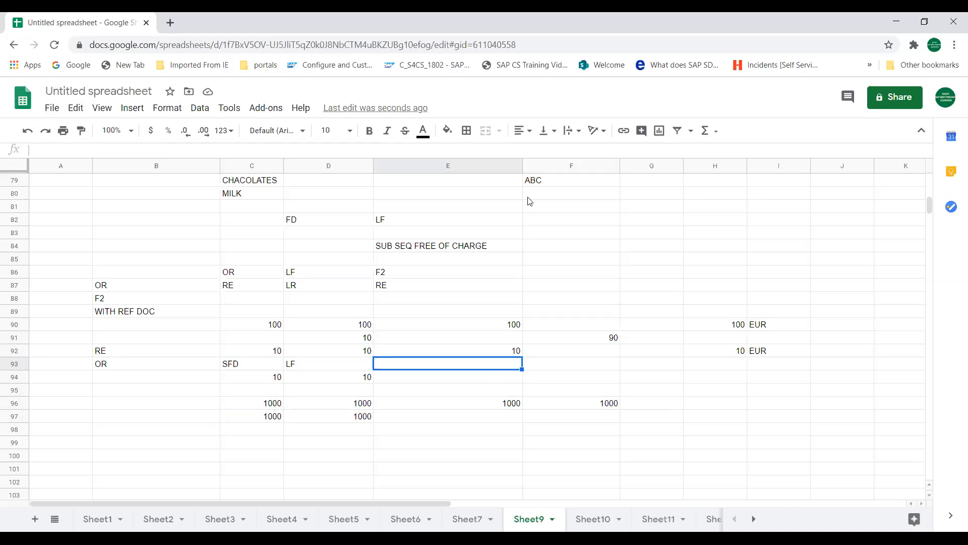
Step: Compare the FD and LF pair in row 82 with the SFD and LF entries in row 93 and the return quantity in C92
click(287, 222)
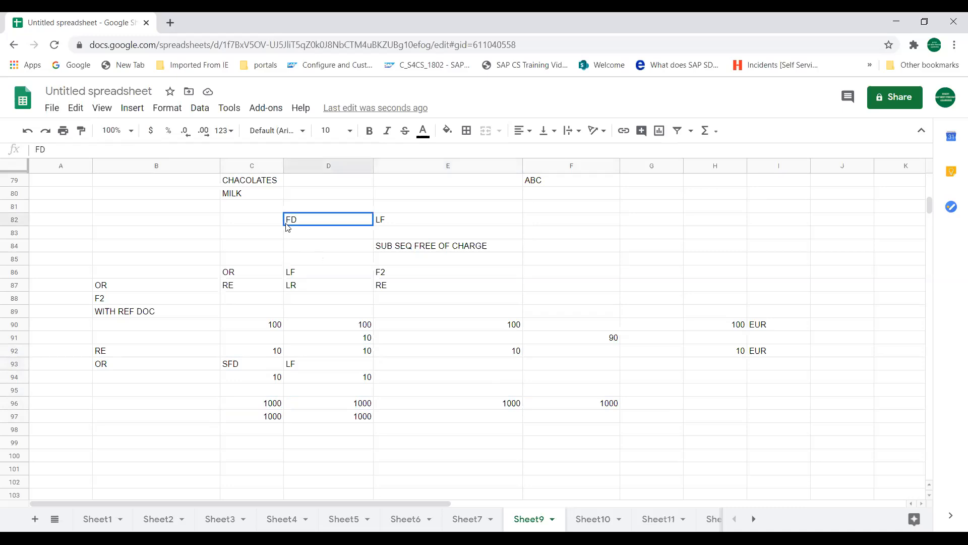
click(242, 366)
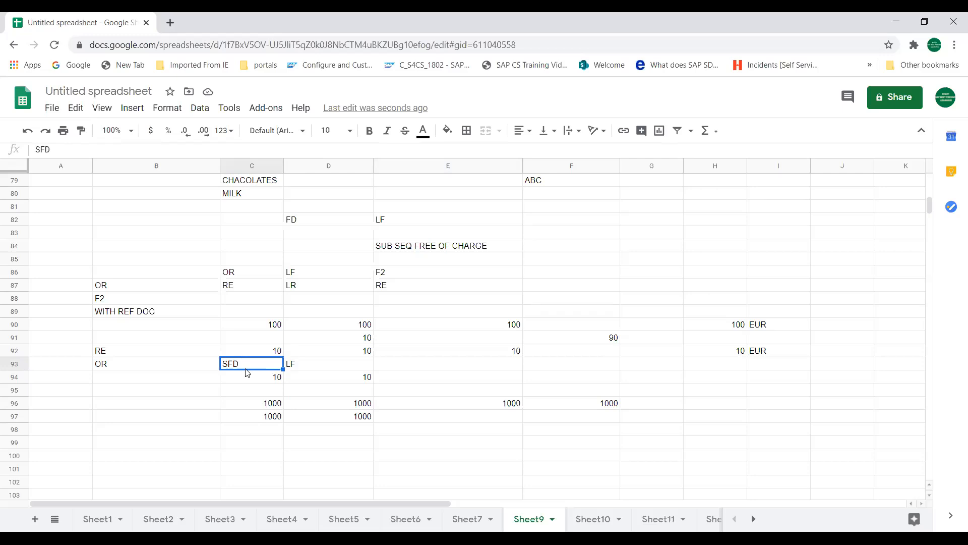
click(247, 348)
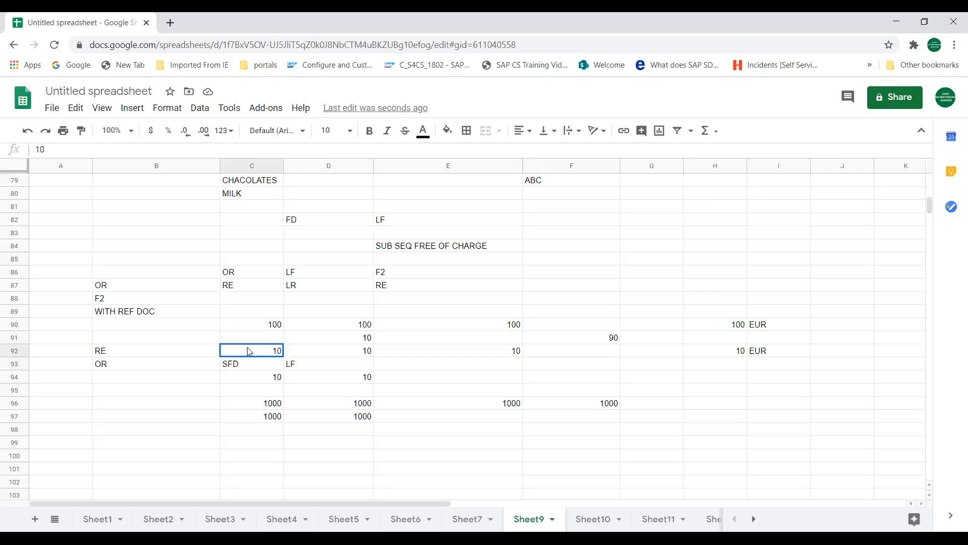
click(248, 362)
click(251, 351)
click(250, 368)
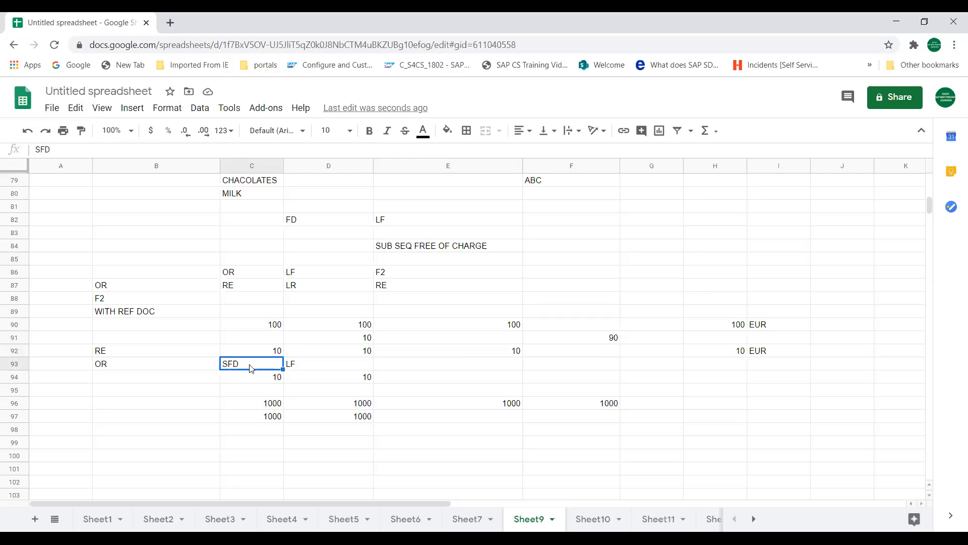
click(295, 370)
click(296, 221)
click(392, 223)
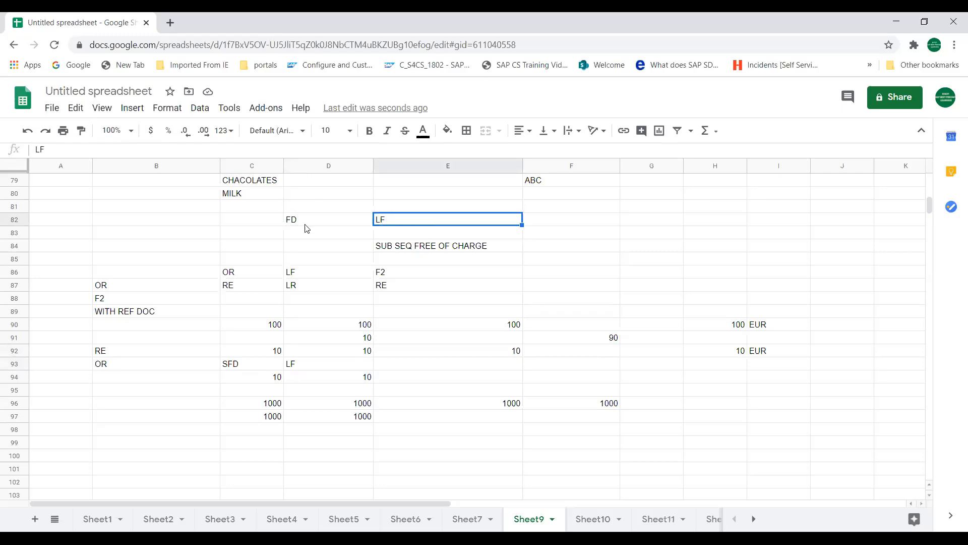
click(303, 222)
click(382, 226)
click(328, 226)
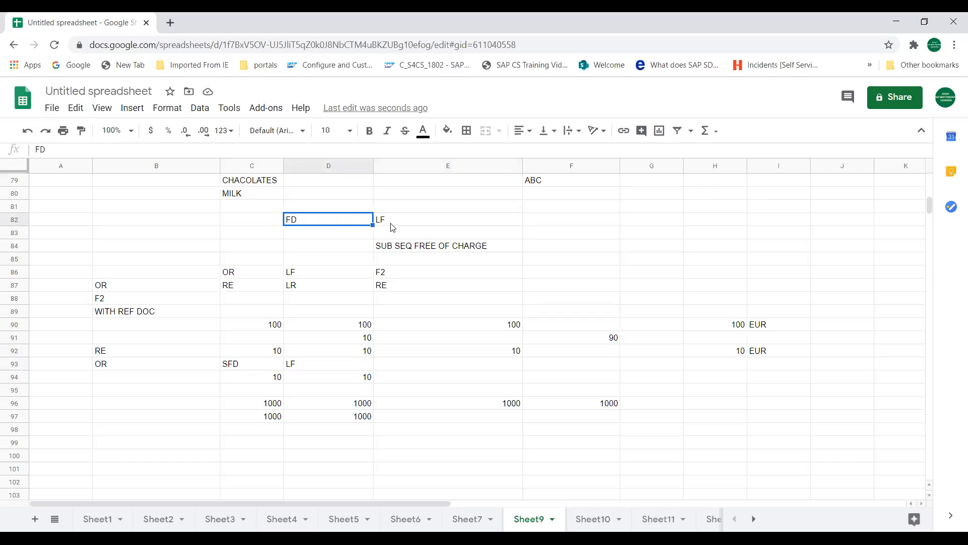
click(393, 227)
click(332, 223)
click(404, 225)
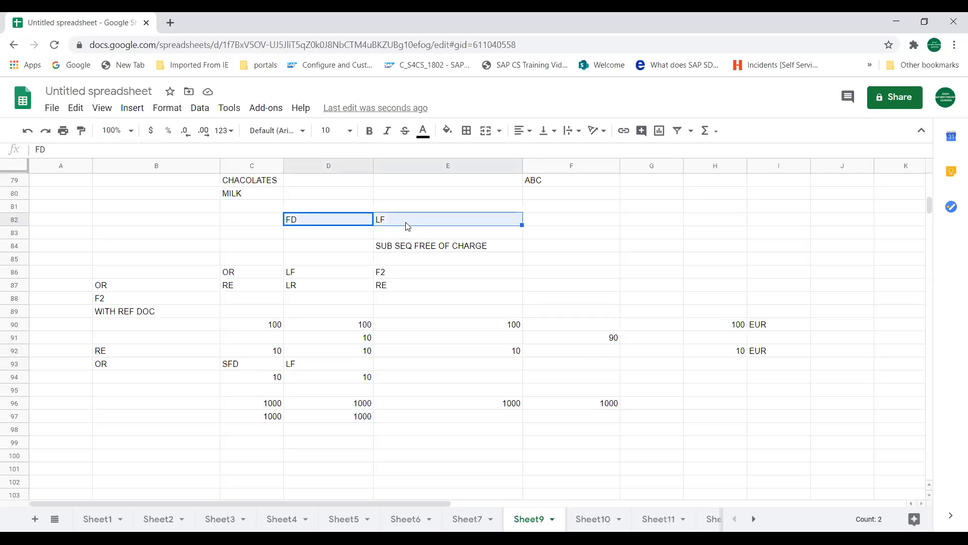
click(336, 228)
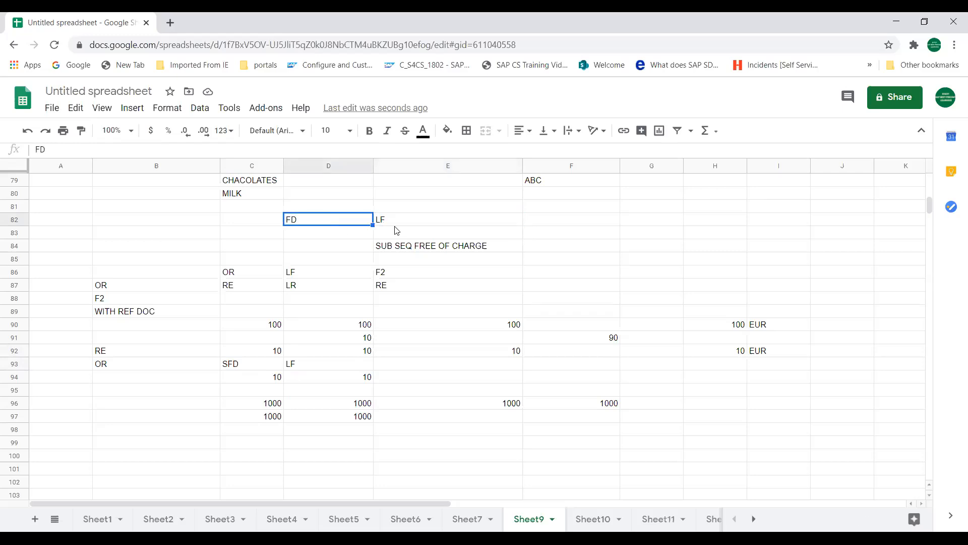
click(397, 225)
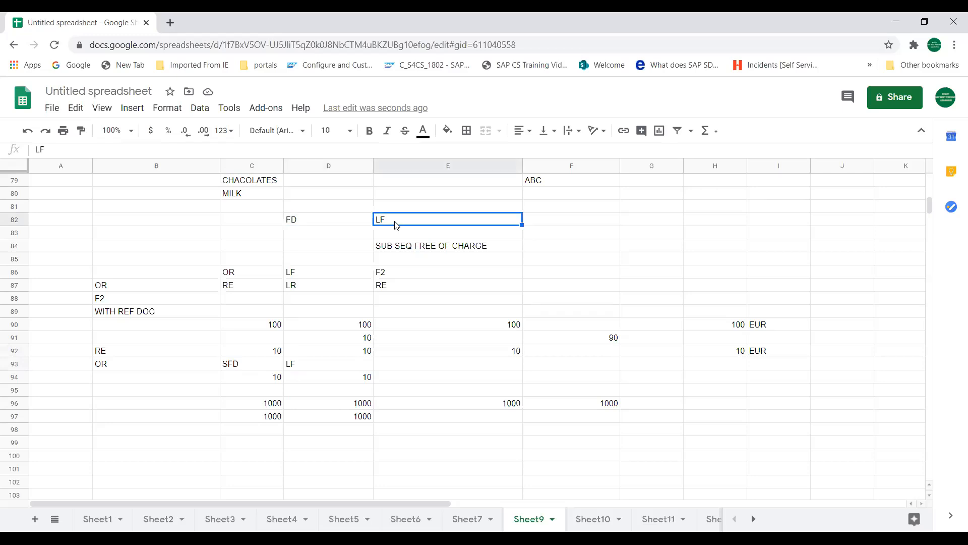
Step: Examine the SFD and LF entries in row 93 against the RE return row 92, the order quantity in C90 and FD in row 82
click(236, 363)
click(292, 366)
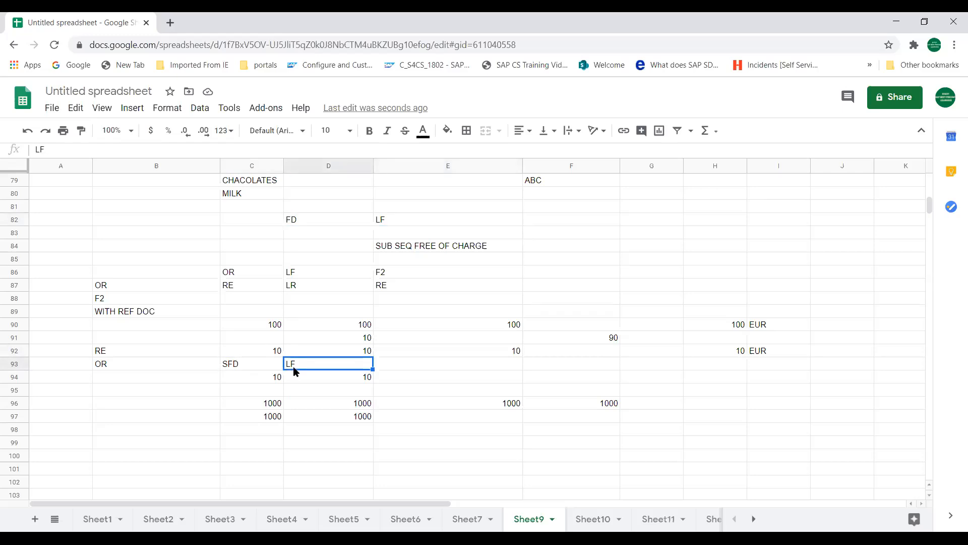
click(267, 370)
click(257, 323)
click(251, 355)
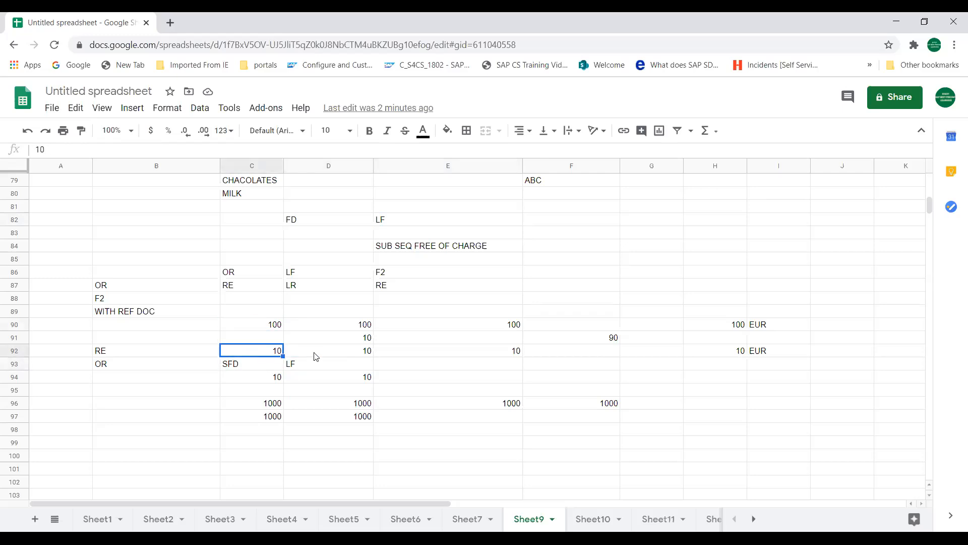
click(316, 357)
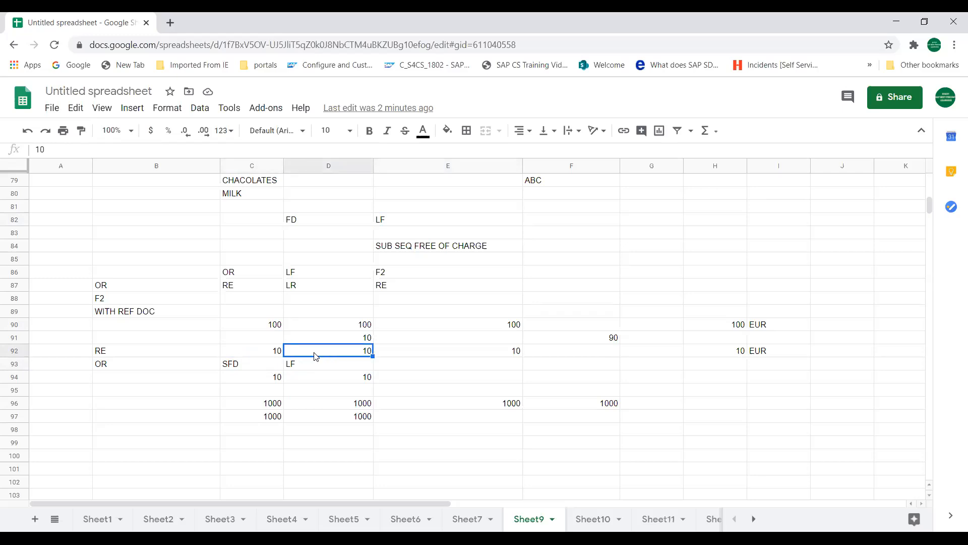
click(418, 354)
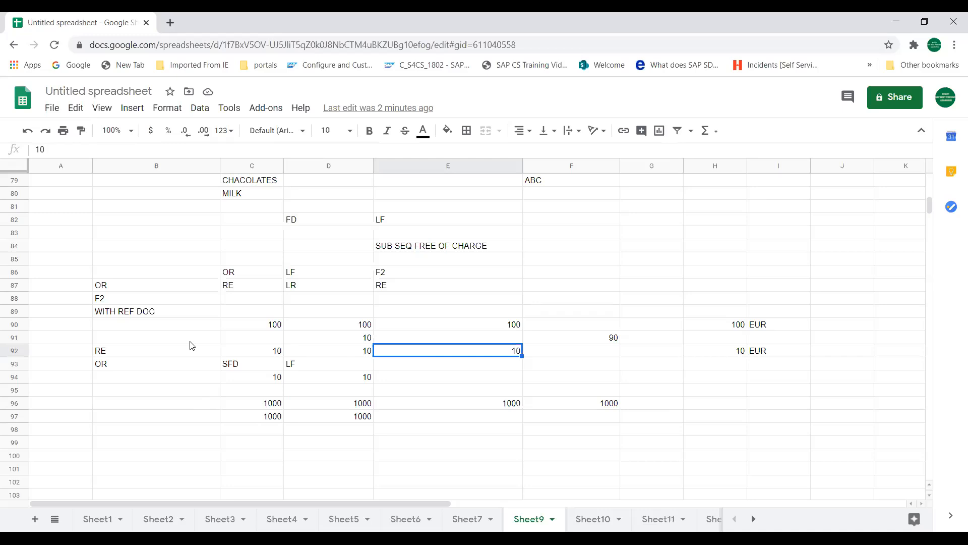
click(134, 348)
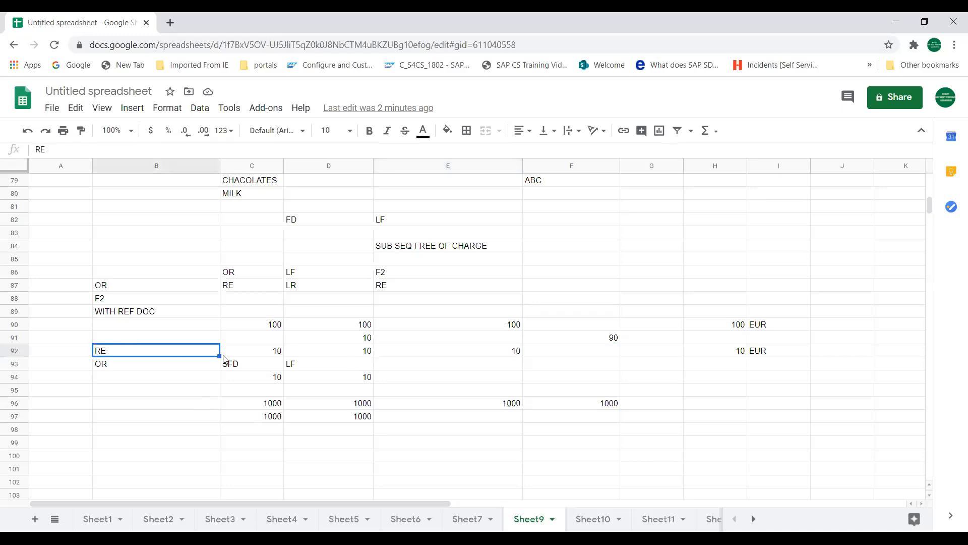
click(235, 365)
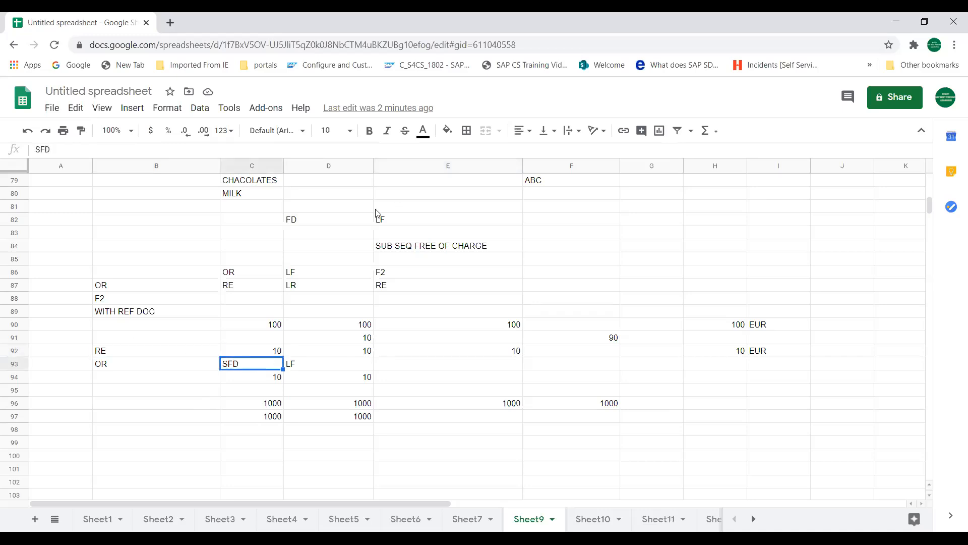
click(304, 221)
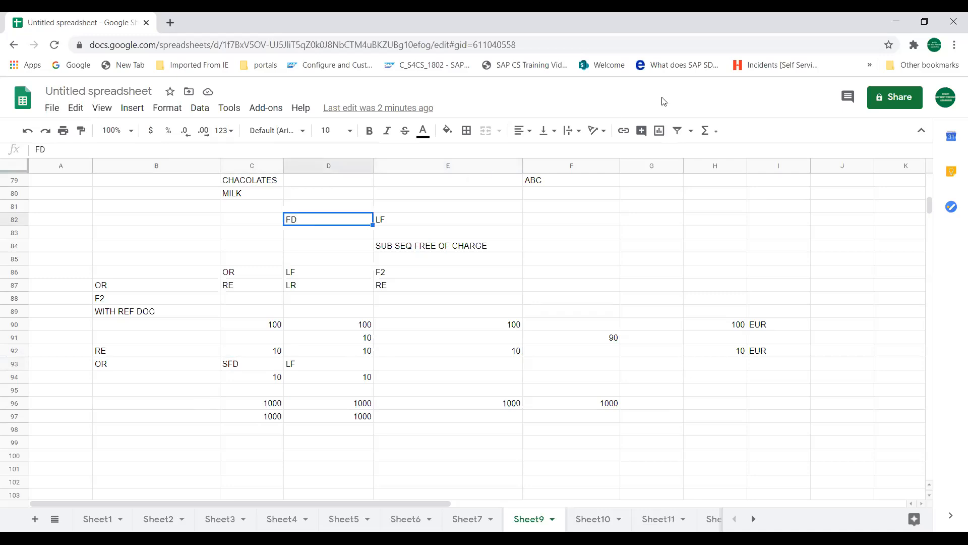
click(232, 366)
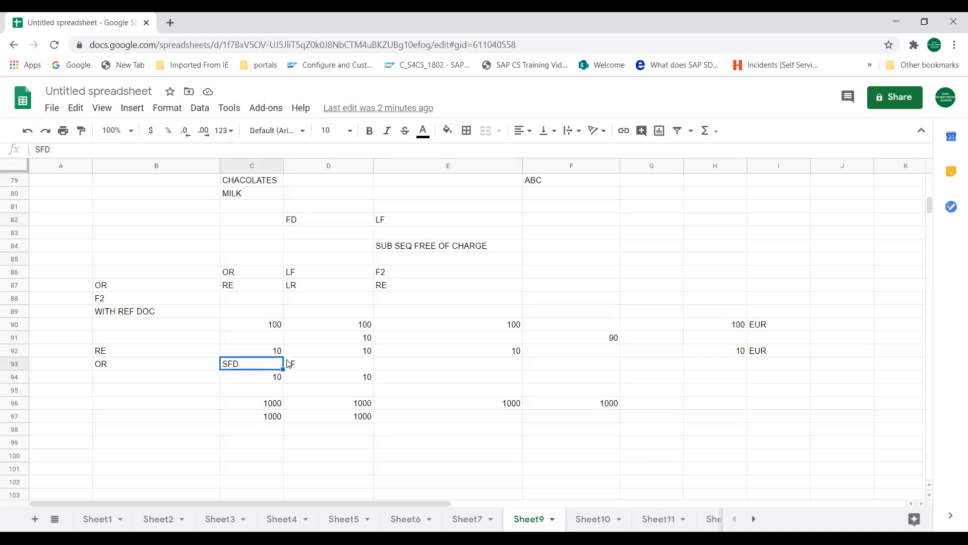
click(295, 364)
key(Left)
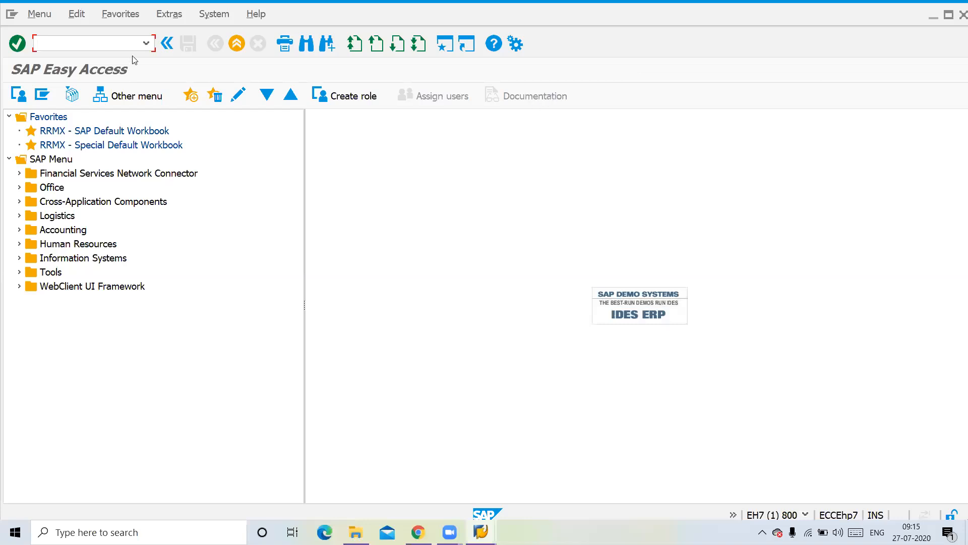
Step: Switch to SAP and open the Maintain Sales Order Types overview with transaction code /nvov8
text(/n)
text(vo8)
key(BackSpace)
text(v)
key(Return)
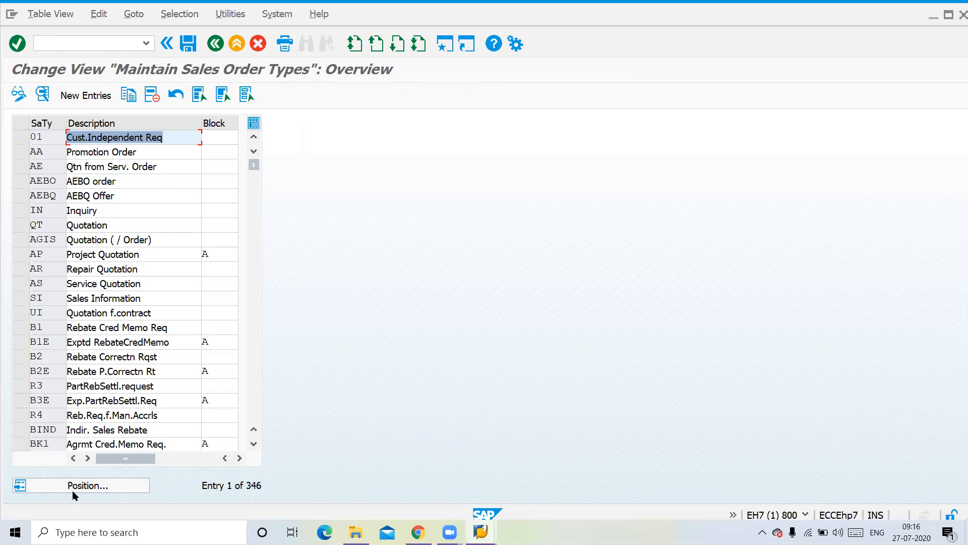
Step: Position the list at sales document type OR and select the Standard Order row
click(72, 490)
text(OR)
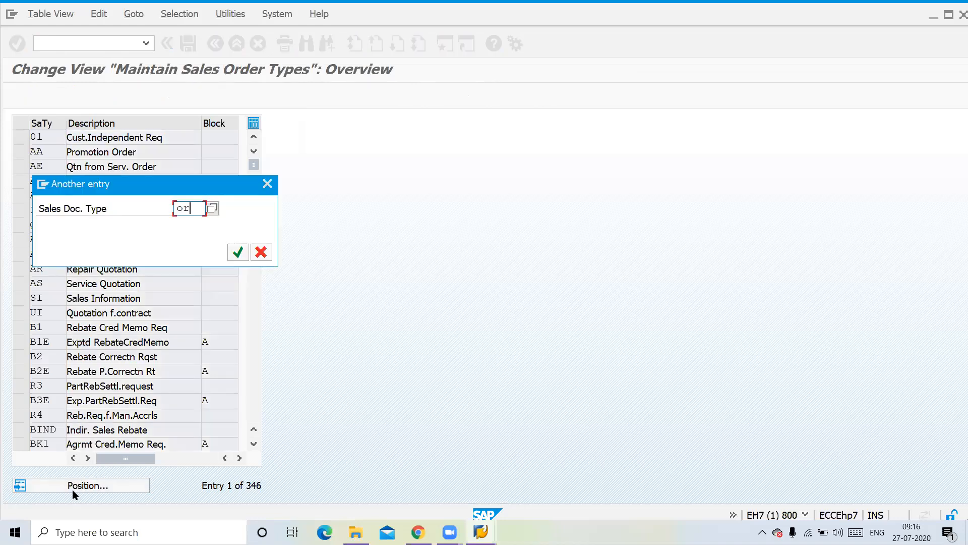
key(Return)
click(21, 137)
Step: Position the list at sales document type FD and select the Deliv.Free of Charge row
click(119, 486)
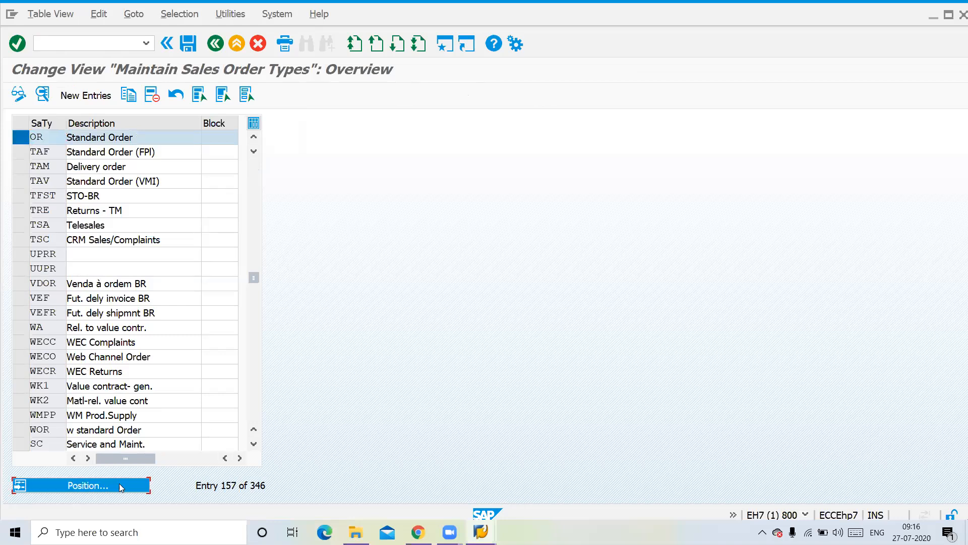
text(FD)
key(Return)
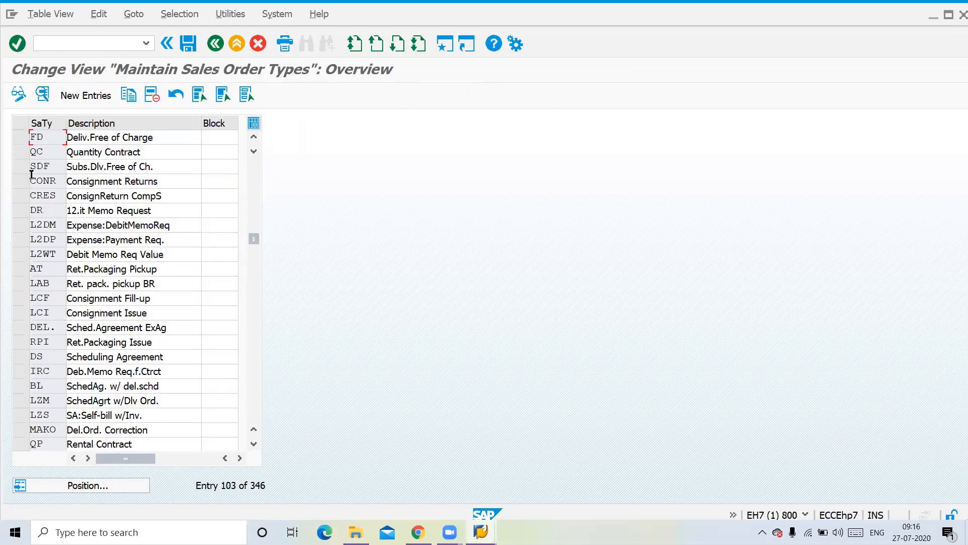
click(20, 138)
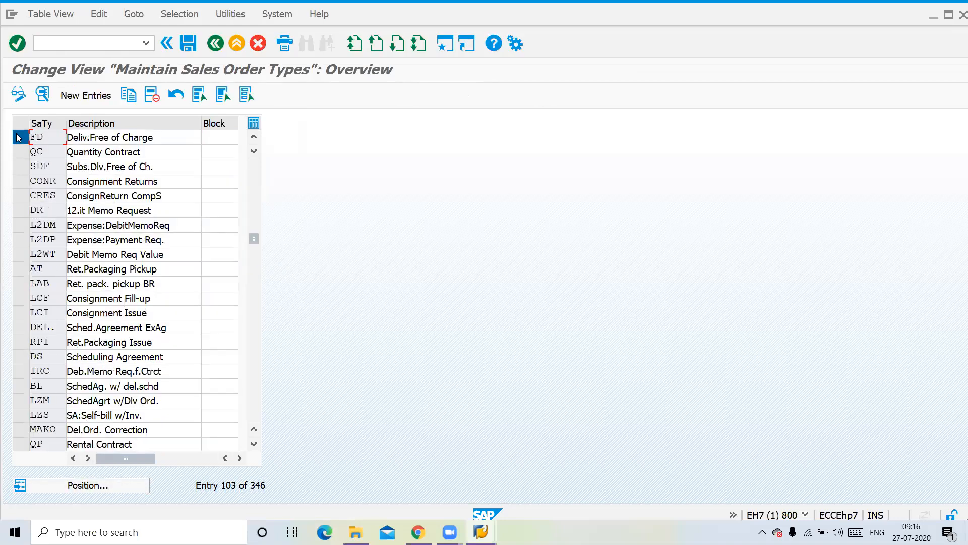
Step: Try to position the list at sales document type SFD
click(101, 485)
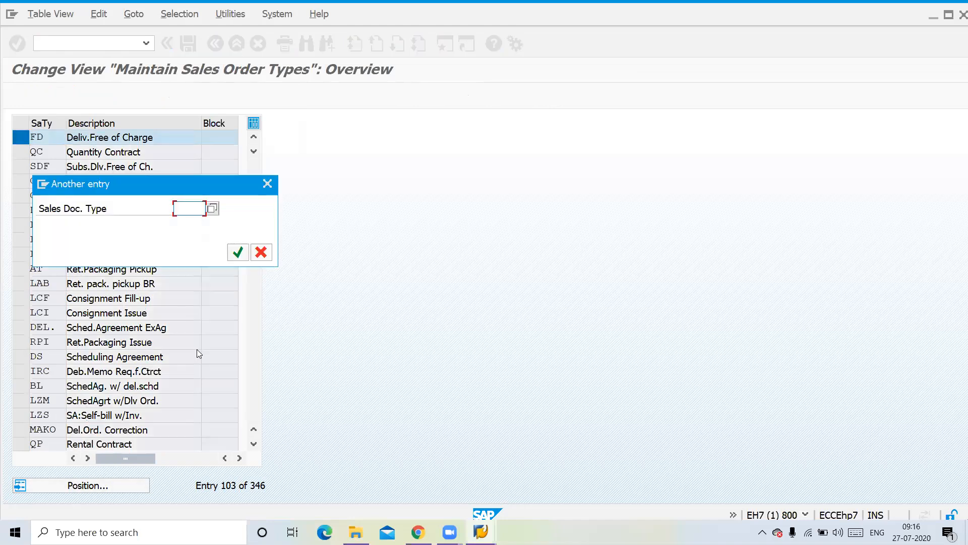
key(BackSpace)
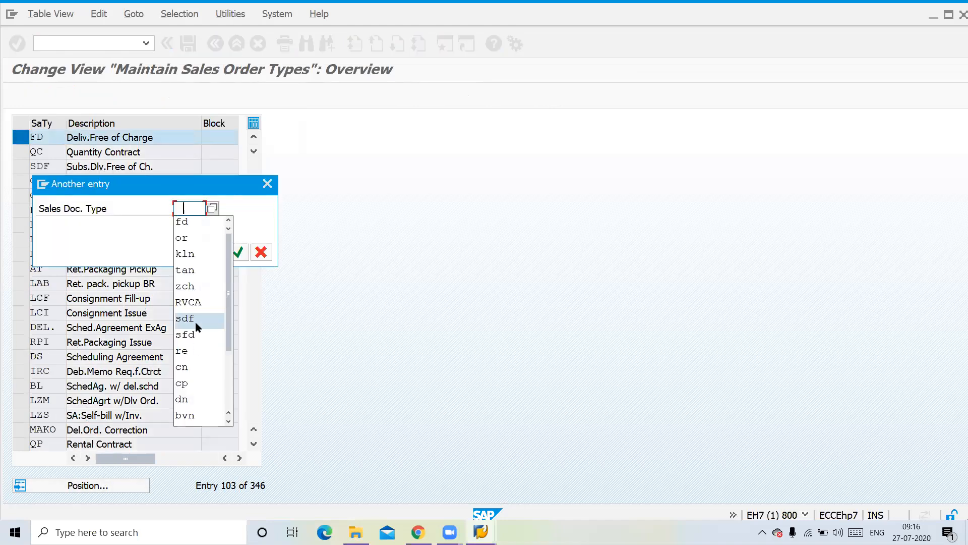
text(s)
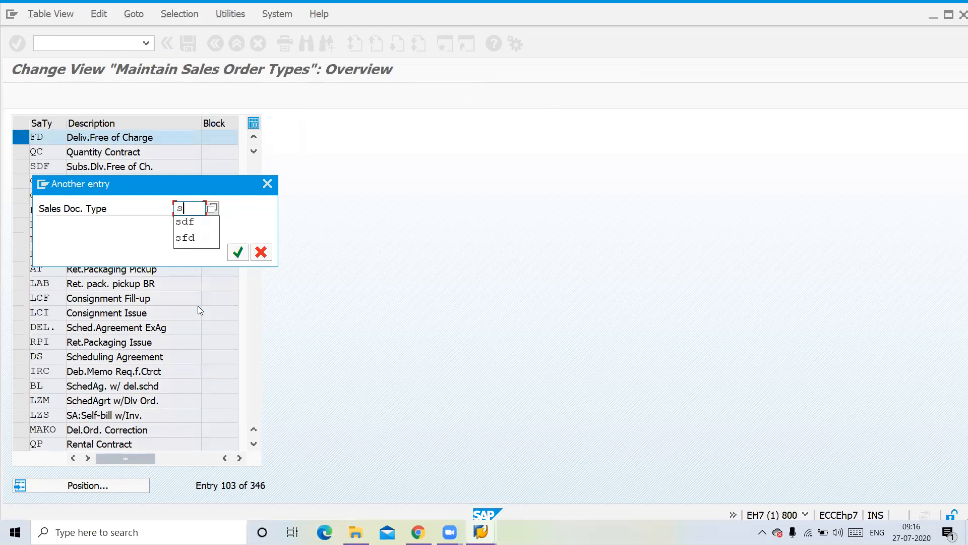
text(fd)
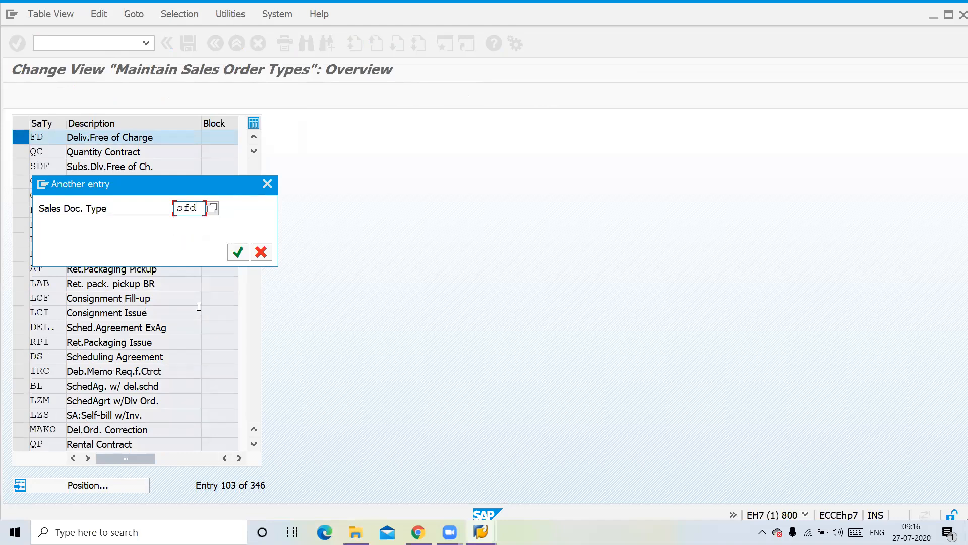
key(Return)
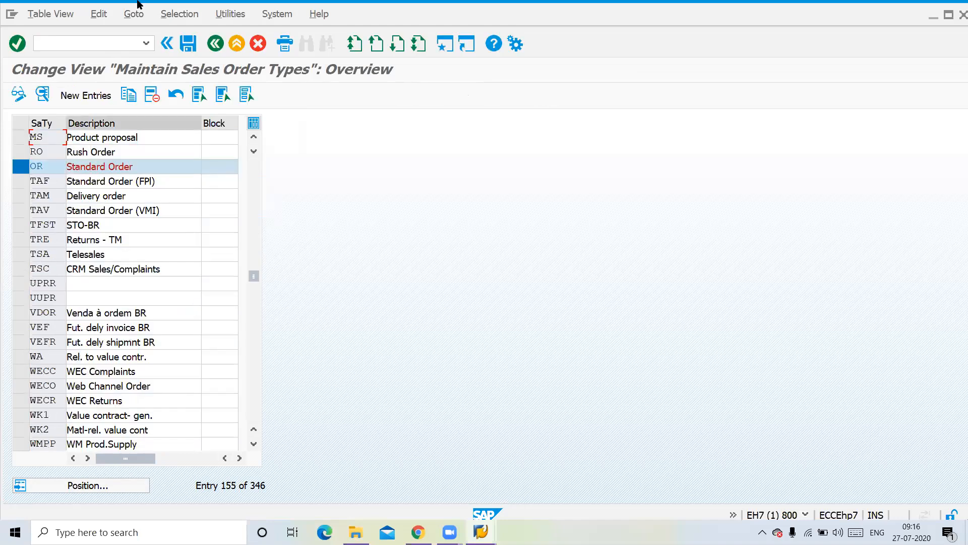
Step: Position the list at sales document type SDF, the subsequent delivery free of charge
click(79, 489)
text(sdf)
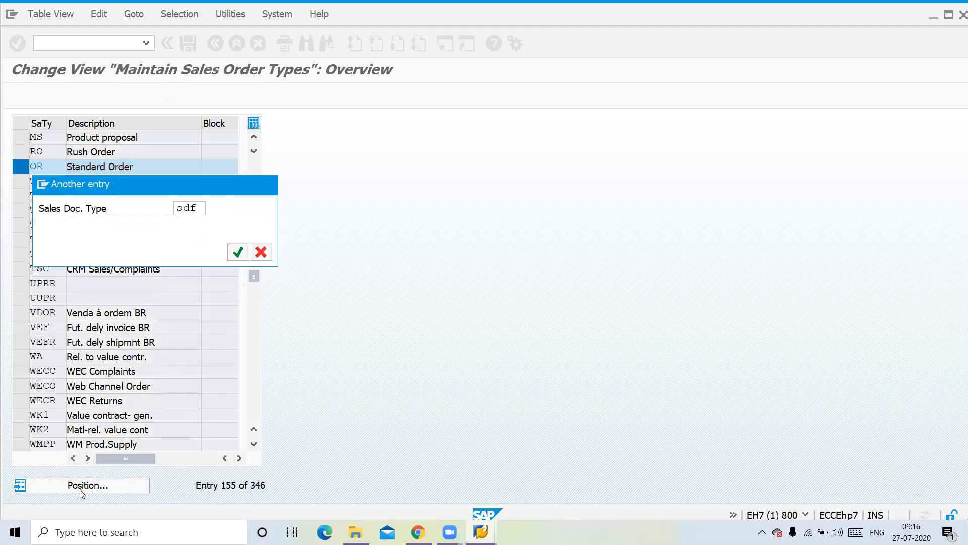
key(Return)
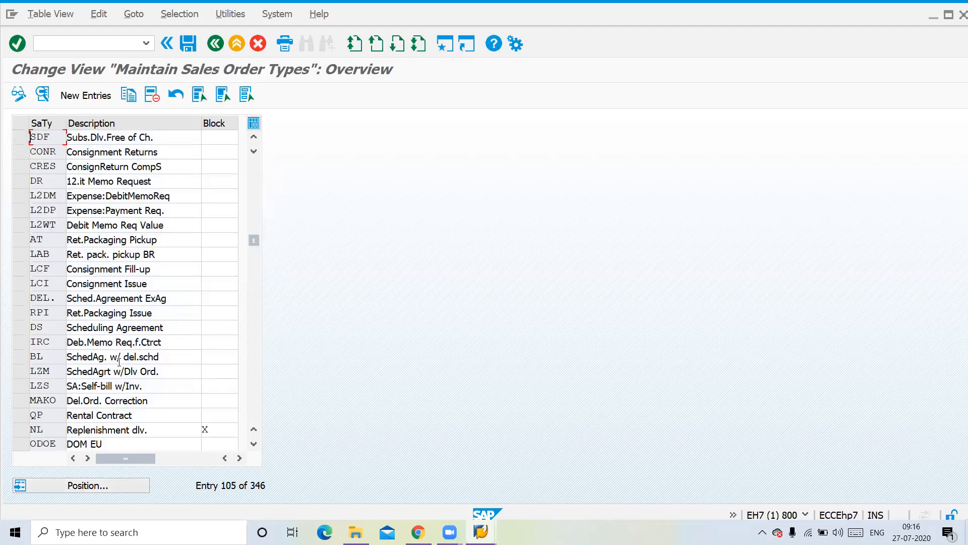
Step: Open the details of the selected sales document types and examine the settings of SDF, including its SD document category
click(24, 137)
click(42, 94)
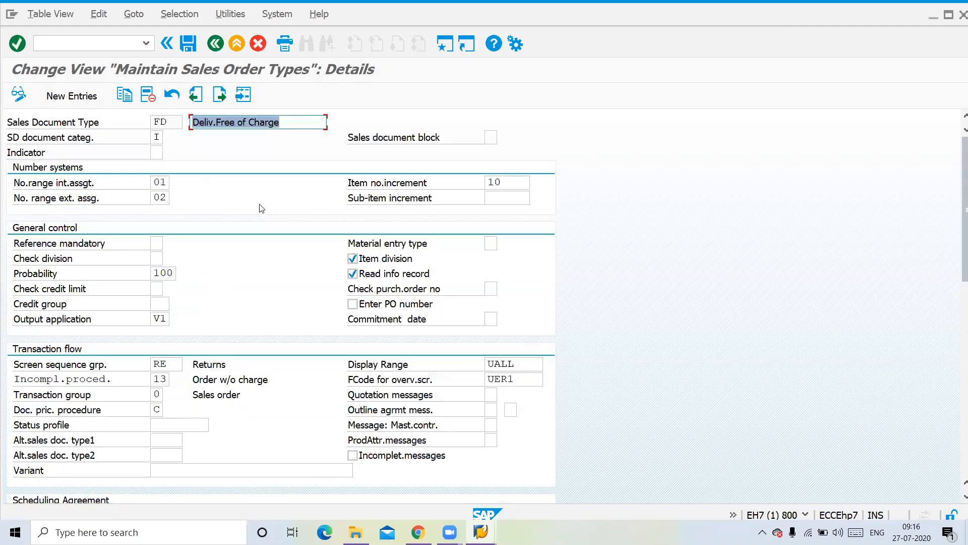
click(220, 96)
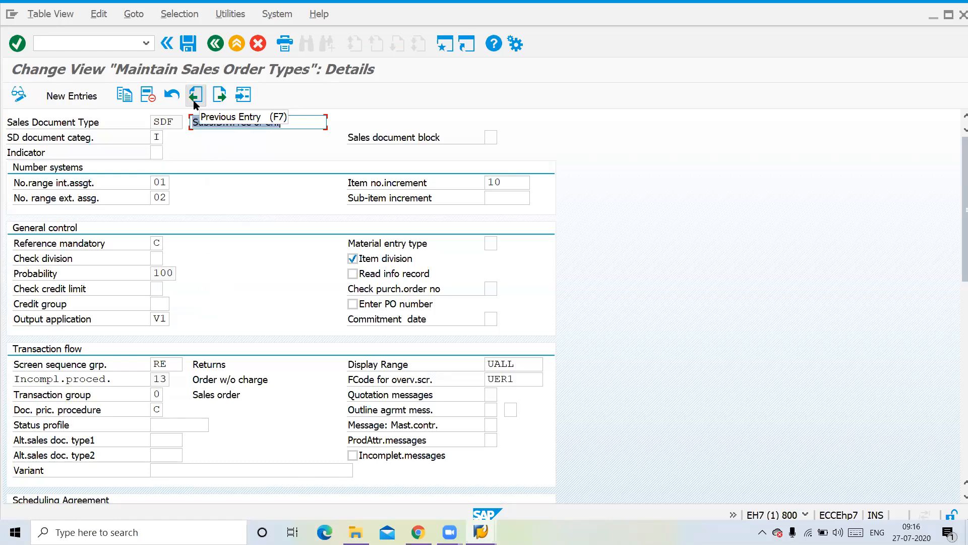
click(155, 137)
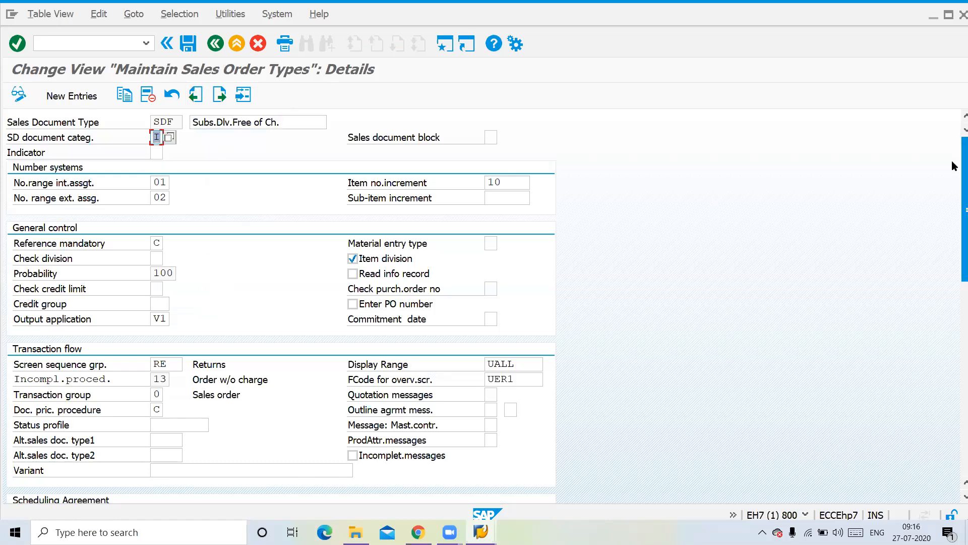
scroll(954, 177, down, 2)
scroll(953, 171, up, 2)
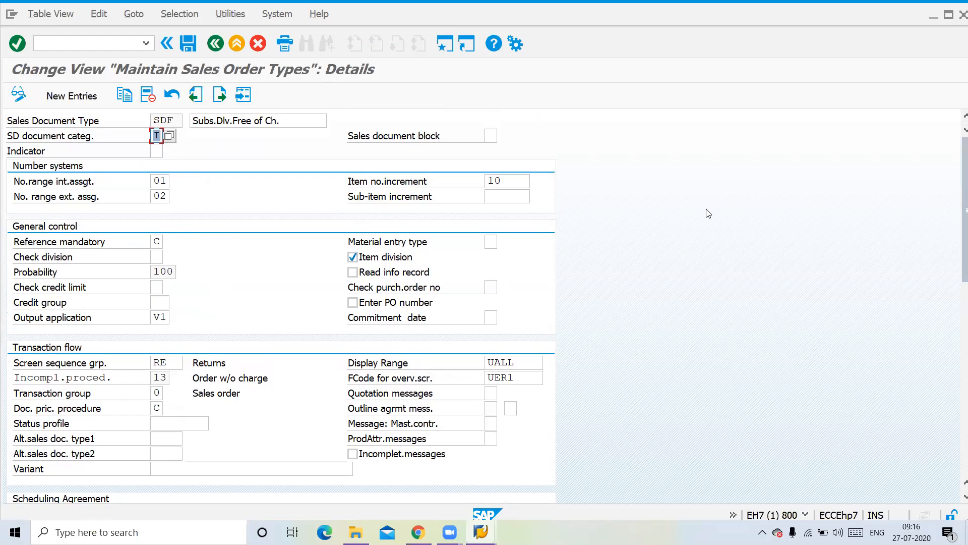
drag(954, 202, 954, 262)
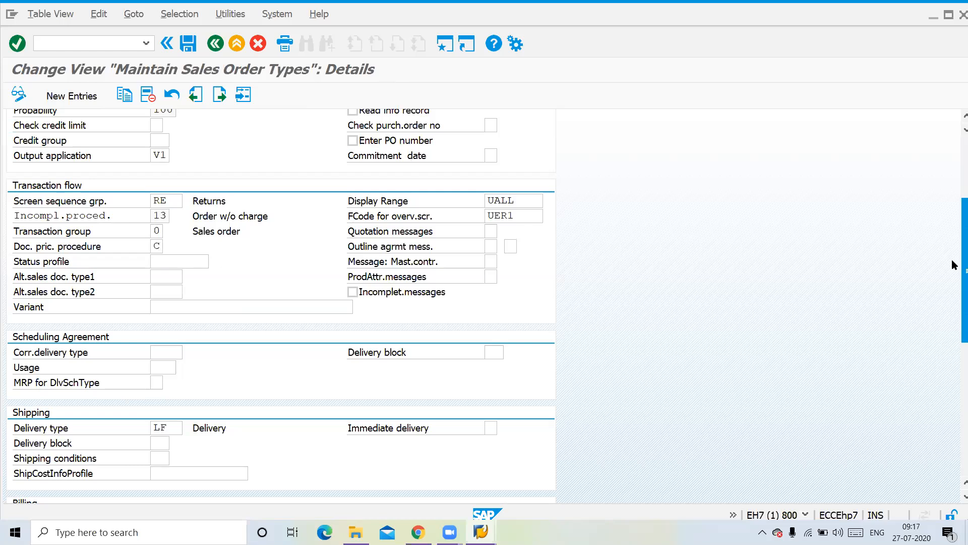
drag(955, 265, 956, 176)
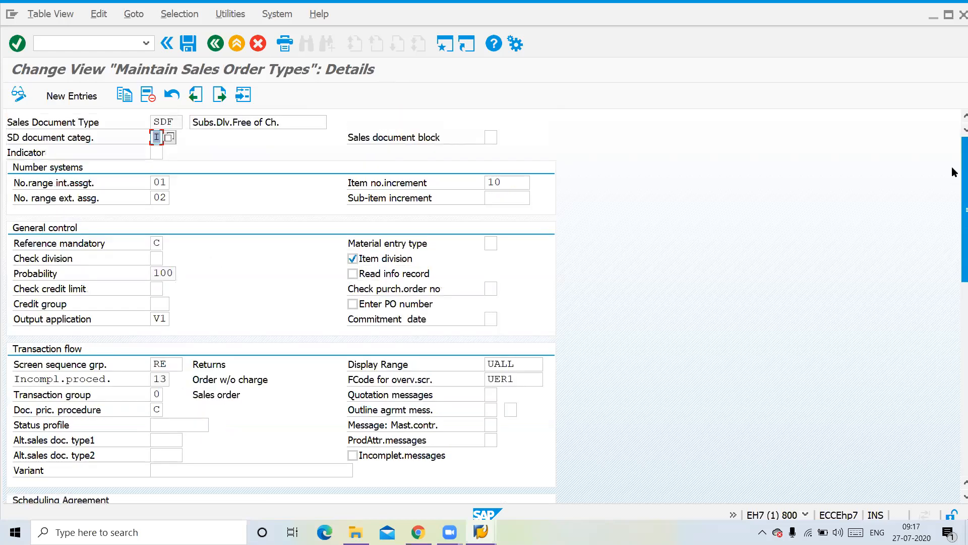
Step: Review the settings of sales document type FD for comparison and return to the list of order types
click(205, 99)
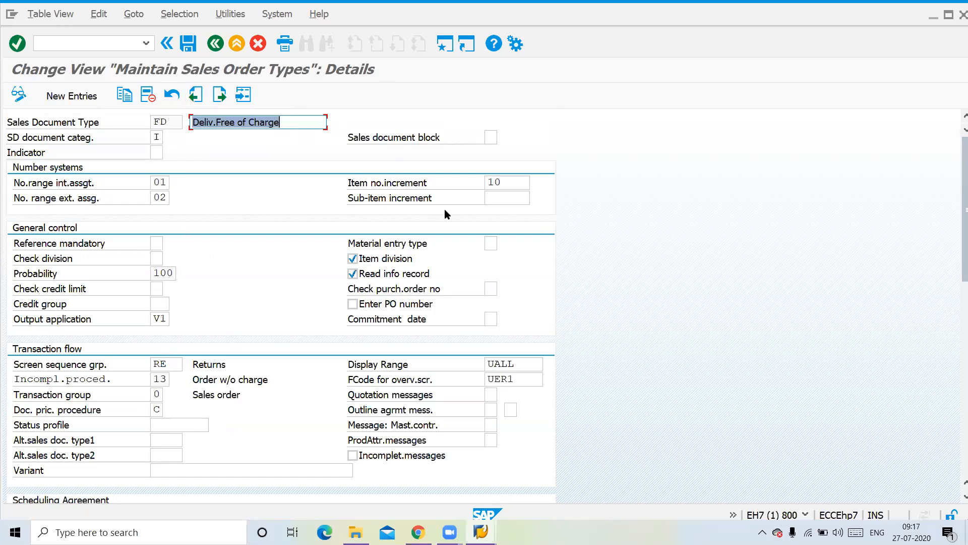
drag(954, 179, 953, 134)
click(217, 46)
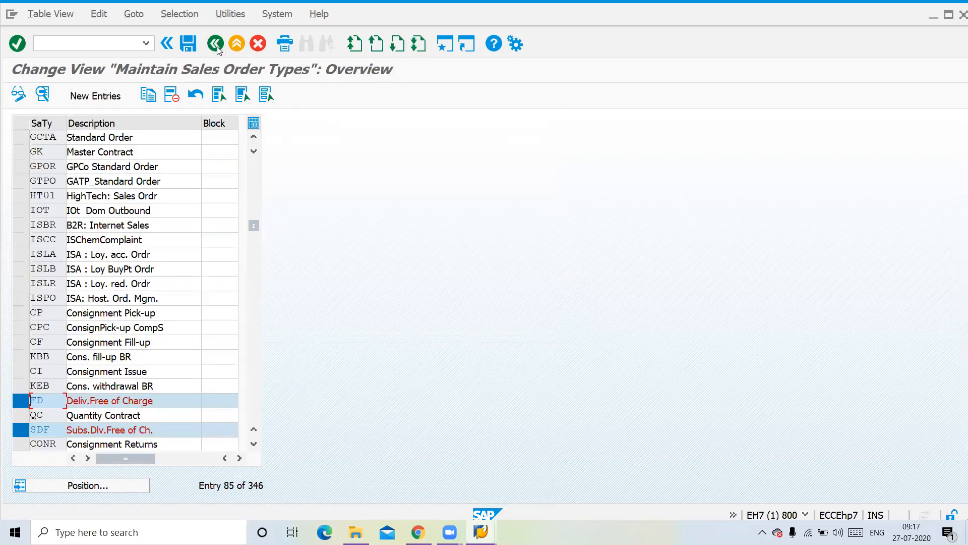
Step: Leave the order type maintenance and start sales order creation with transaction VA01
click(217, 46)
text(/nva01)
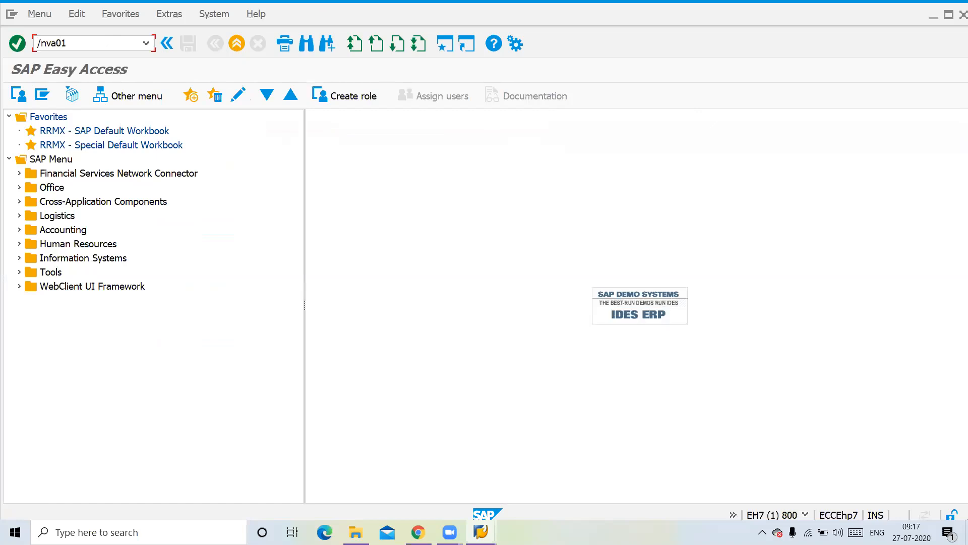
key(Return)
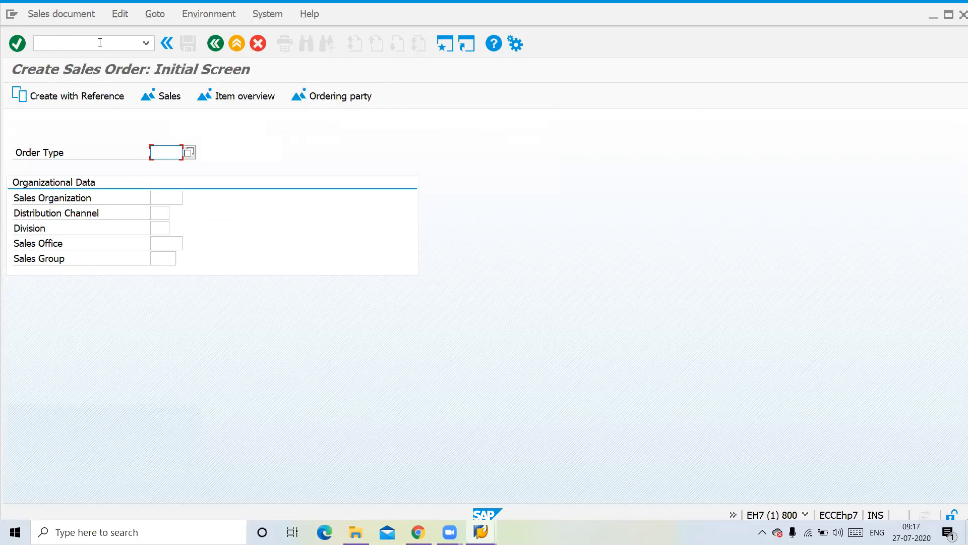
Step: Begin an order of type OR for sales organization 1CHM, distribution channel GR and division XG
text(ZO)
key(BackSpace)
key(BackSpace)
text(OR)
key(Tab)
text(1CHm)
key(Tab)
text(GR)
key(Tab)
text(XG)
key(Return)
Step: Enter LEVI AND CO LTD. as the sold-to party and choose the same company as the ship-to party
key(Return)
key(Return)
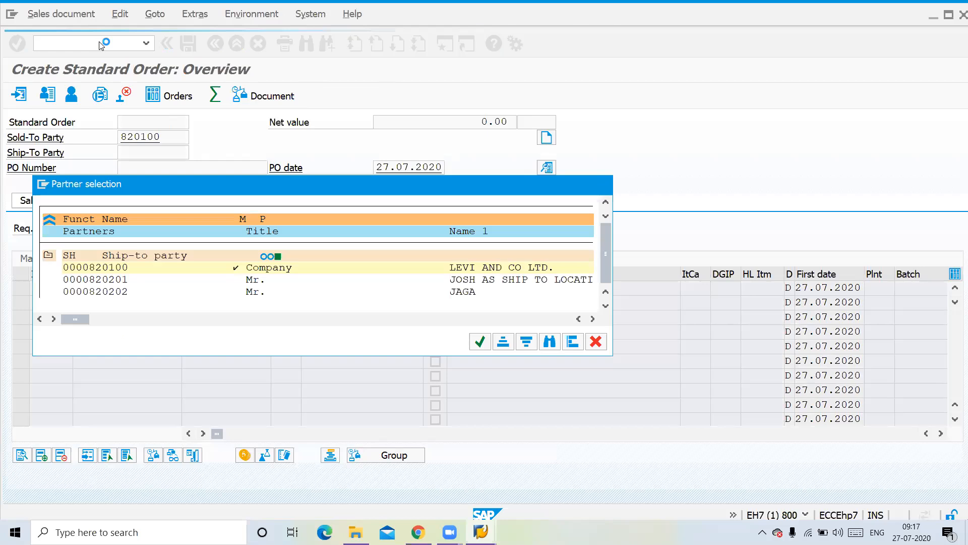
key(Return)
key(Down)
key(Return)
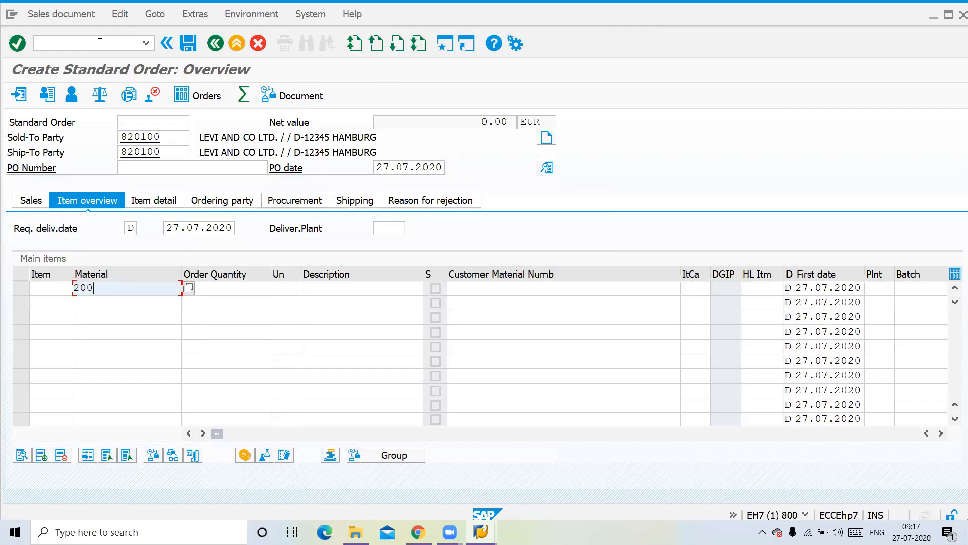
Step: Add material 200 with an order quantity of 10 and check the order's incompletion log
key(Tab)
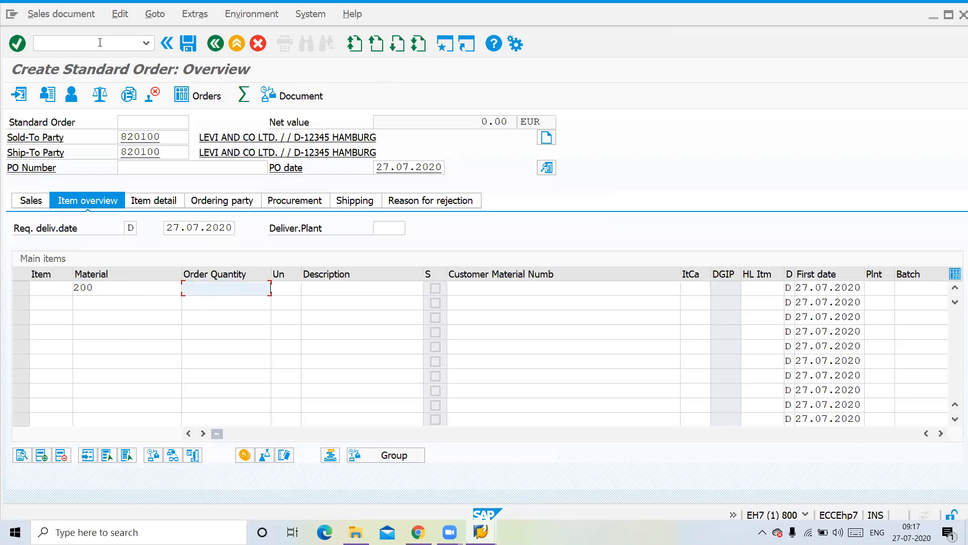
key(Return)
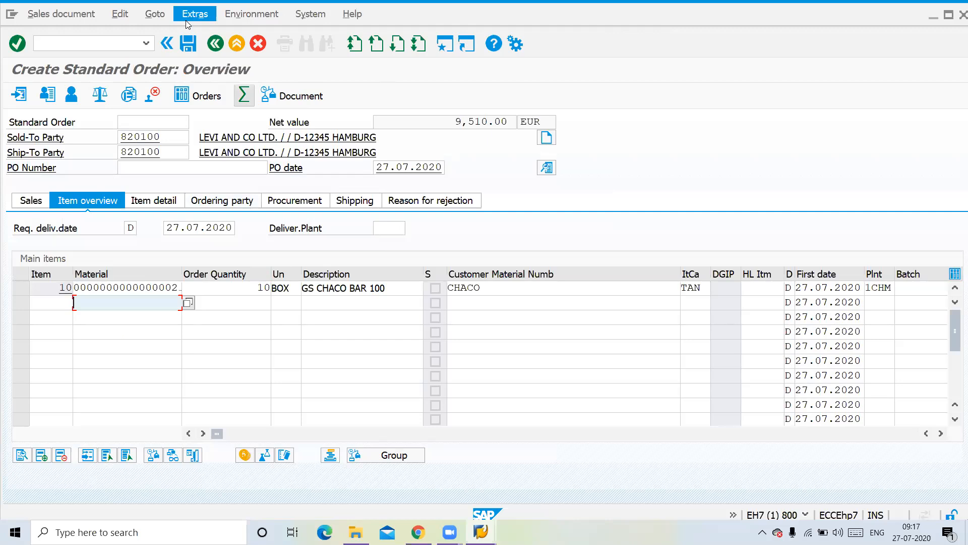
click(121, 20)
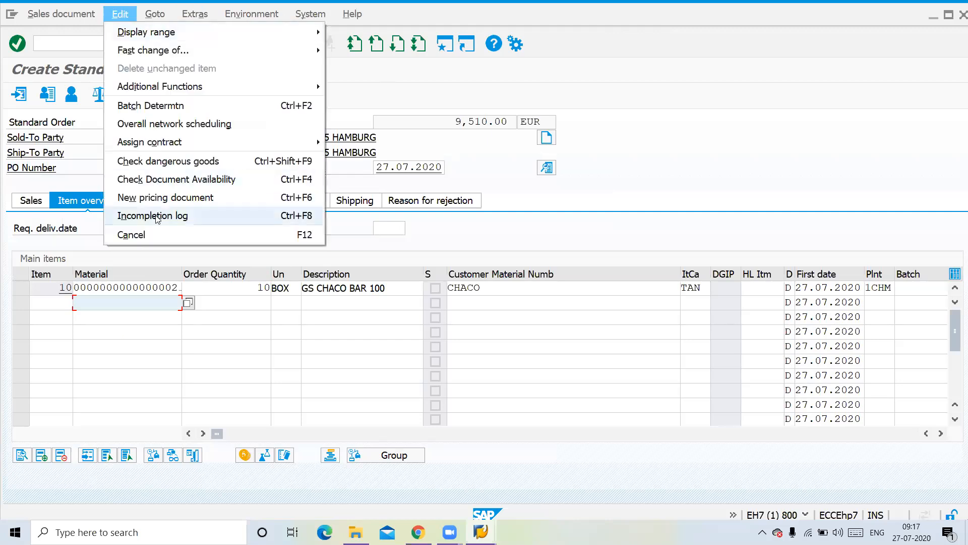
click(156, 217)
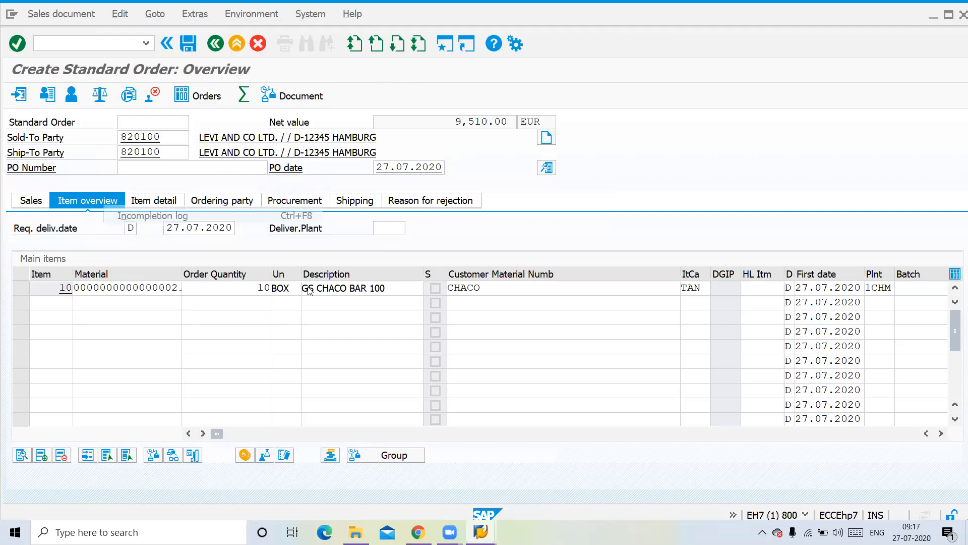
Step: Clear the delivery block on the schedule line of the GS CHACO BAR 100 item and return to the order overview
double_click(337, 288)
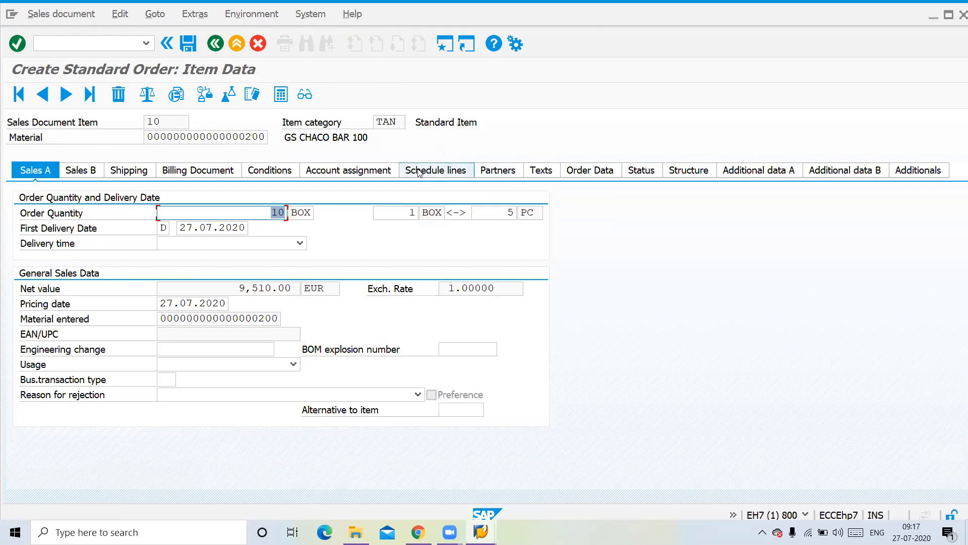
click(418, 171)
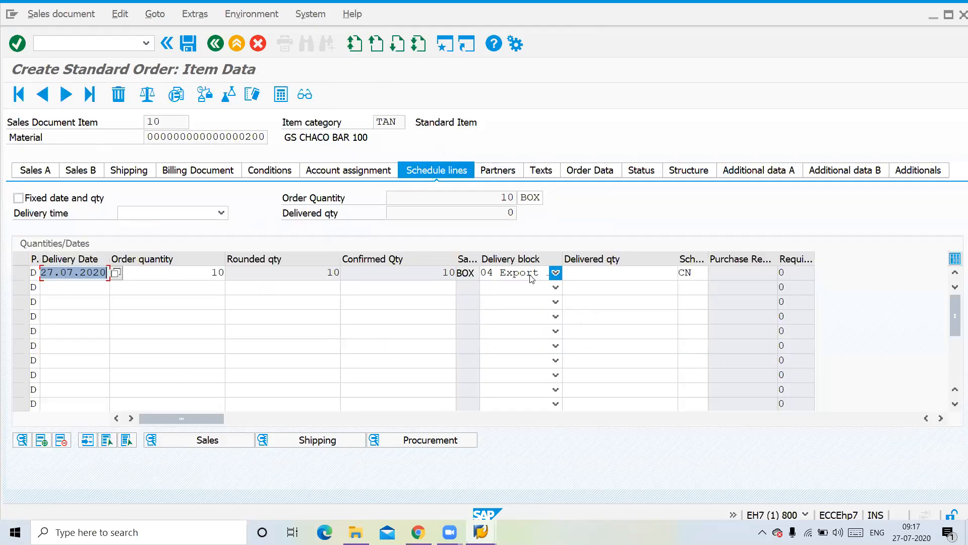
click(556, 273)
click(491, 493)
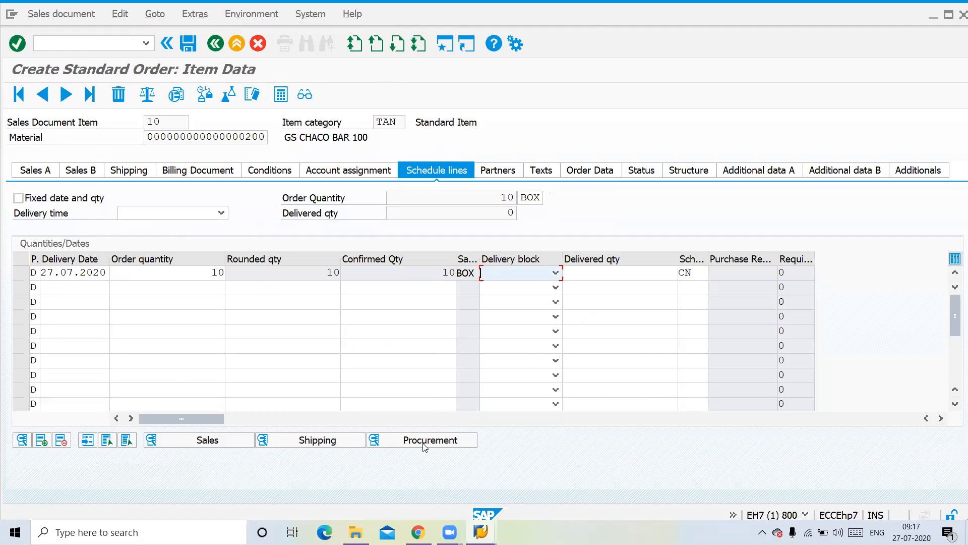
click(221, 41)
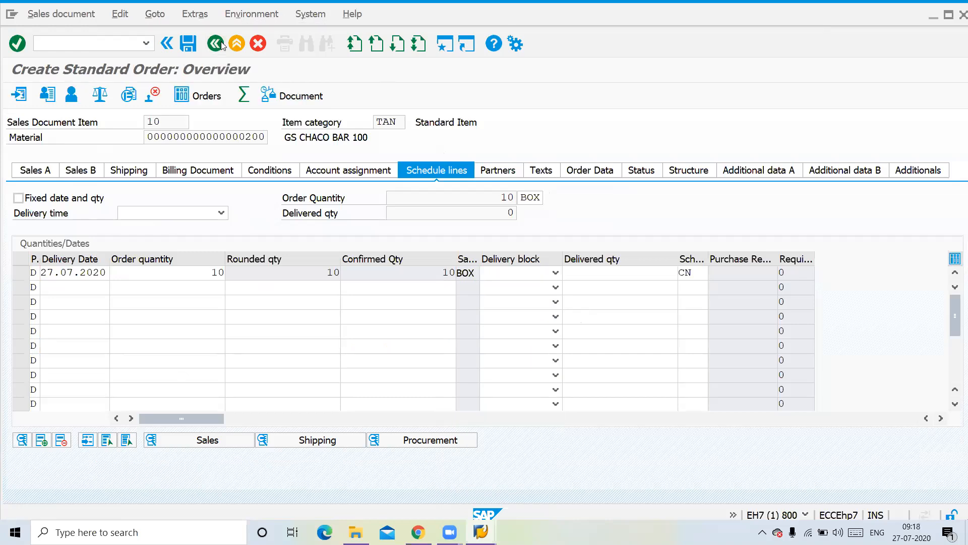
Step: Create the outbound delivery directly from the standard order
click(77, 17)
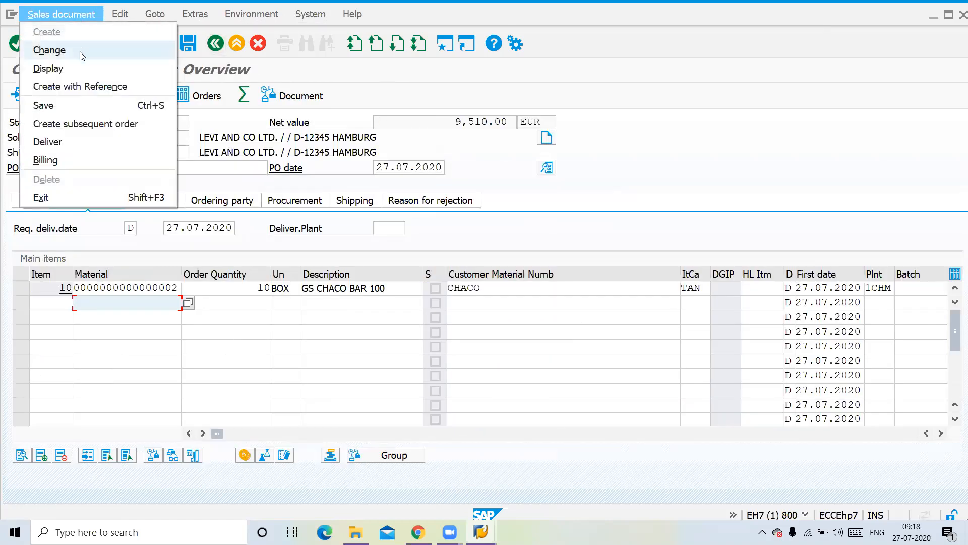
click(73, 150)
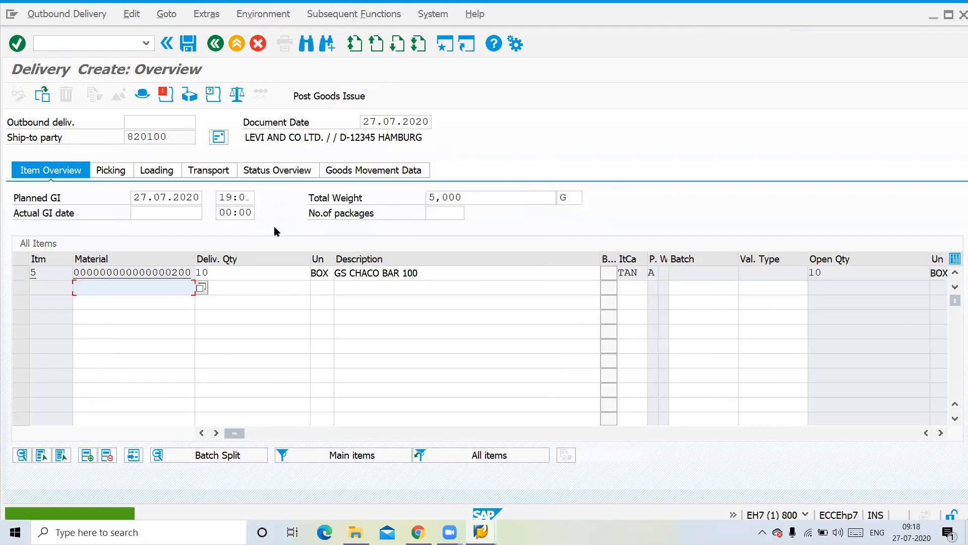
Step: Pick 10 boxes of the delivery item from storage location SALE and post the goods issue
click(111, 171)
click(407, 275)
text(10)
key(Escape)
key(Return)
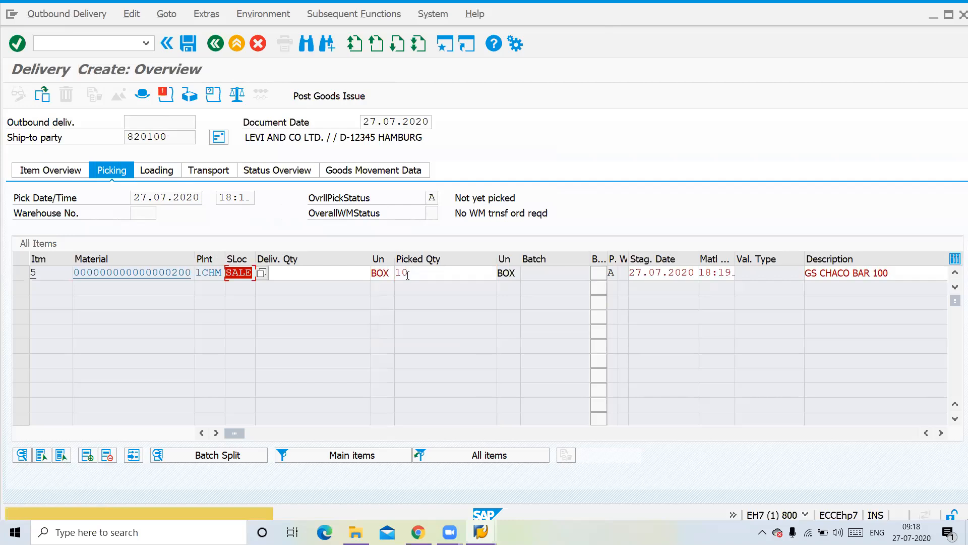
key(Return)
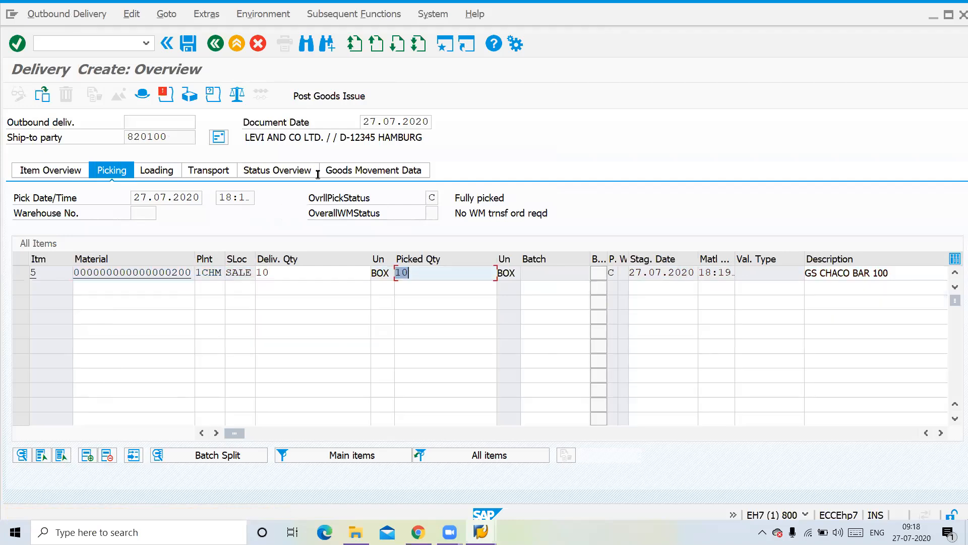
click(329, 96)
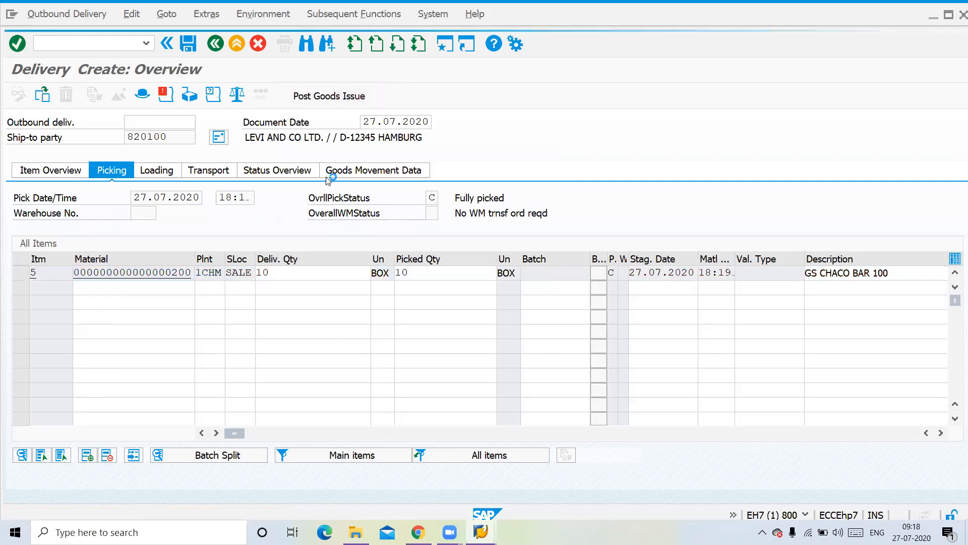
Step: Create an F2 invoice for the delivery with transaction VF01 and save it
click(49, 43)
text(/NVF01)
key(Return)
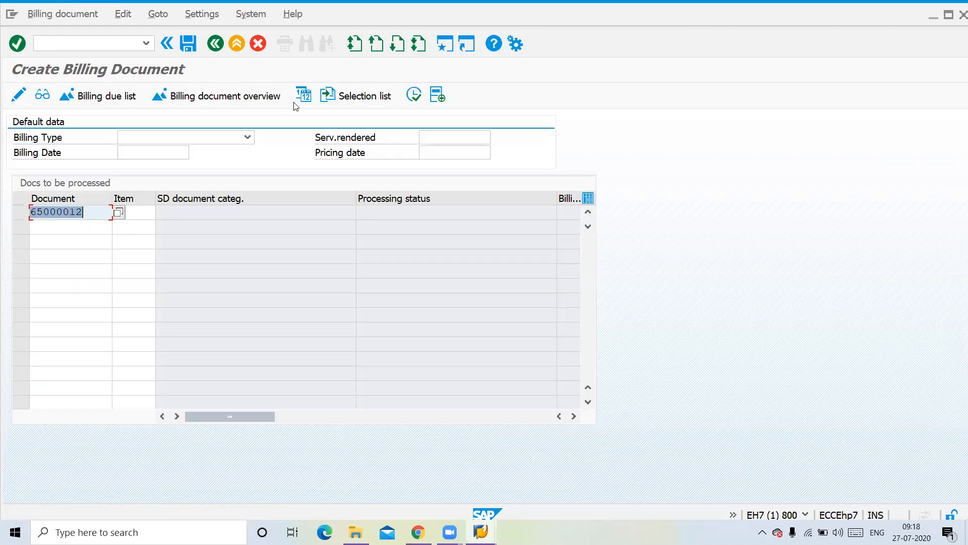
click(413, 94)
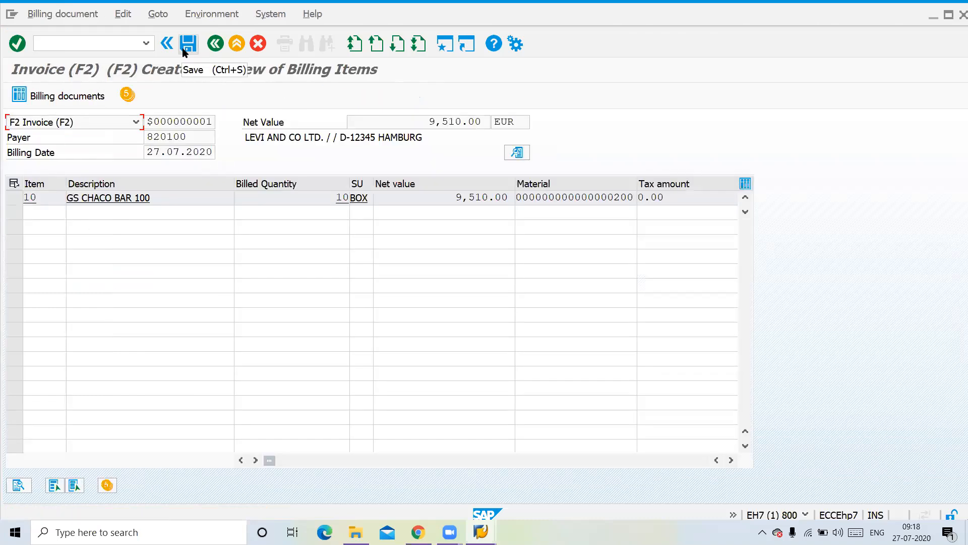
click(183, 50)
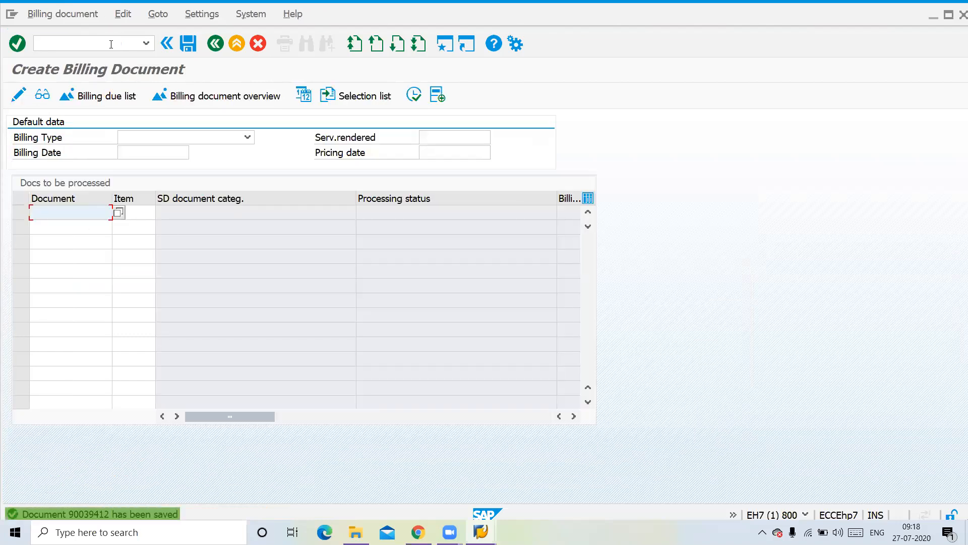
Step: Display the saved billing document's document flow and examine its standard order, delivery, invoice and accounting document entries
click(111, 44)
text(/NVF0)
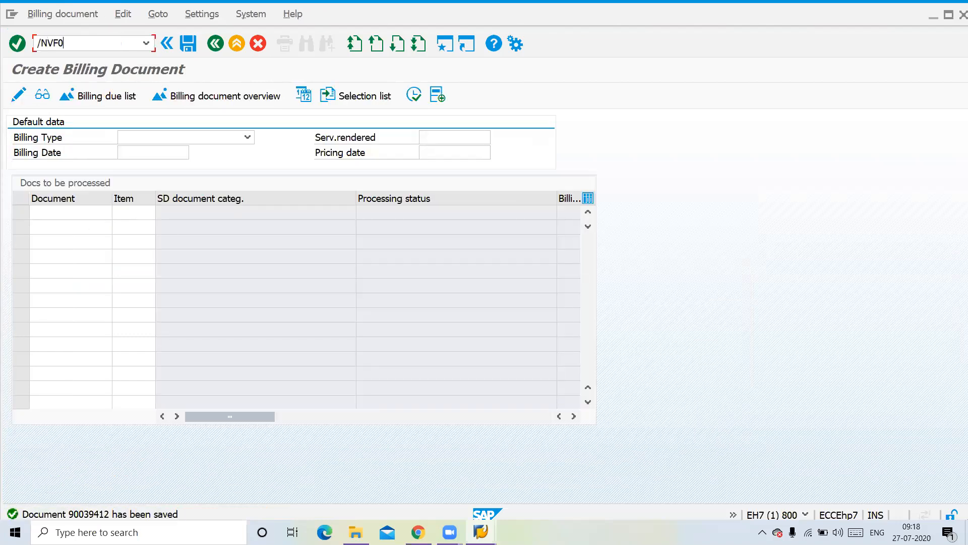
key(Return)
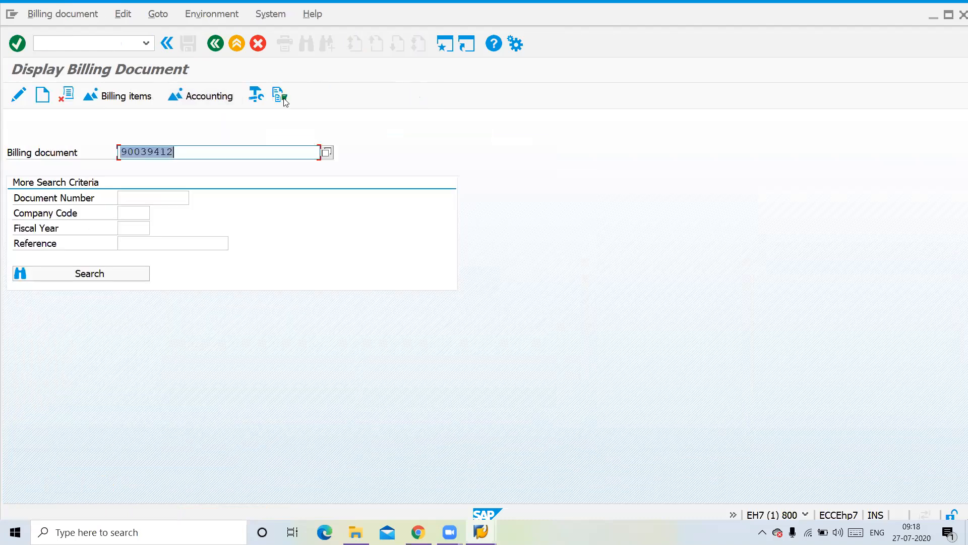
click(284, 99)
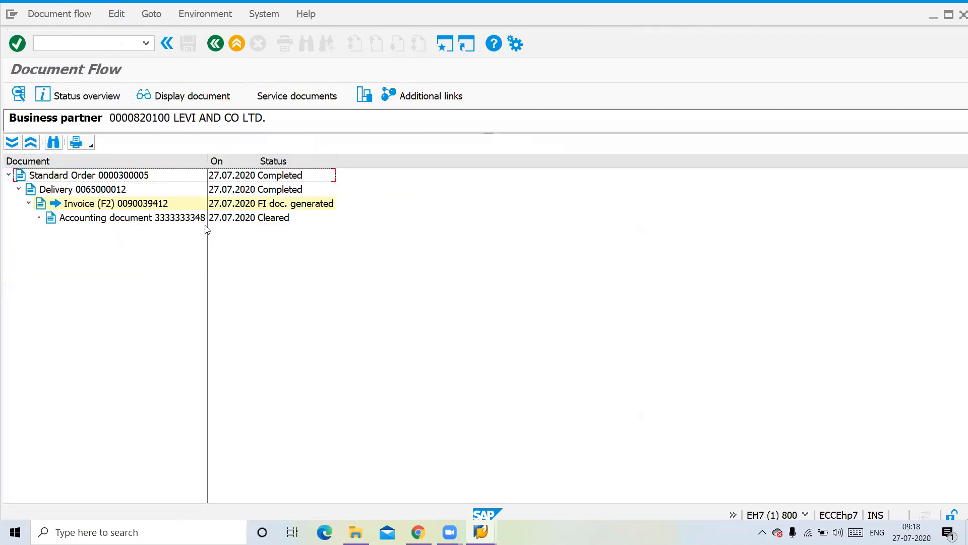
click(123, 179)
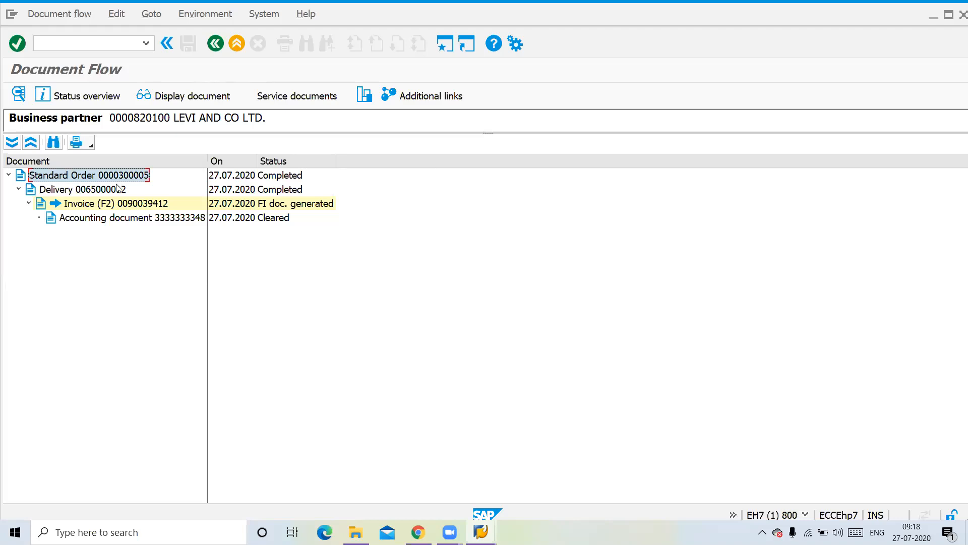
click(118, 189)
click(128, 204)
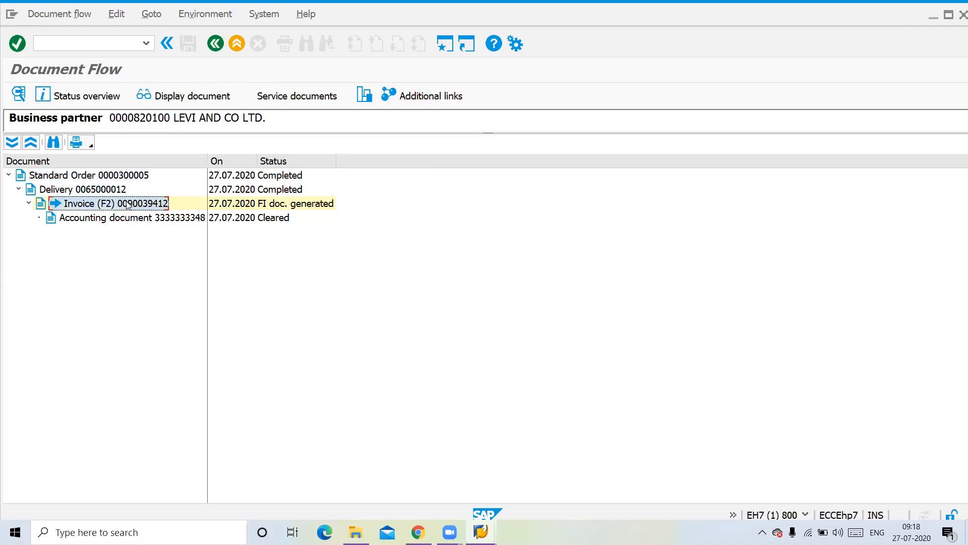
click(170, 222)
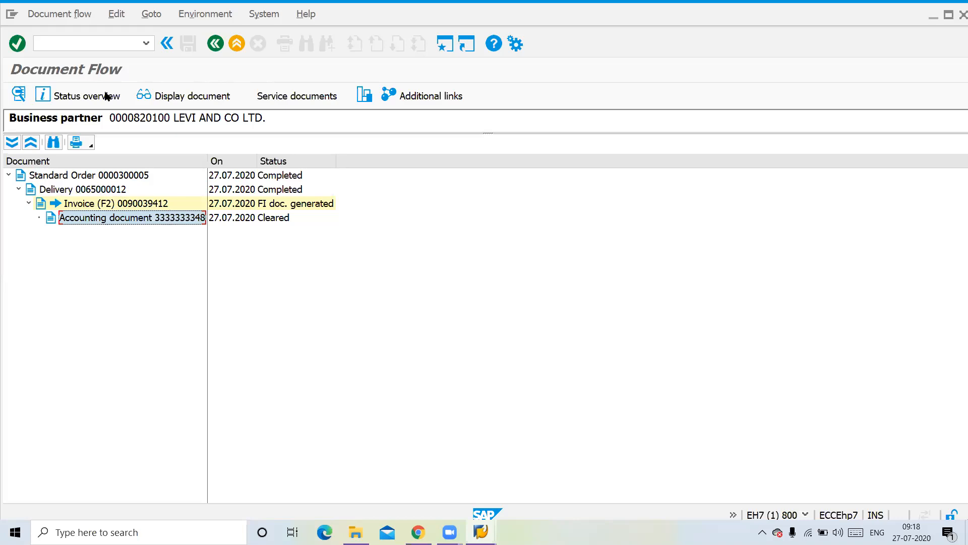
Step: Open transaction VOV8 and display the details of sales document type SDF
click(92, 44)
text(/NVO)
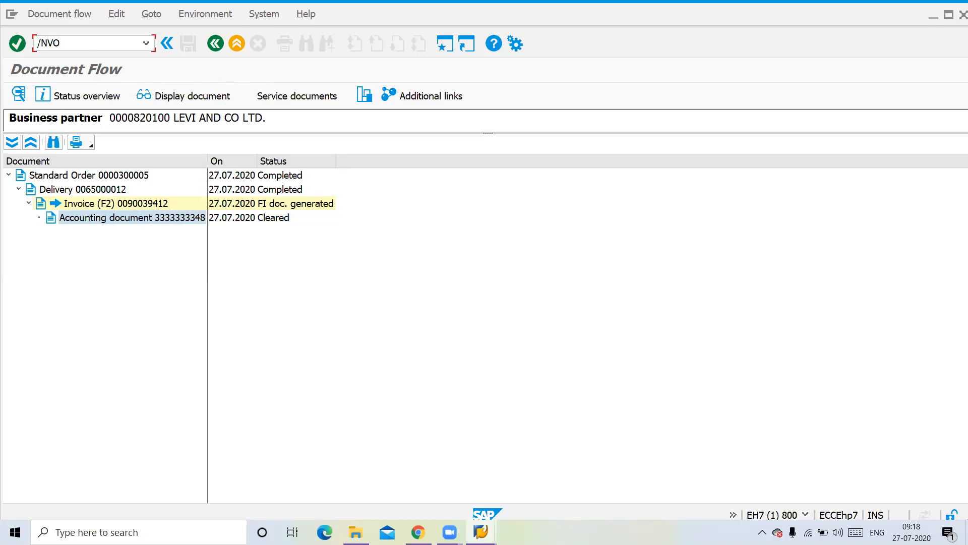
text(V8)
key(Return)
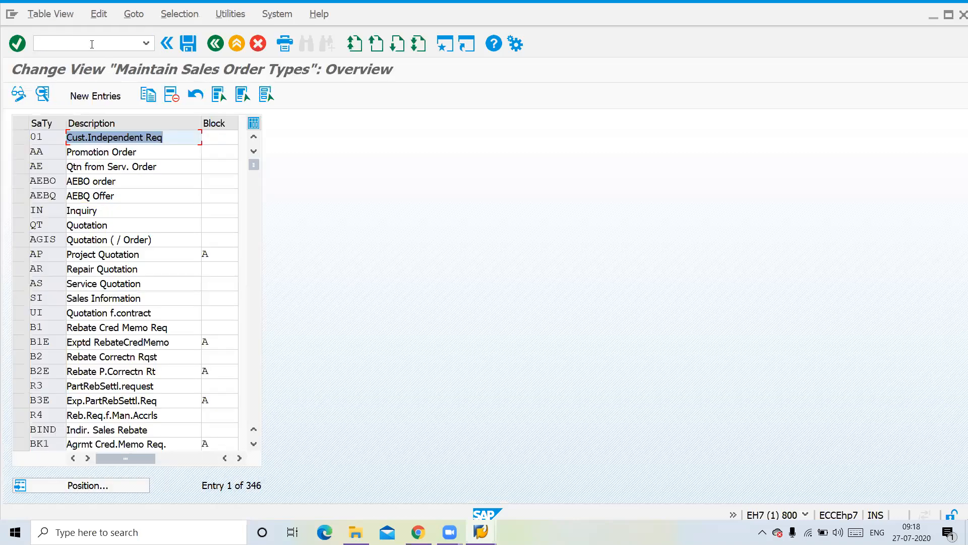
click(87, 487)
text(S)
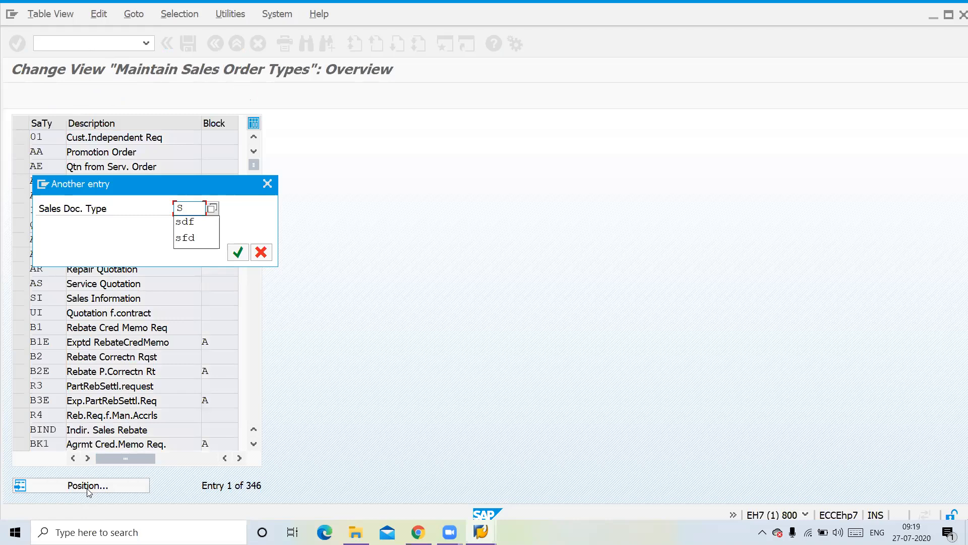
text(DF)
key(Return)
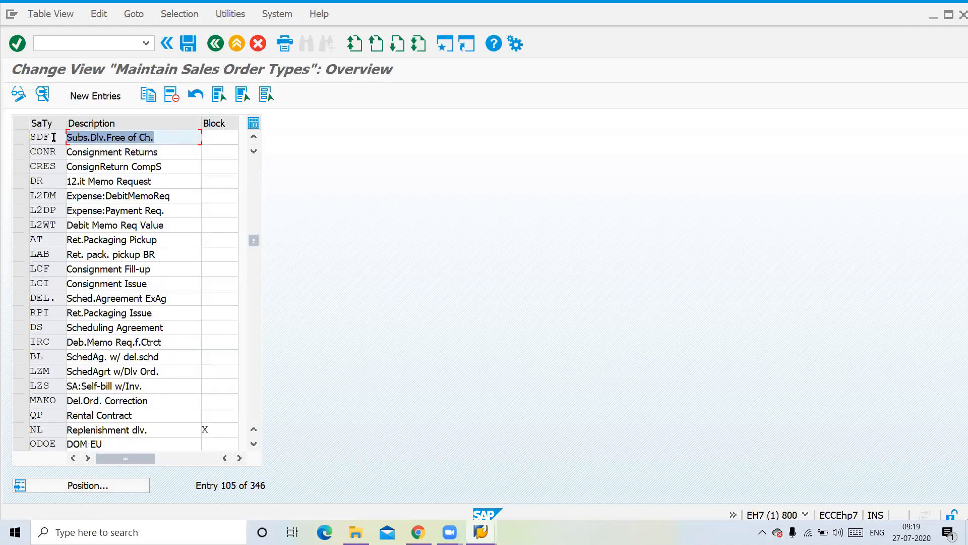
double_click(53, 137)
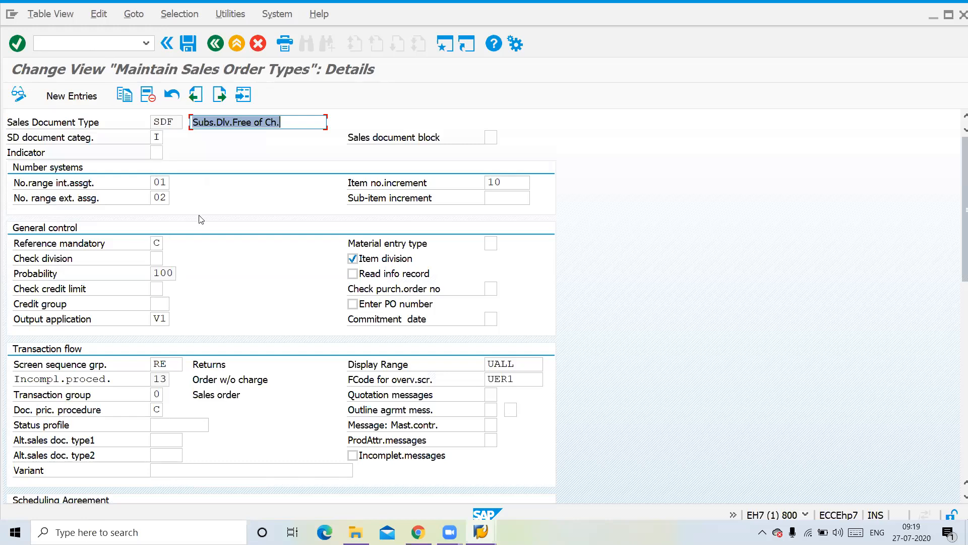
Step: Examine the possible values of the Reference mandatory setting for order type SDF, including option C
click(156, 244)
click(169, 244)
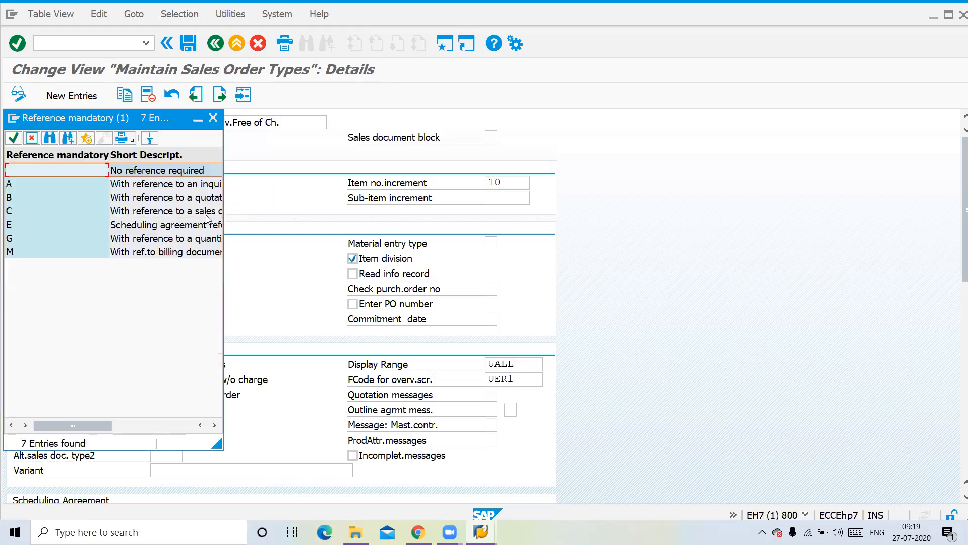
click(200, 214)
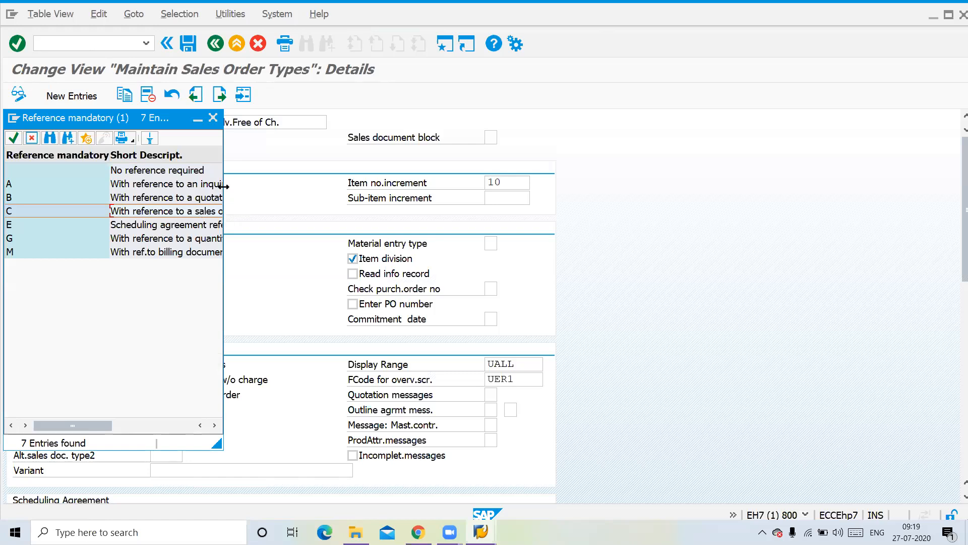
drag(223, 186, 361, 119)
key(Return)
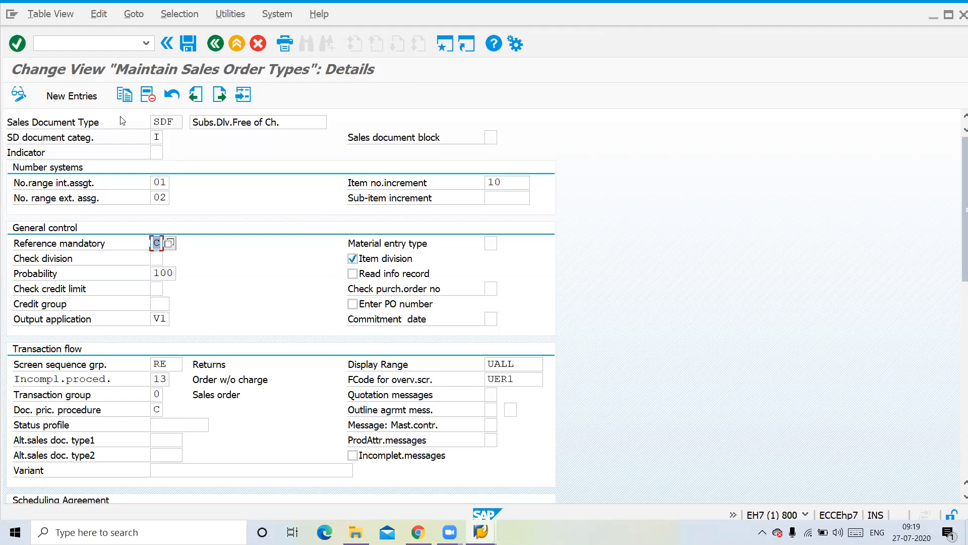
click(70, 41)
click(155, 243)
Step: Display the details of sales document type FD to compare its reference setting
click(227, 97)
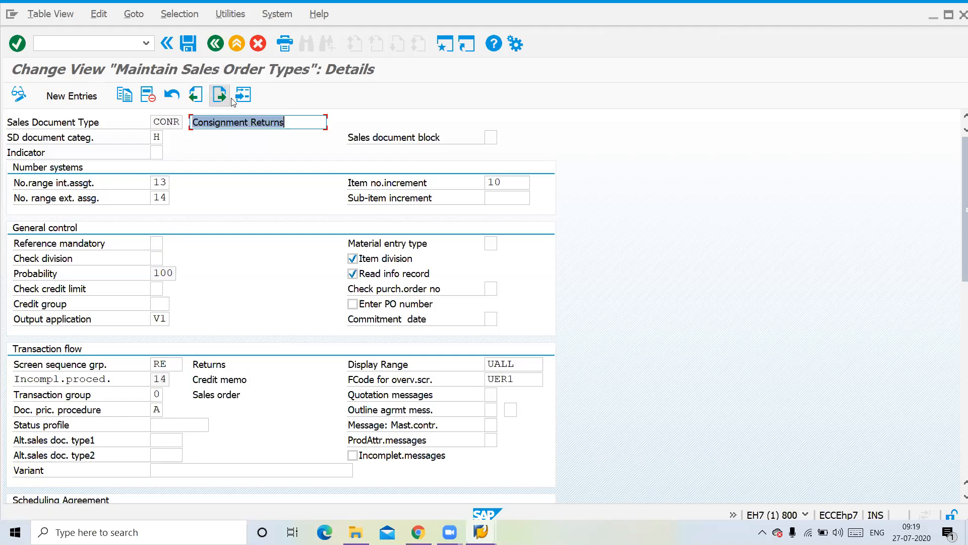
click(244, 100)
text(FD)
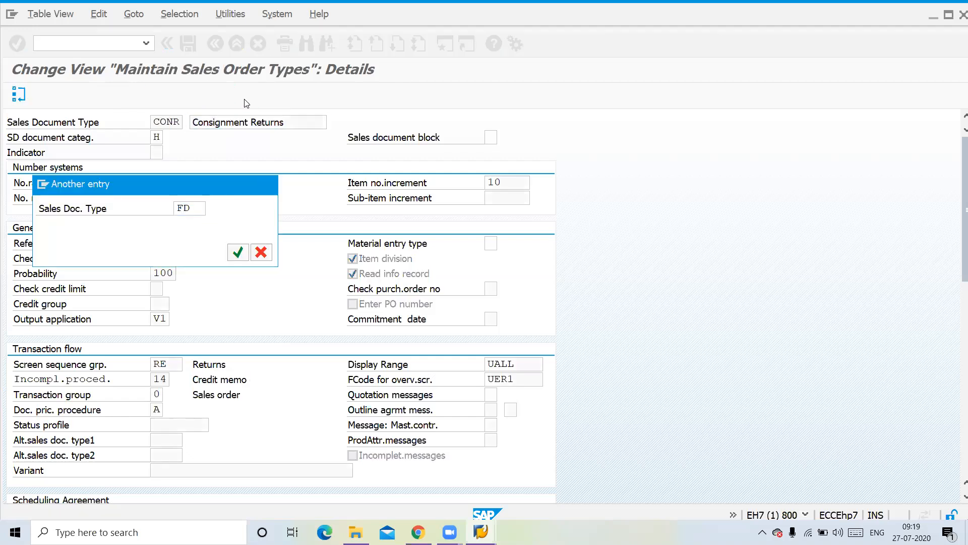
key(Return)
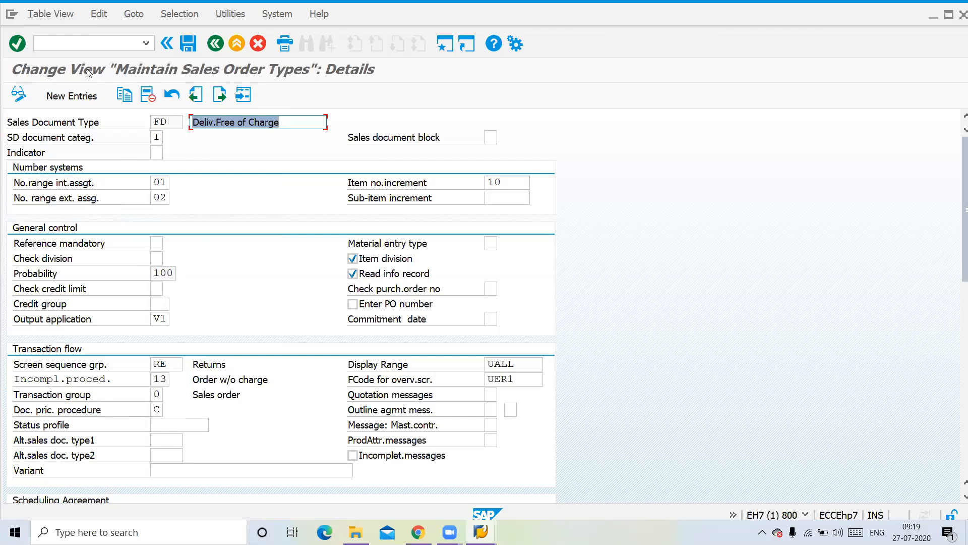
click(69, 44)
text(/NVA01)
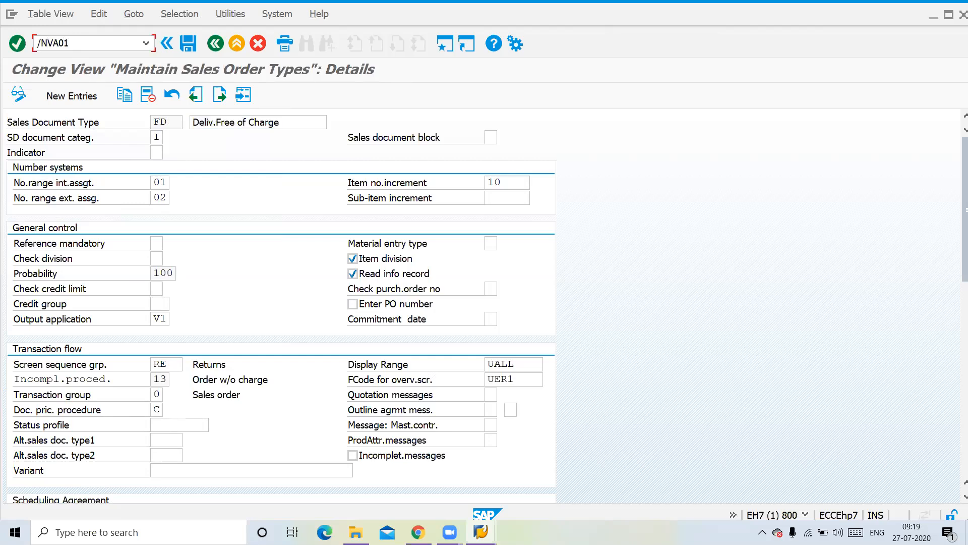
key(Return)
Step: Display the completed standard order with transaction VA03
click(68, 44)
text(/NVA03)
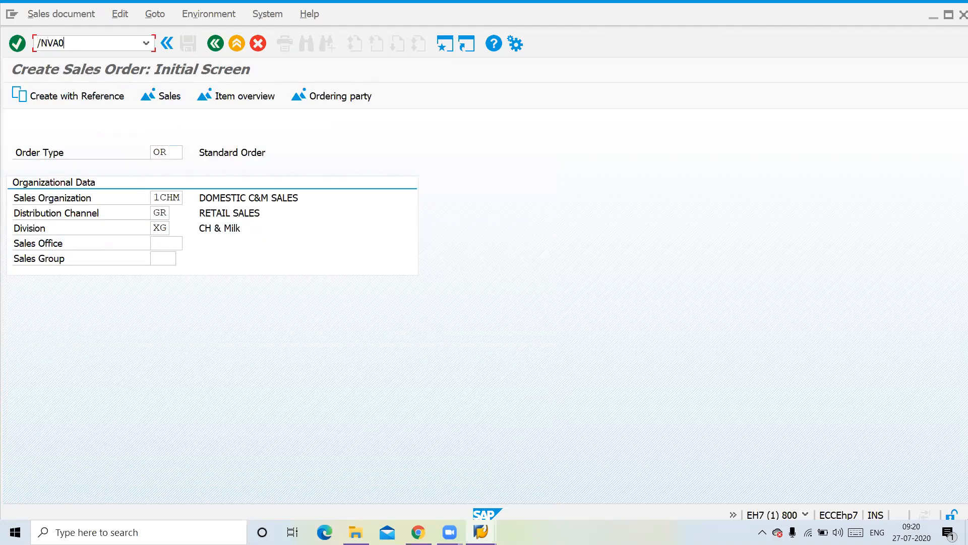
key(Return)
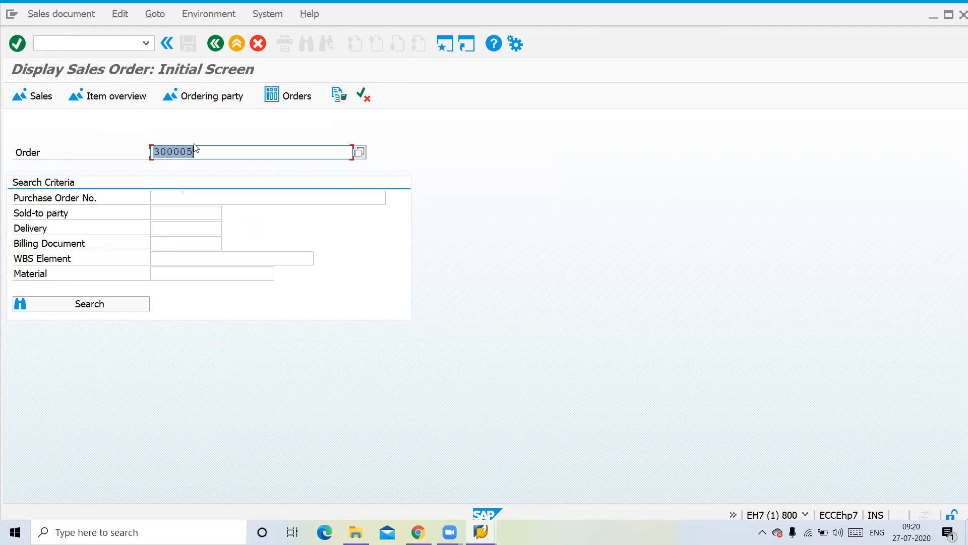
click(201, 148)
double_click(159, 148)
click(141, 151)
key(Return)
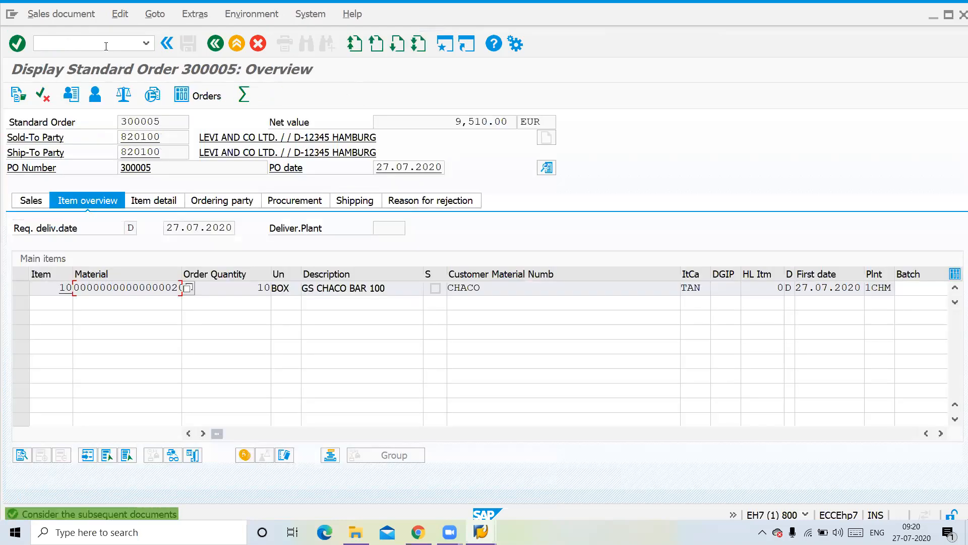
Step: Try twice to create an SDF order in transaction VA01 by copying the completed standard order as reference
text(/NVA01)
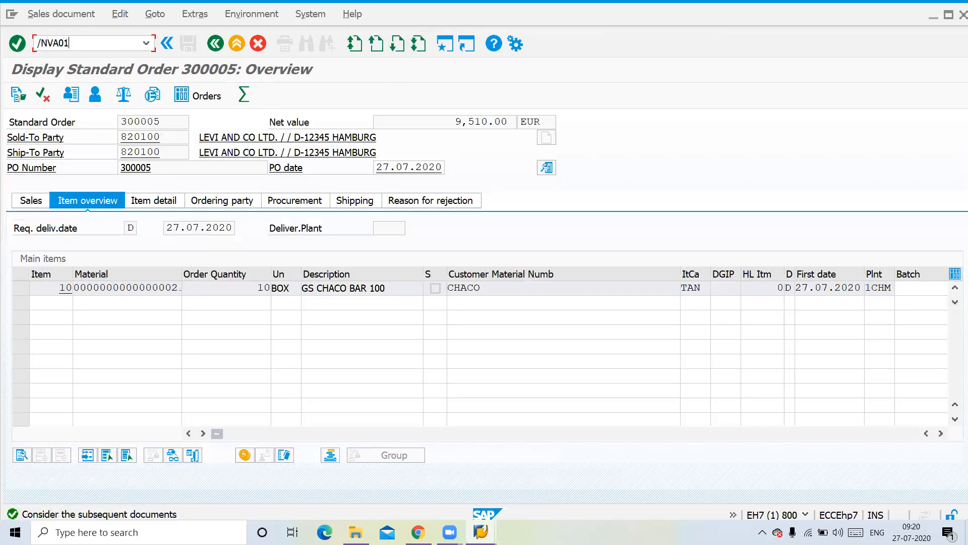
key(Return)
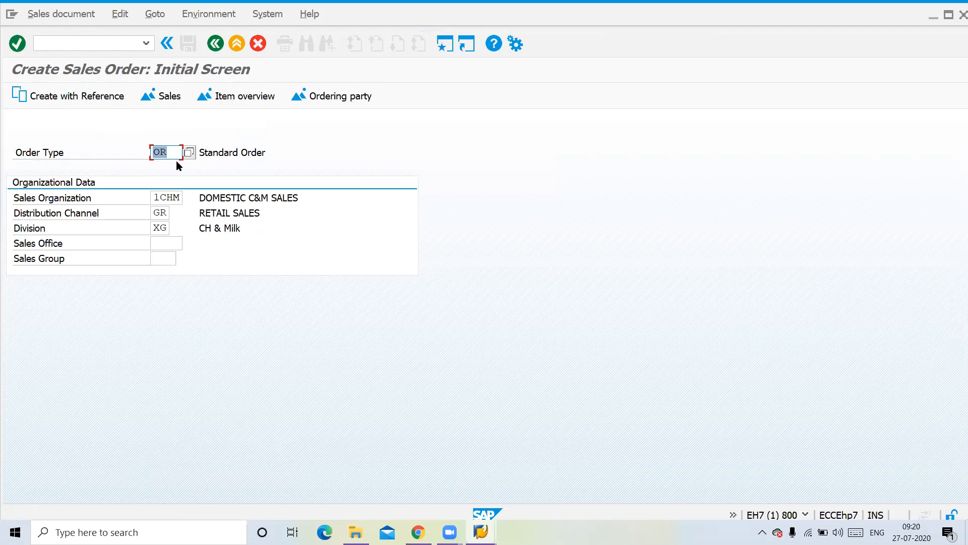
text(SD)
key(BackSpace)
text(DF)
key(F5)
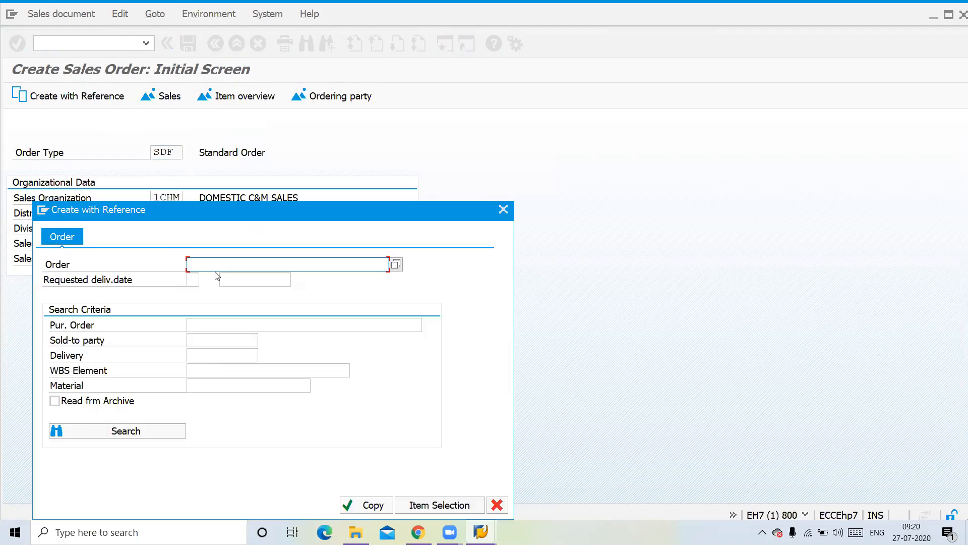
text(300005)
click(361, 505)
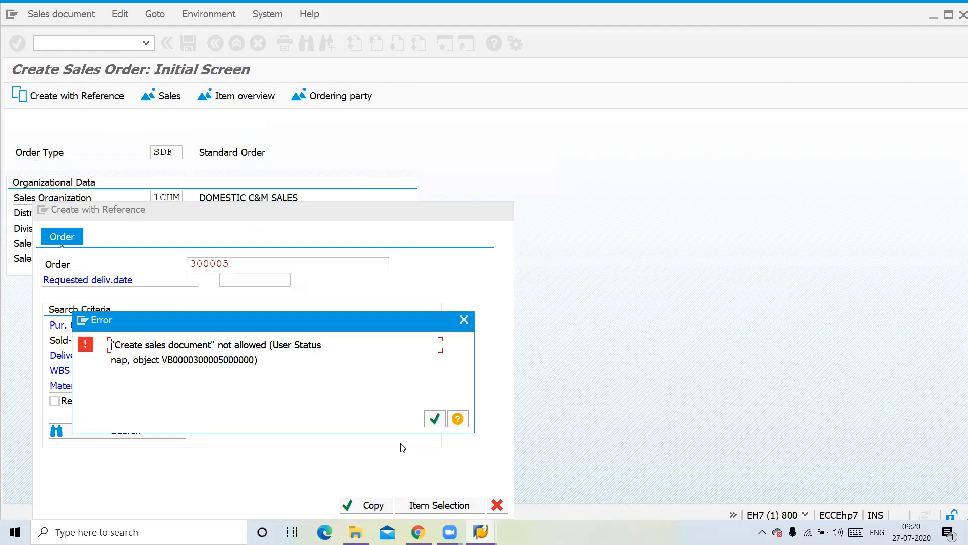
click(435, 420)
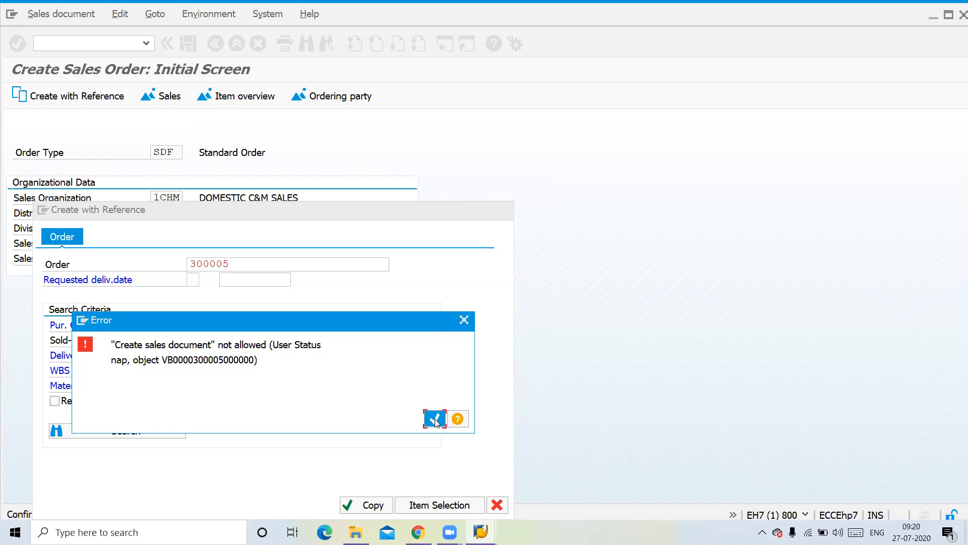
click(347, 504)
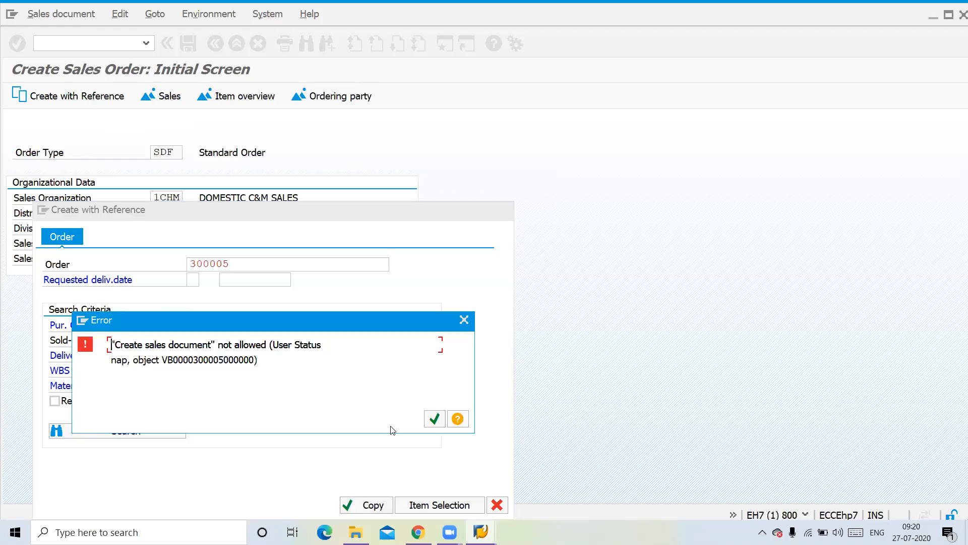
click(434, 419)
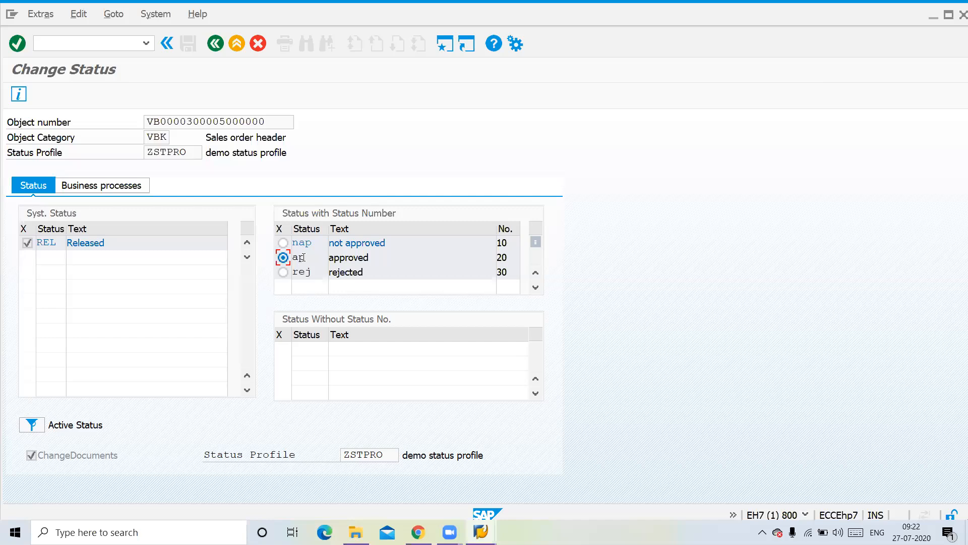
Step: Leave the status screen with the approved status selected and save the standard order
click(215, 47)
click(185, 45)
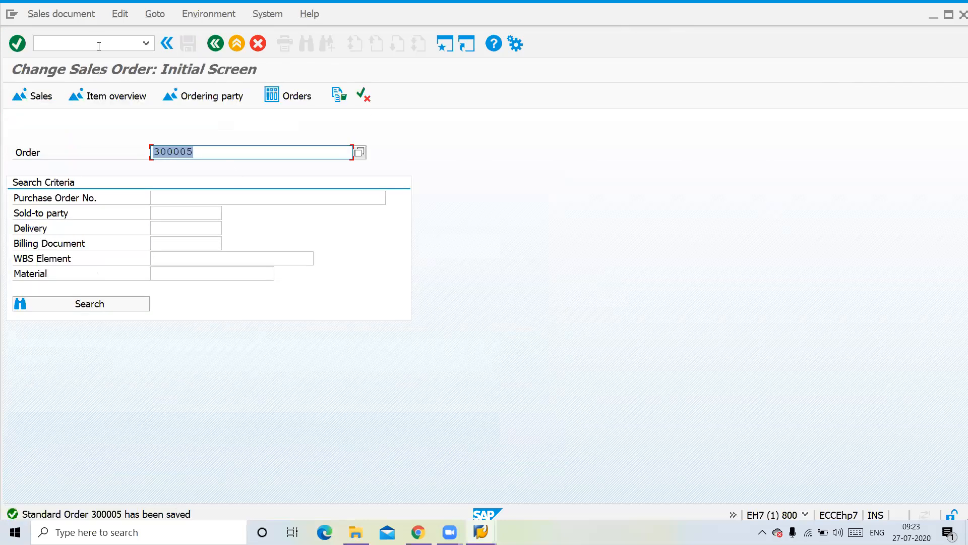
Step: Create an order of type SDF in transaction VA01 with reference to the approved standard order
click(95, 42)
text(/nva02)
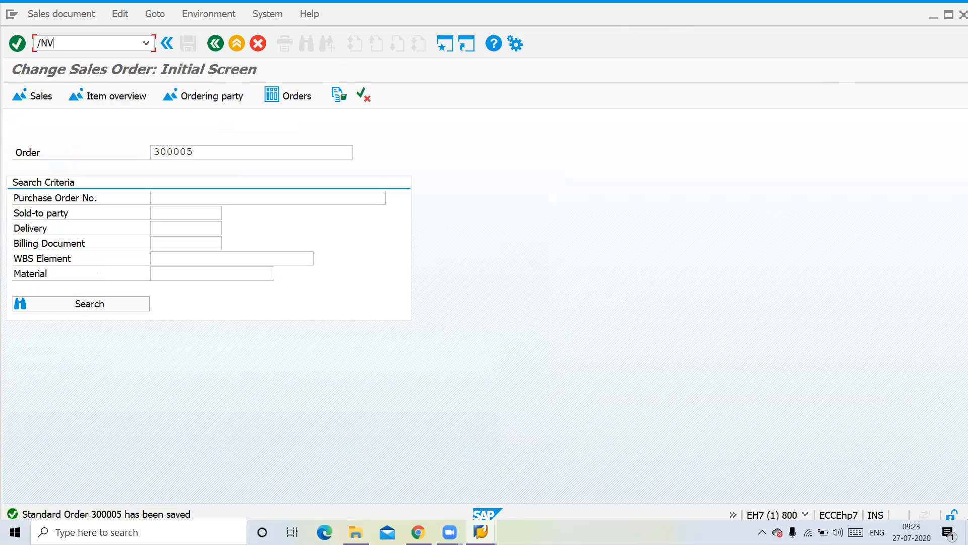
key(Return)
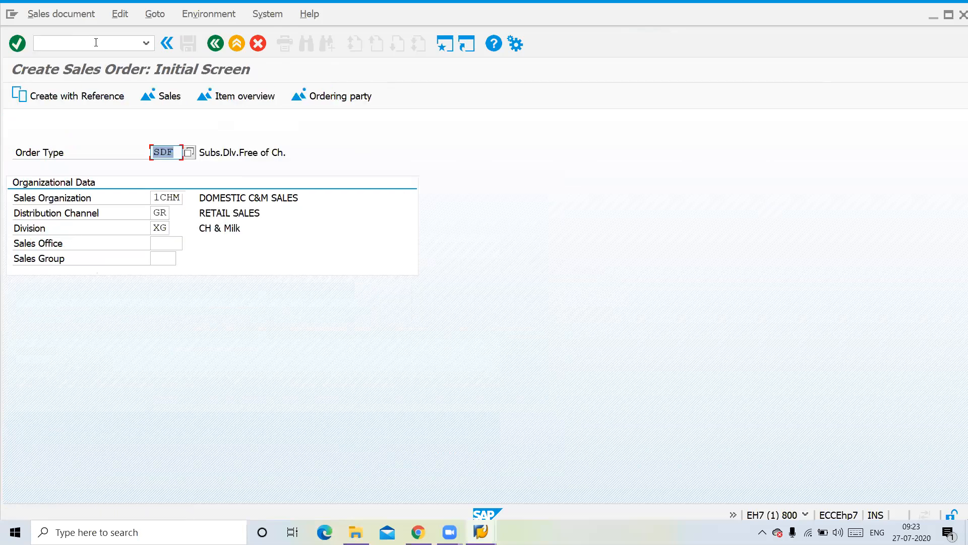
key(F8)
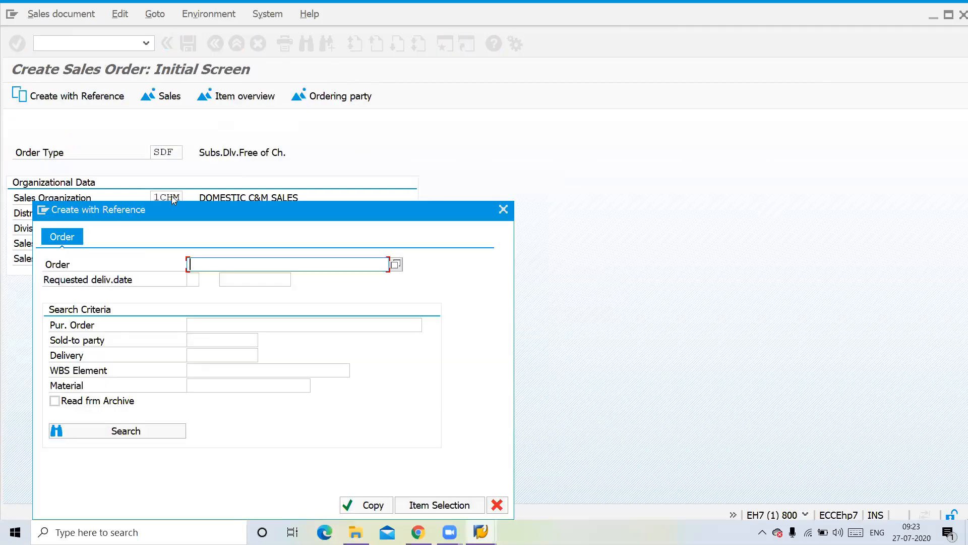
key(Down)
key(Down)
key(Return)
click(348, 504)
key(Return)
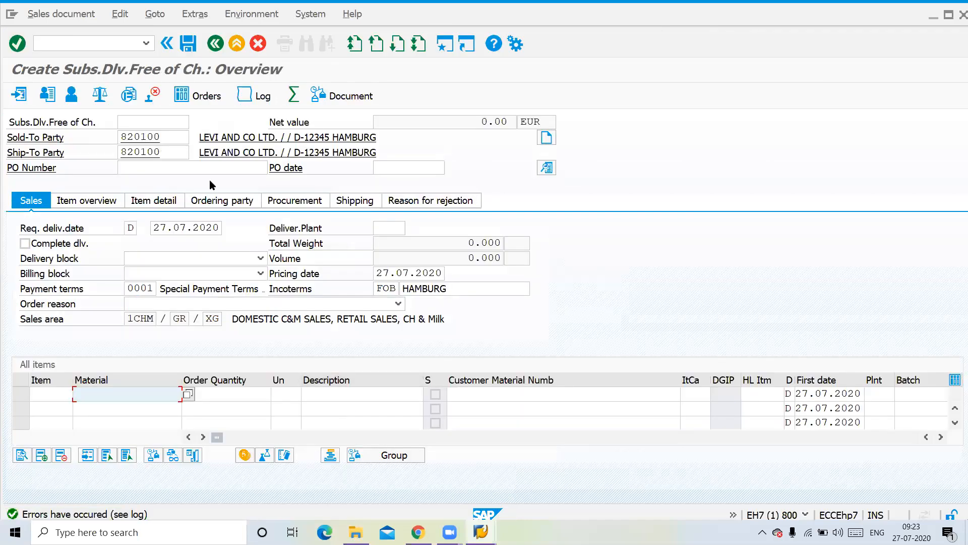
Step: Complete the missing header data from the incompletion log by setting the order reason to 102 Damaged in transit
click(119, 14)
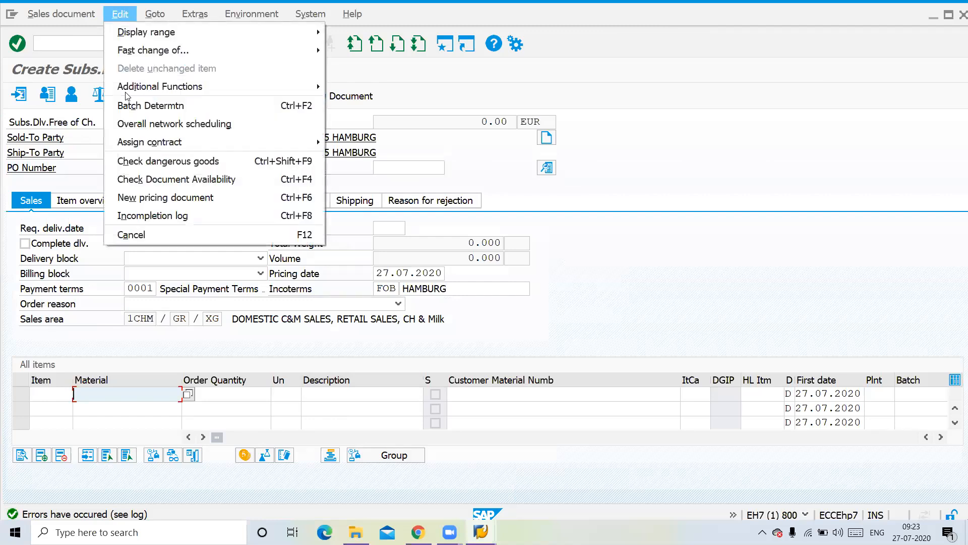
click(162, 215)
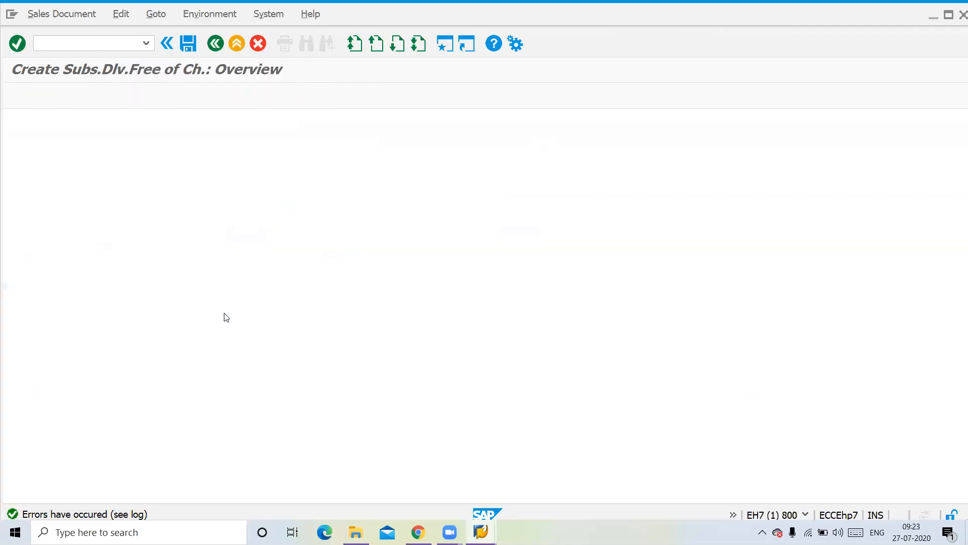
double_click(146, 207)
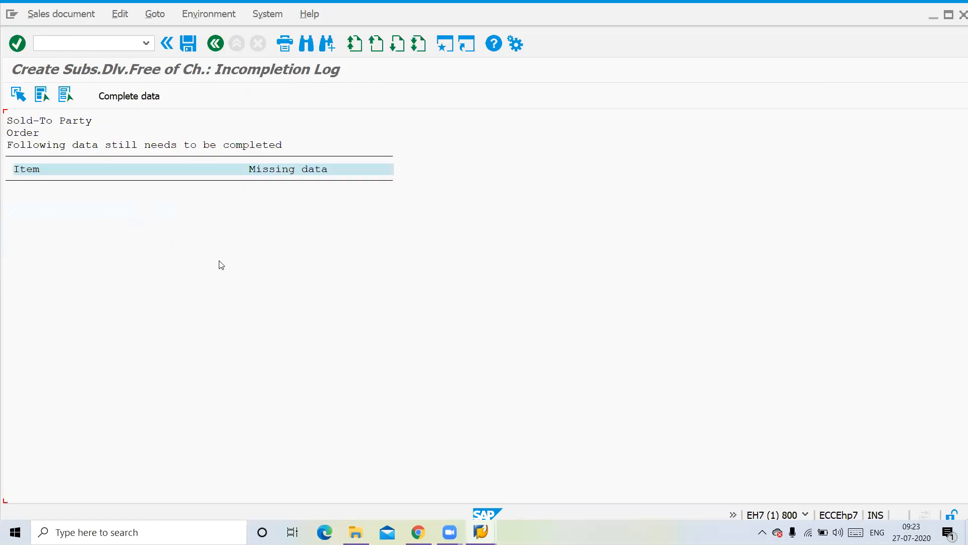
click(130, 102)
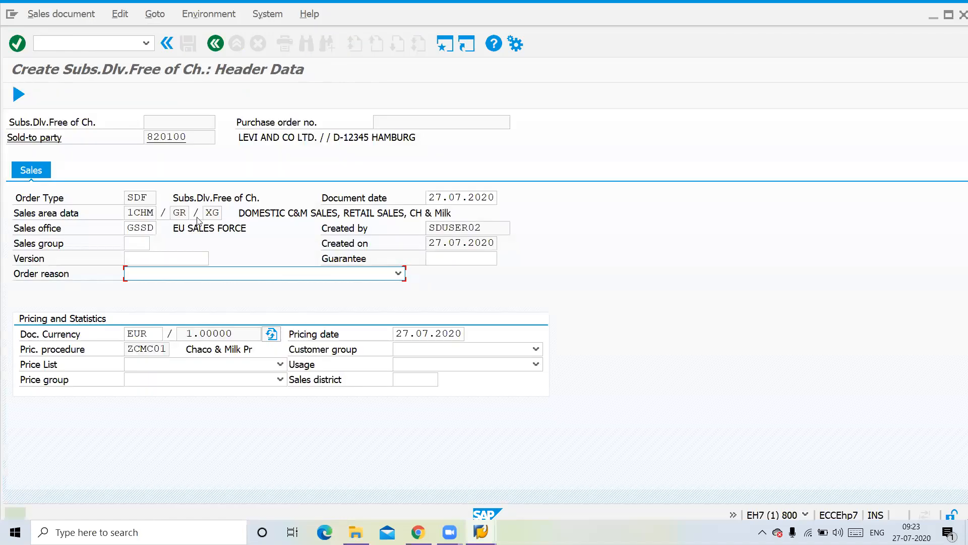
click(294, 278)
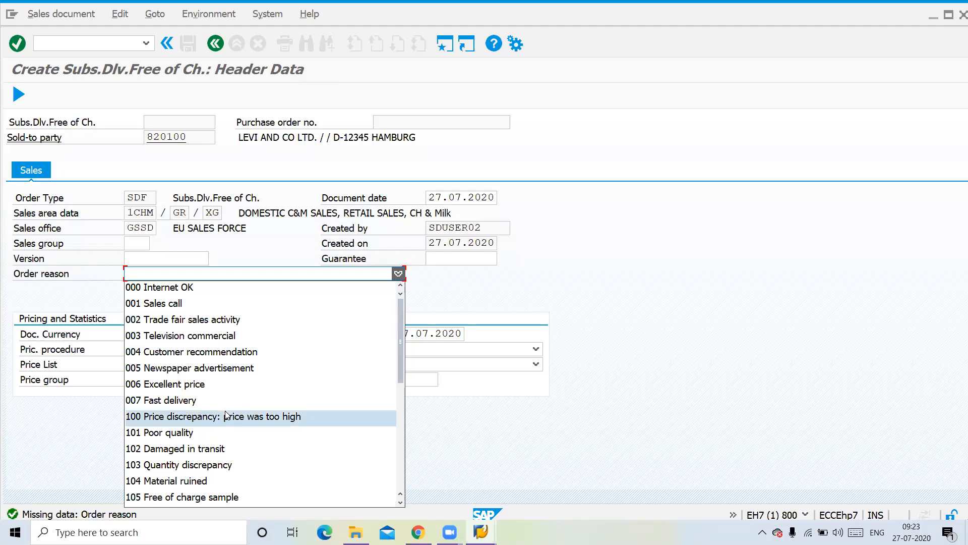
click(215, 449)
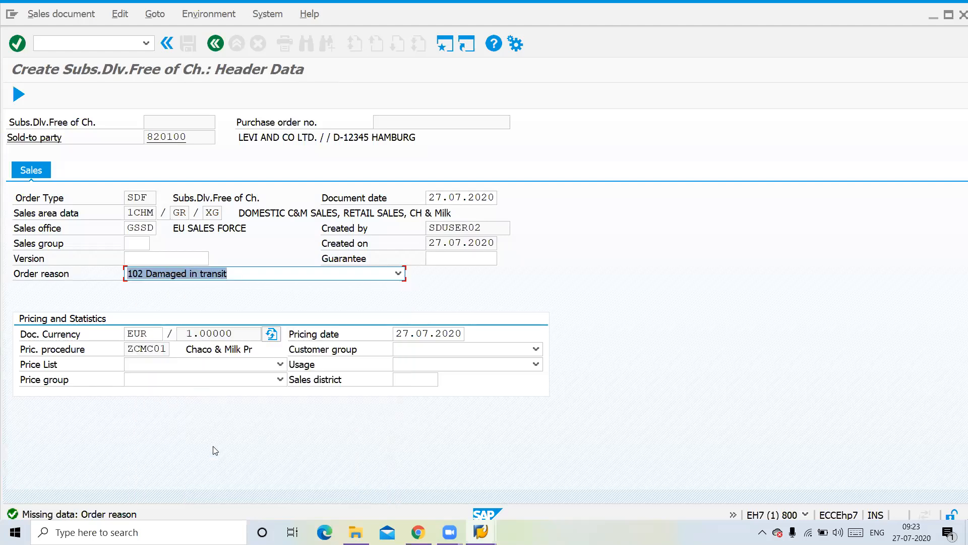
click(216, 43)
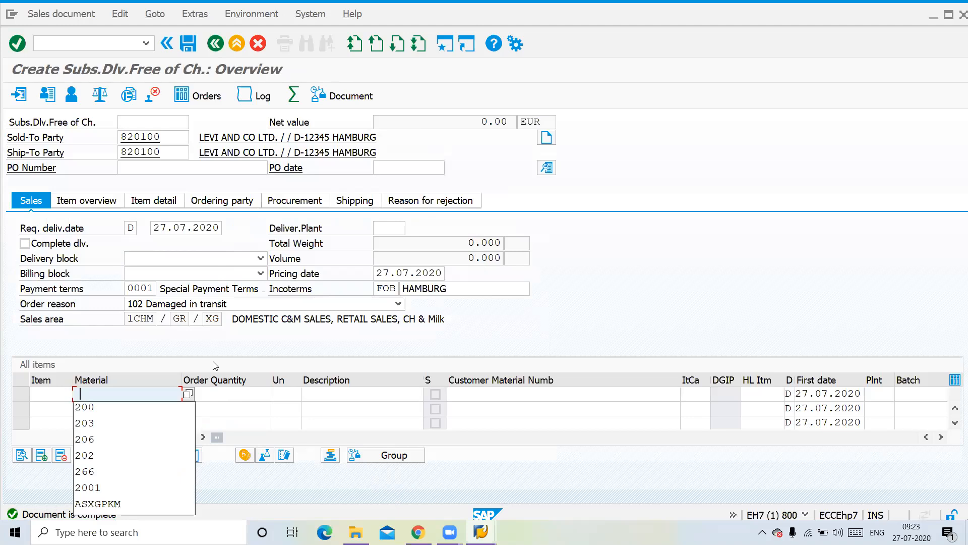
Step: Add an item to the SDF order for material 200 with an order quantity of 20
key(Down)
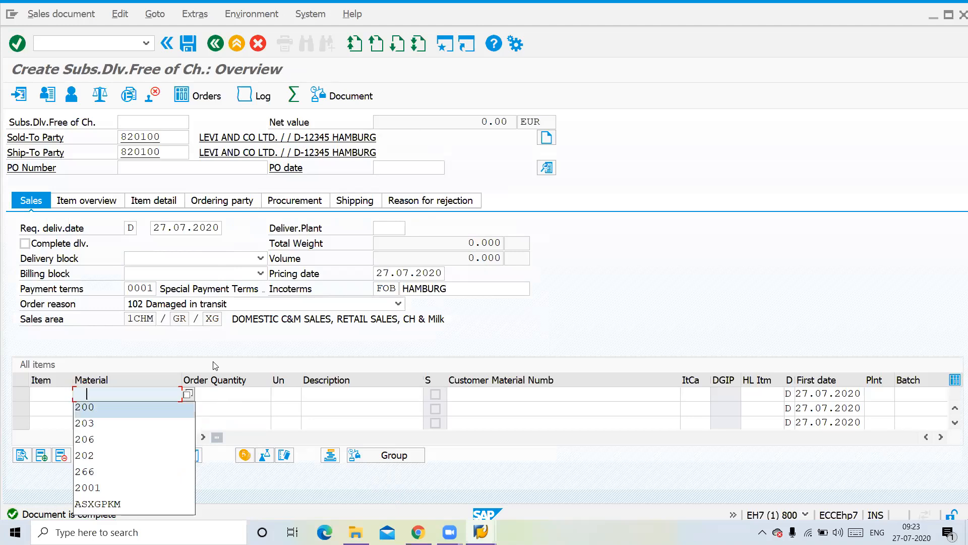
key(Return)
key(Tab)
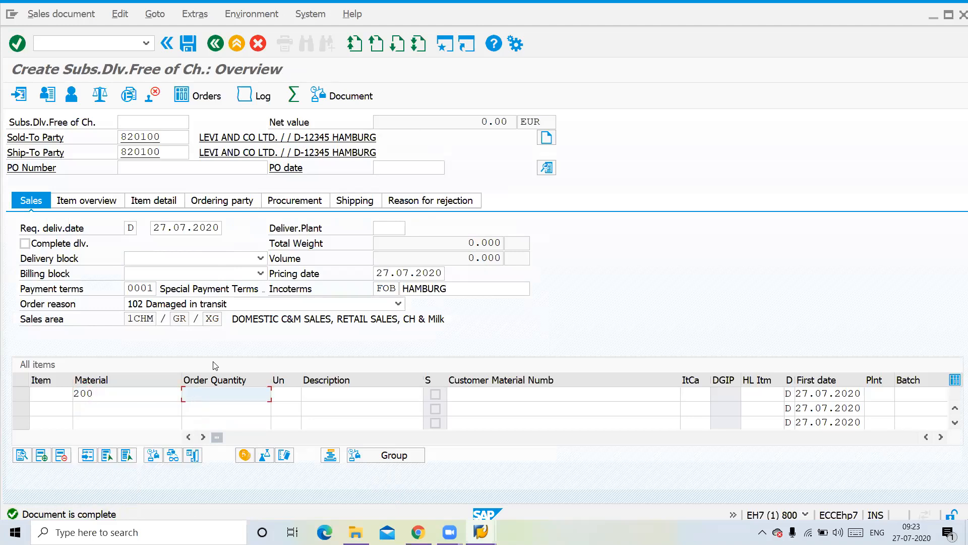
text(20)
key(Return)
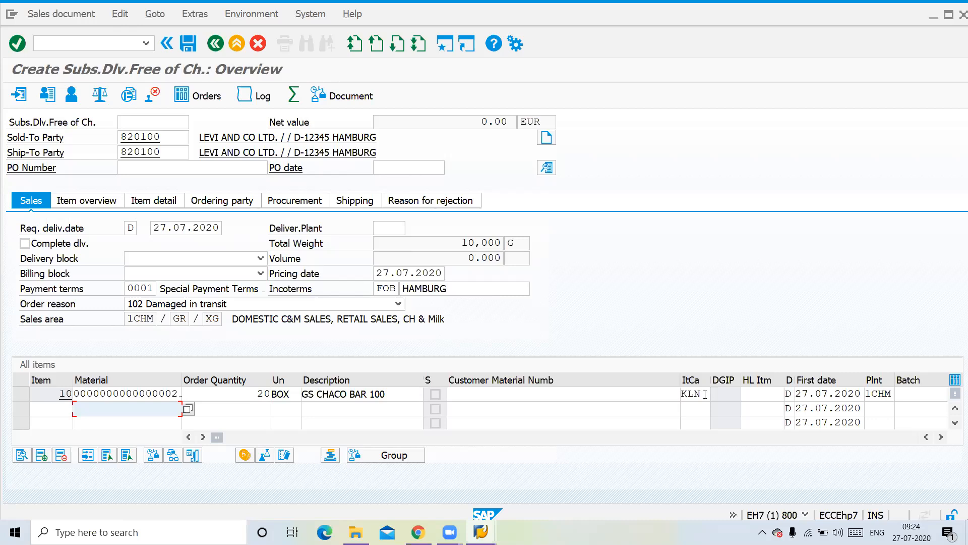
Step: Check the item category of item 10 and run the incompletion log for the SDF order
click(685, 394)
double_click(685, 394)
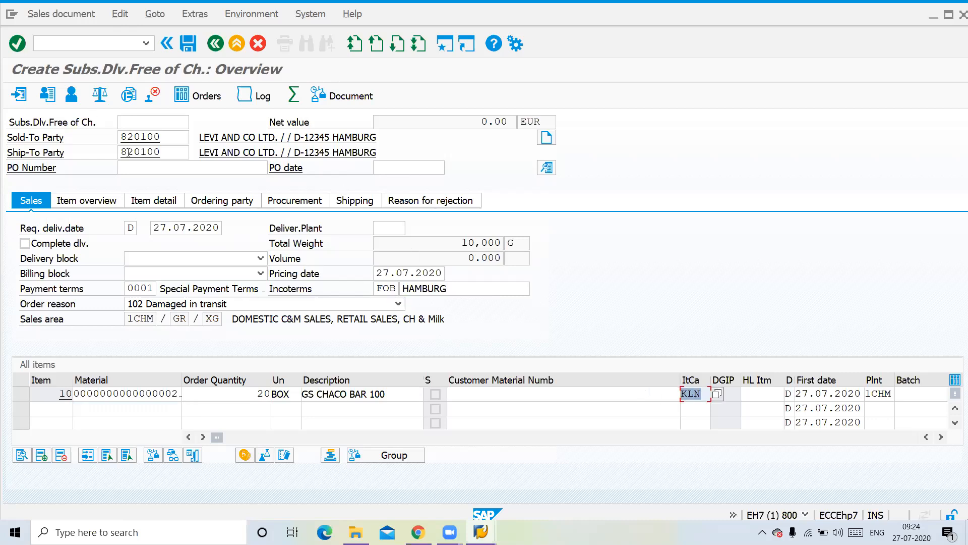
click(120, 13)
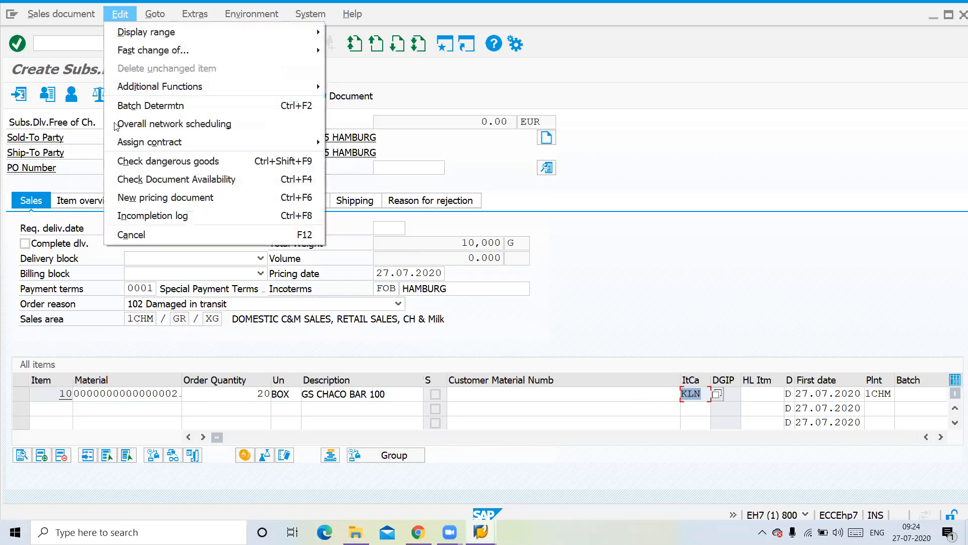
click(131, 221)
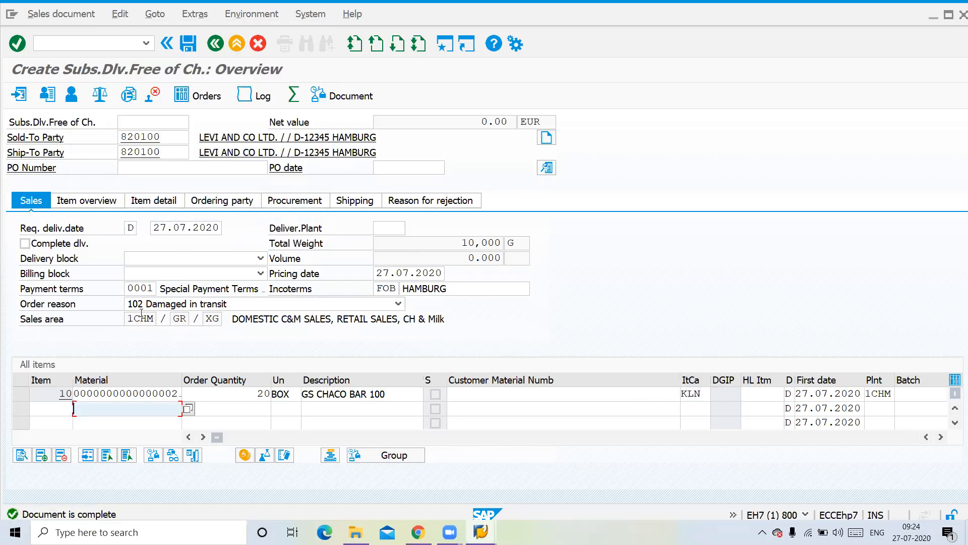
Step: Save the SDF order by trying to deliver it directly, and leave the delivery log
click(232, 395)
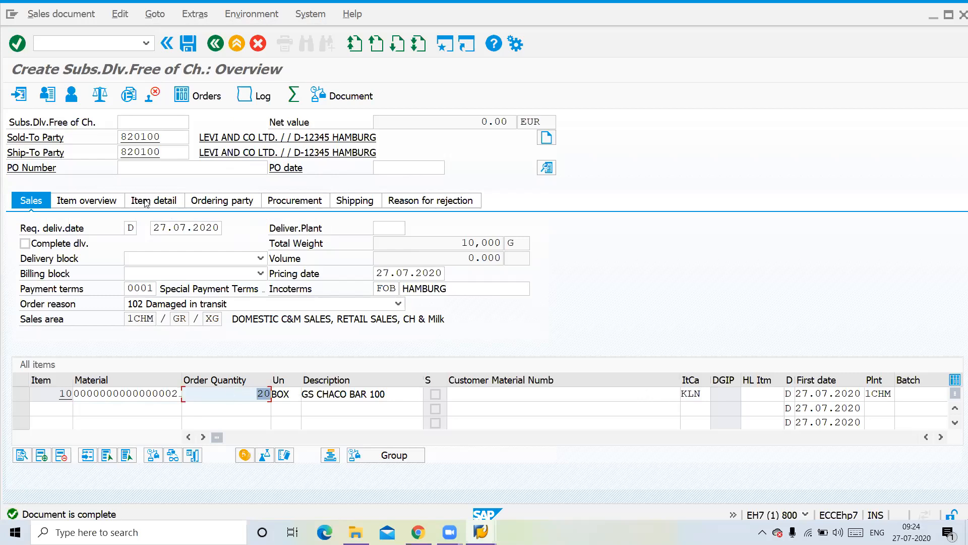
click(64, 14)
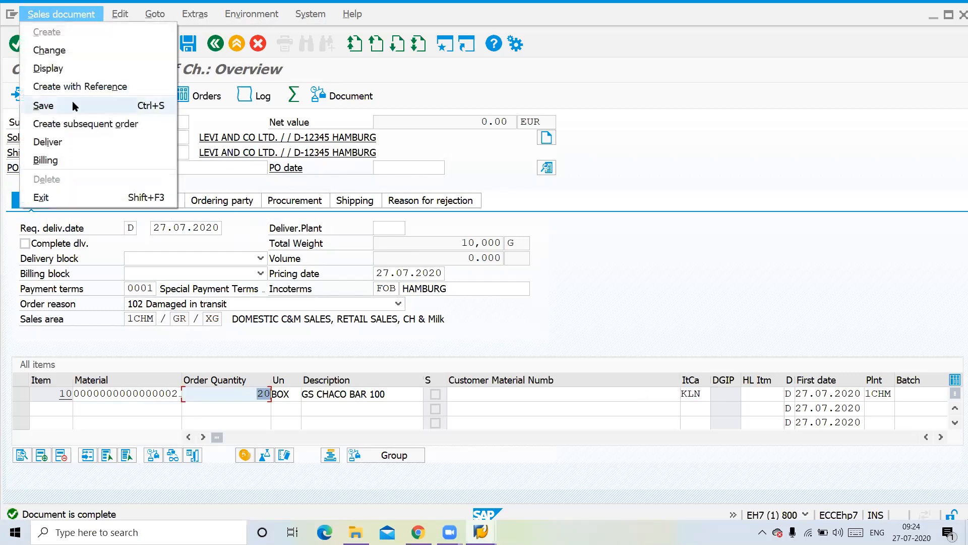
click(71, 140)
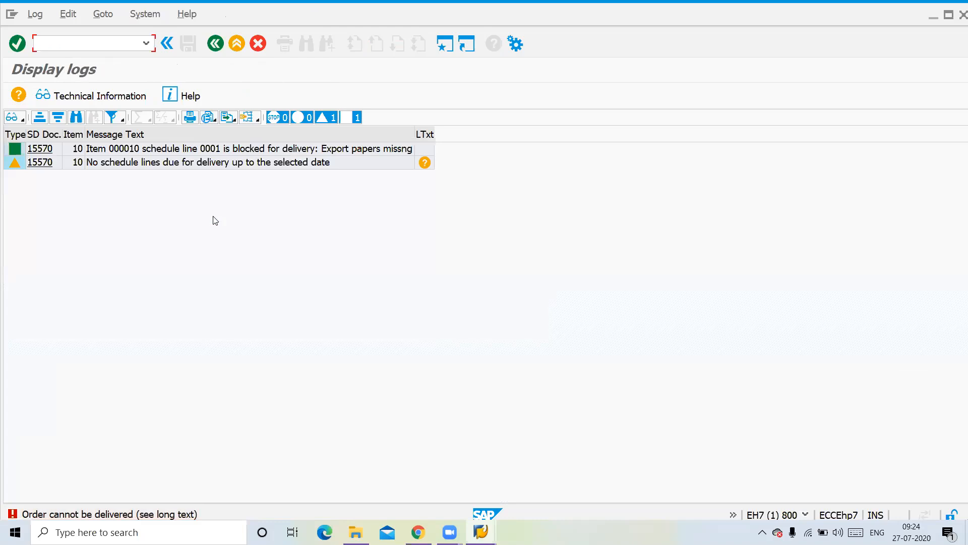
click(216, 43)
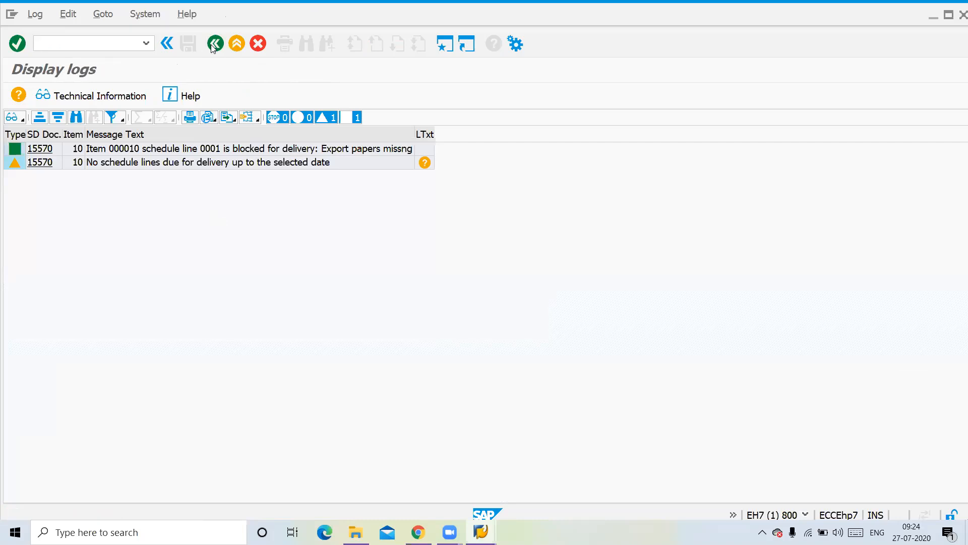
Step: Reopen the SDF order in transaction VA02 and clear the delivery block on item 10's schedule line
click(116, 42)
text(/NVA02)
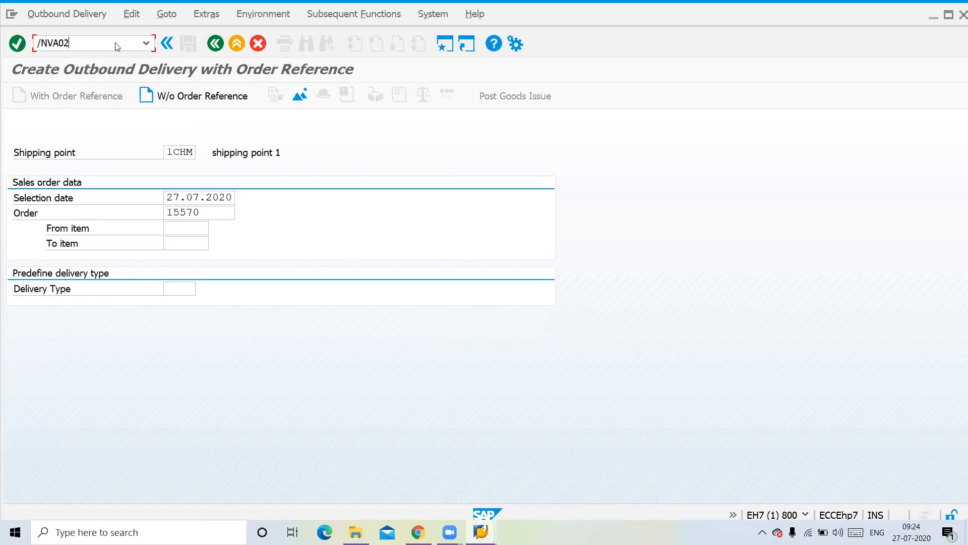
key(Return)
key(Return)
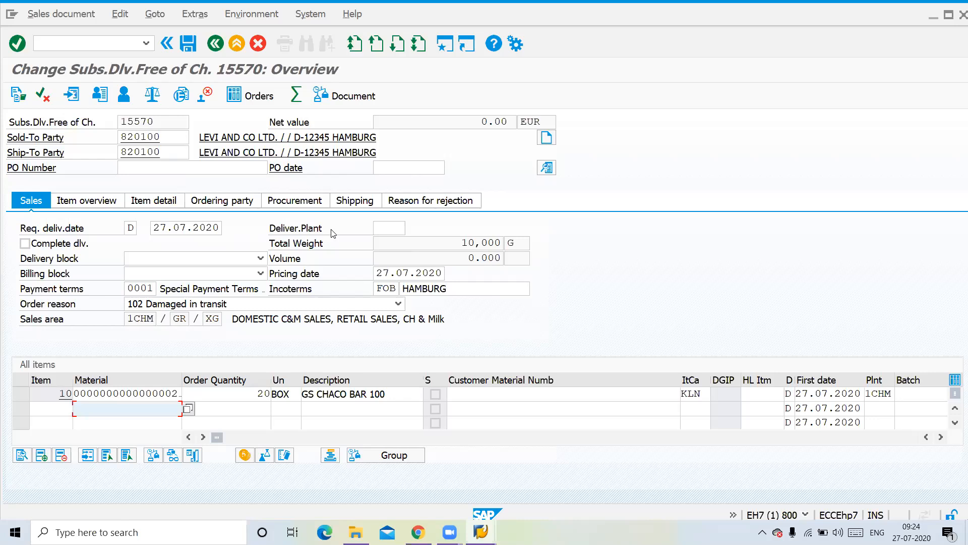
double_click(471, 400)
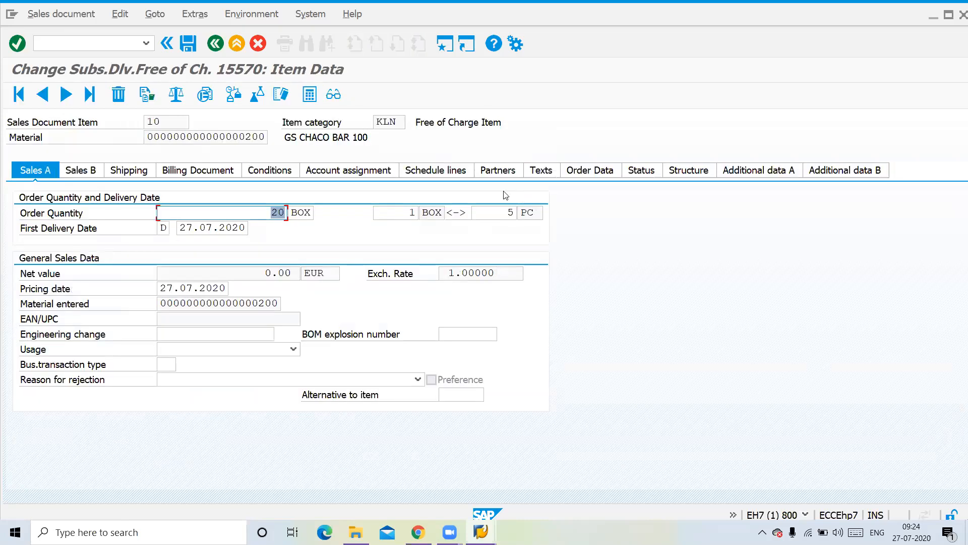
click(450, 174)
click(527, 273)
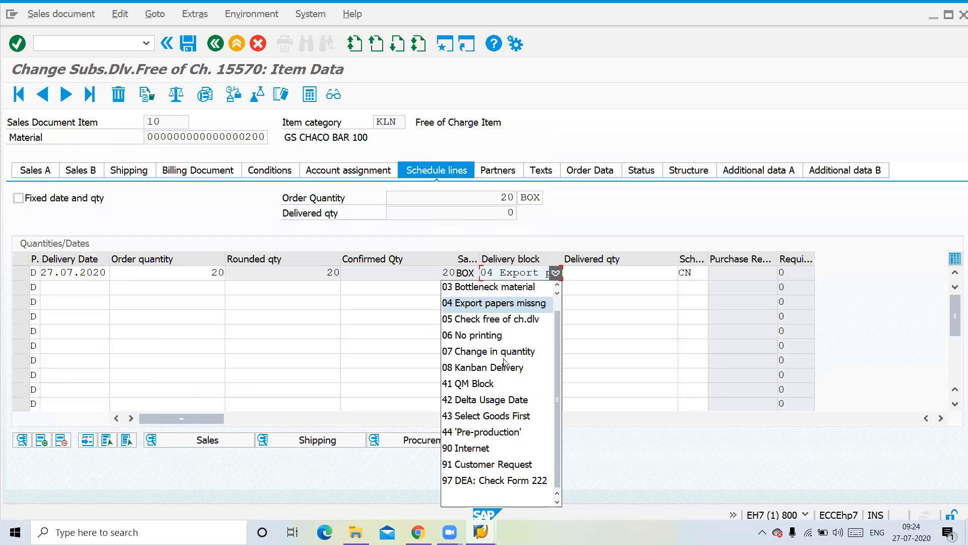
click(488, 493)
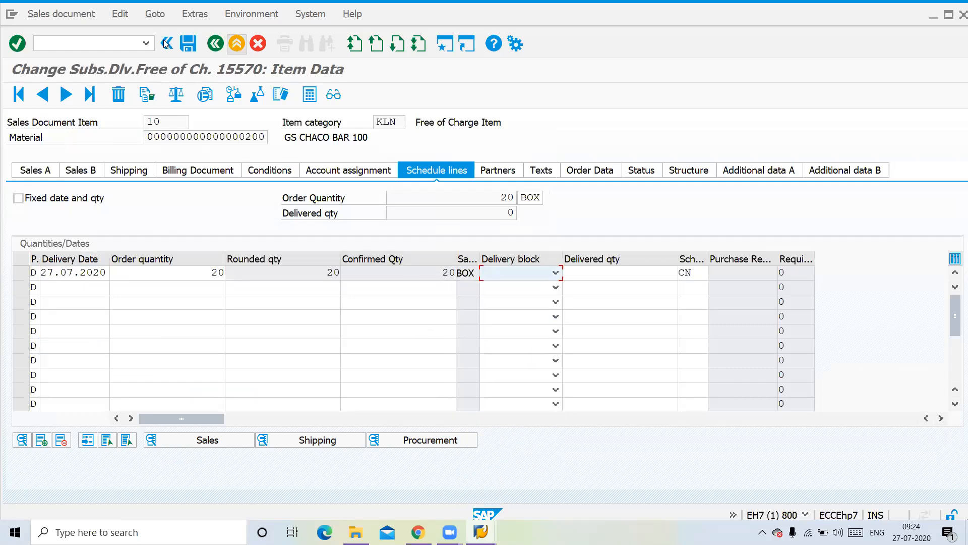
Step: Create the outbound delivery from the SDF order with a picked quantity of 20 and post the goods issue
click(72, 14)
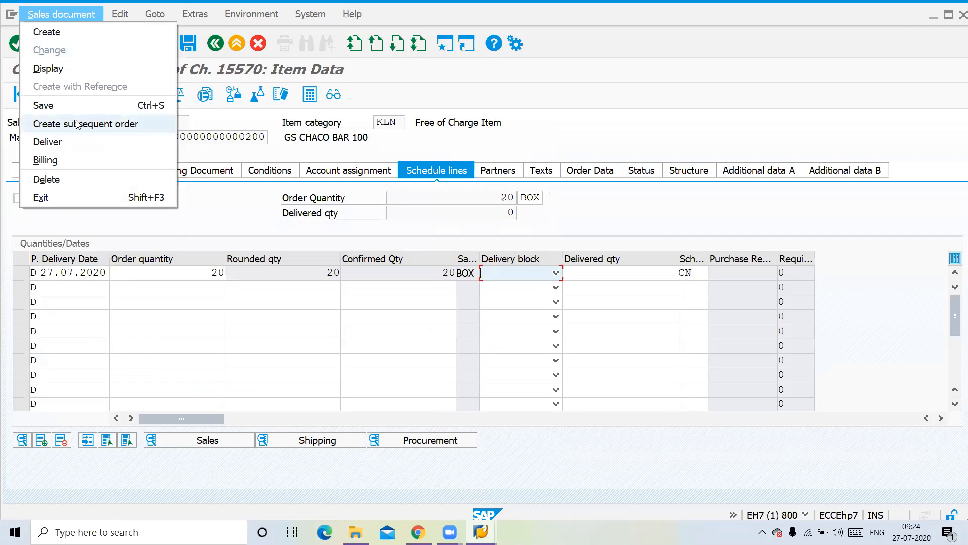
click(78, 141)
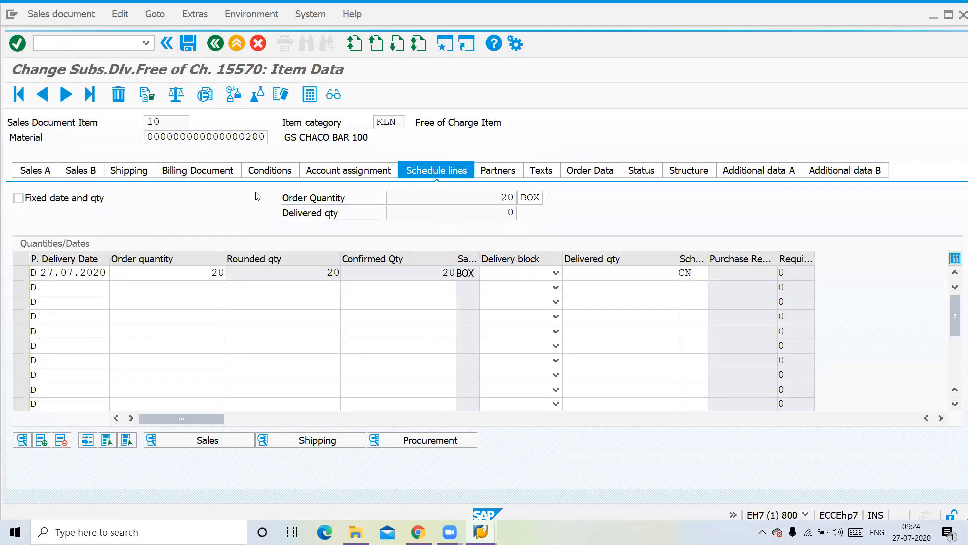
click(403, 273)
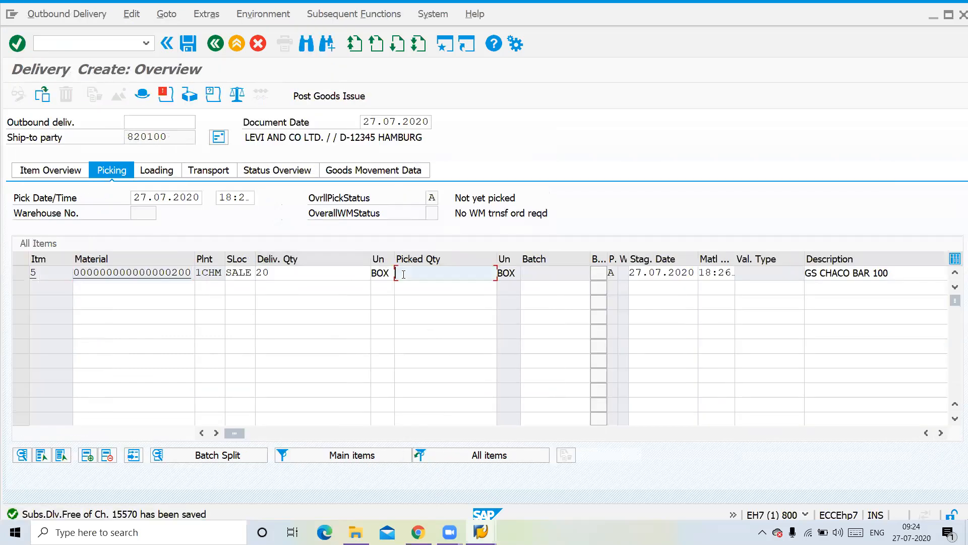
text(20)
key(Return)
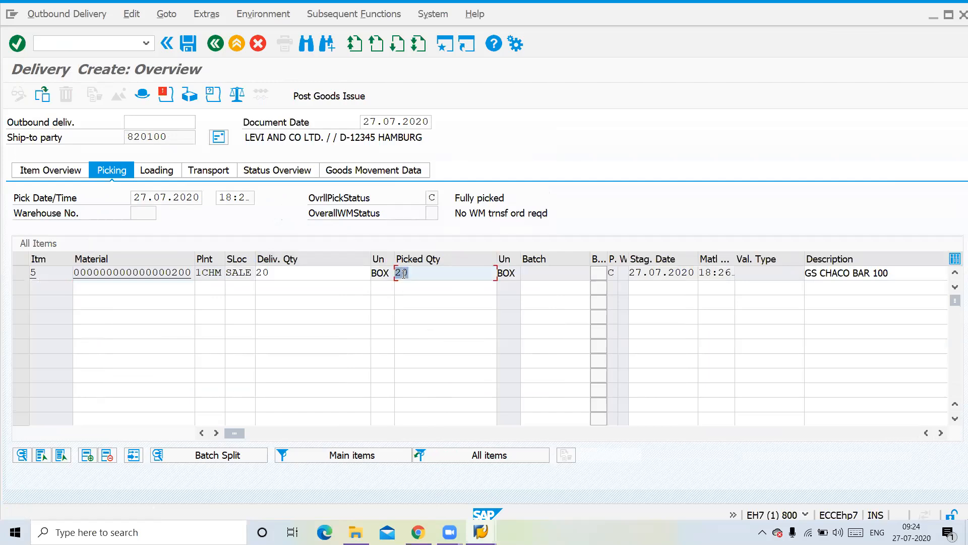
click(328, 97)
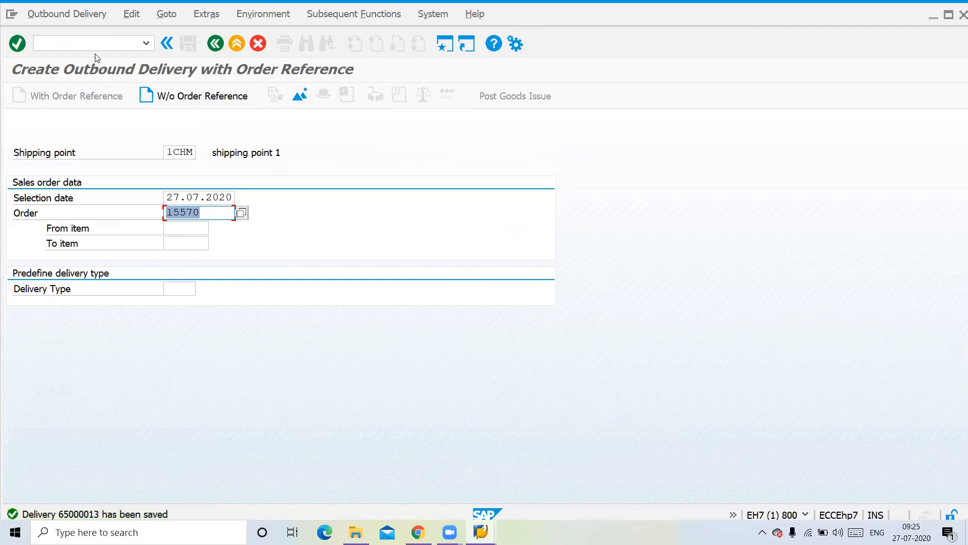
Step: Open the saved delivery in transaction VL02N and inspect the movement type in its goods movement data
click(86, 43)
text(/NVL02N)
key(Return)
key(Return)
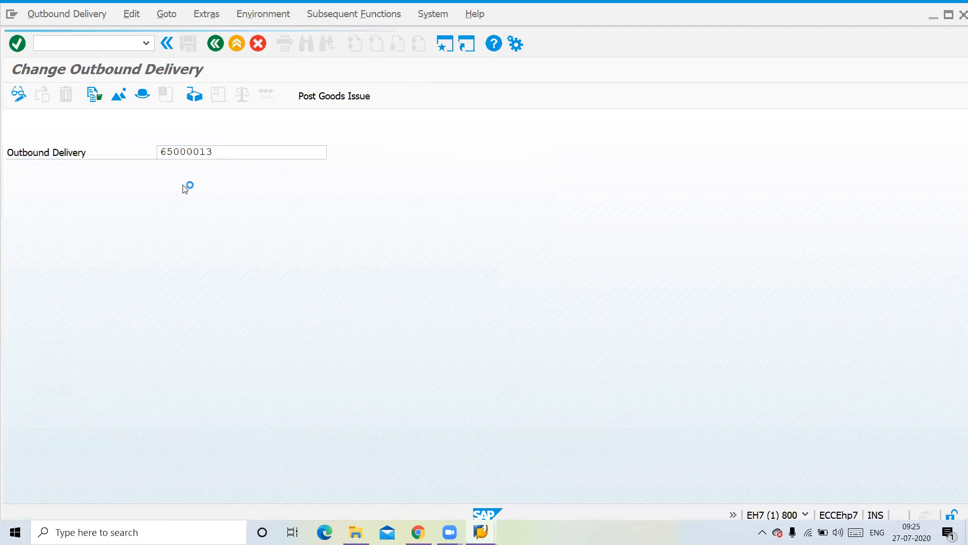
click(358, 173)
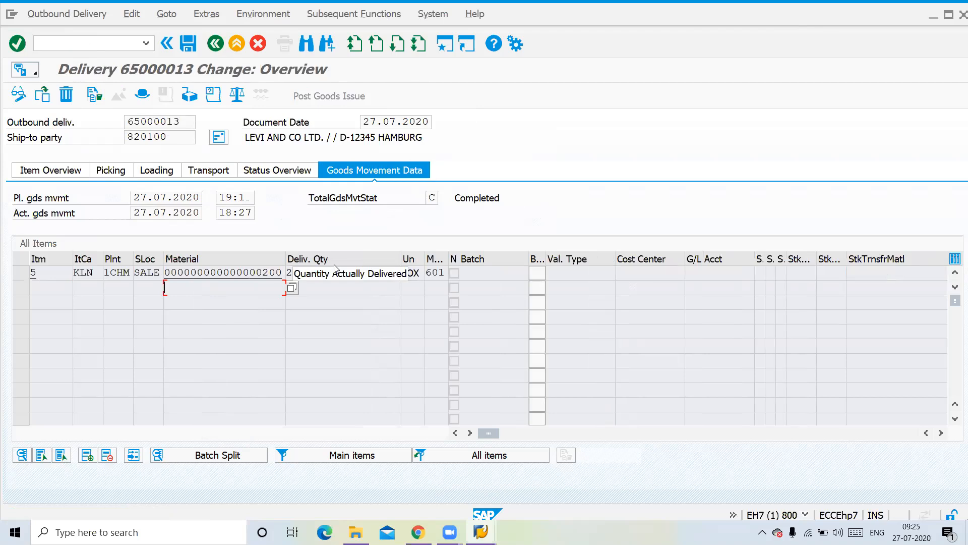
drag(428, 273, 457, 273)
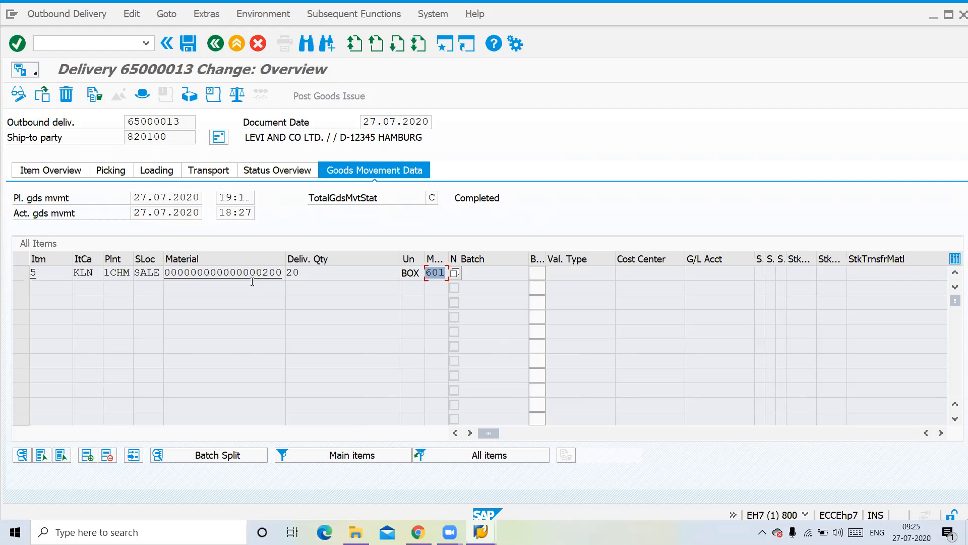
Step: Start a new order of type OR in transaction VA01 for LEVI AND CO LTD. as sold-to and ship-to party
click(86, 43)
text(/NVA01)
key(Return)
text(OR)
key(Return)
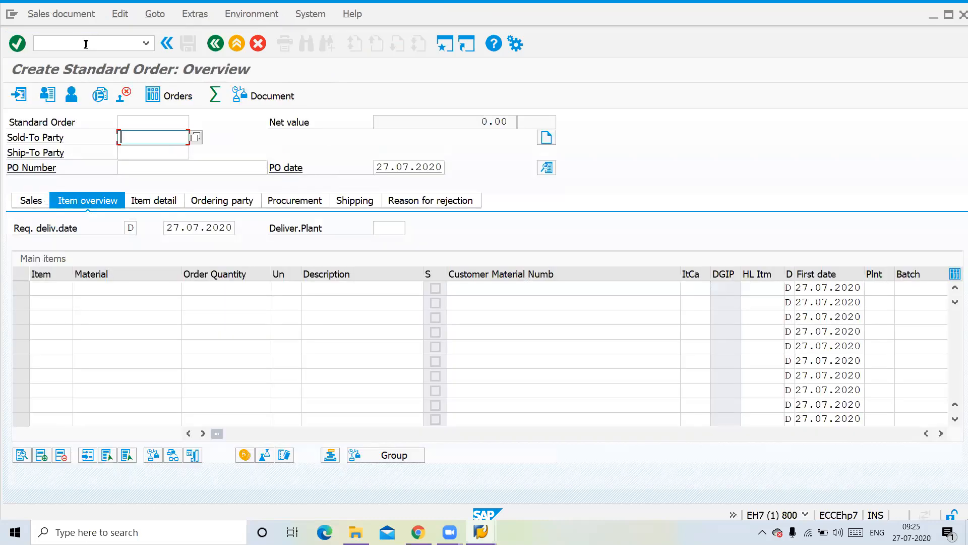
key(Down)
key(Return)
key(Return)
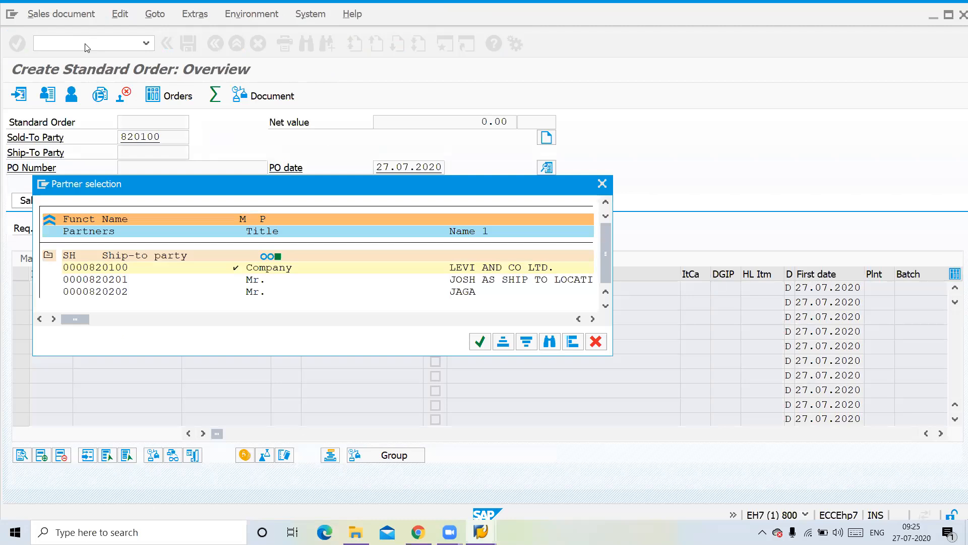
key(Return)
Step: Add an item to the standard order for material 200 with an order quantity of 50
key(Down)
key(Down)
key(Return)
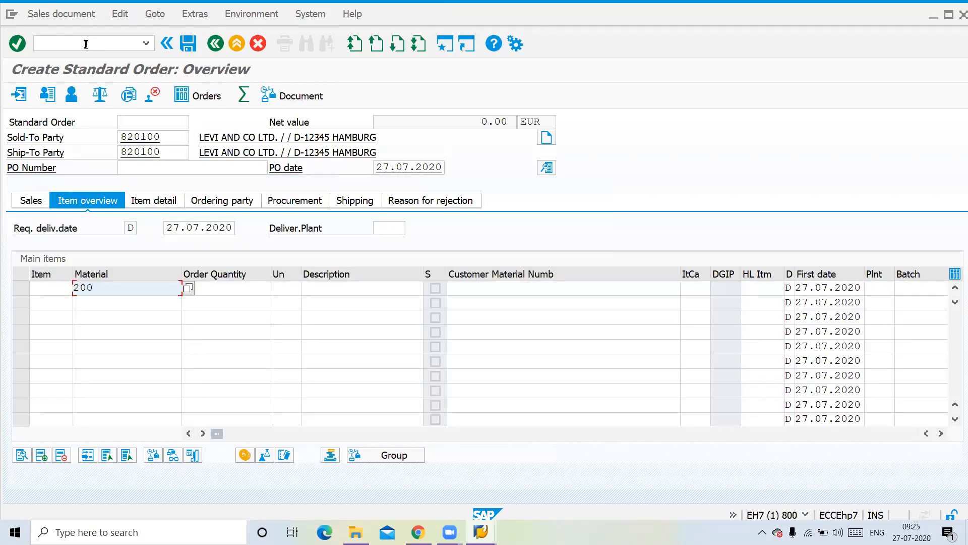
key(Tab)
text(50)
key(Return)
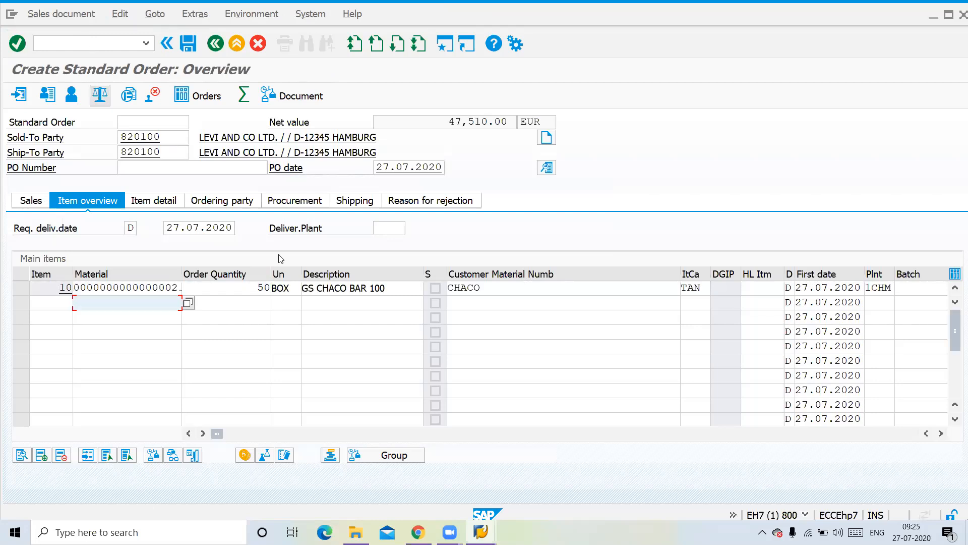
Step: Clear the delivery block on the schedule line of the standard order's item 10
double_click(361, 286)
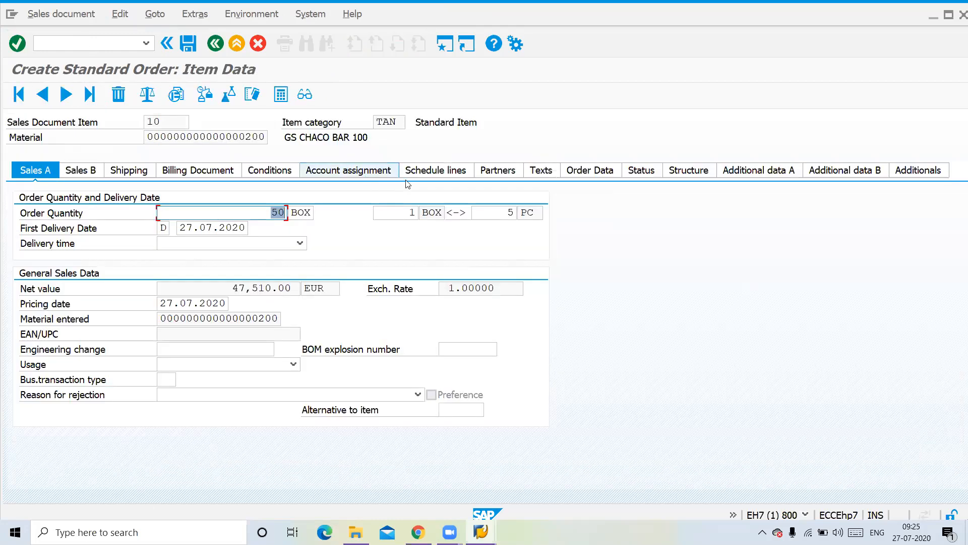
click(433, 171)
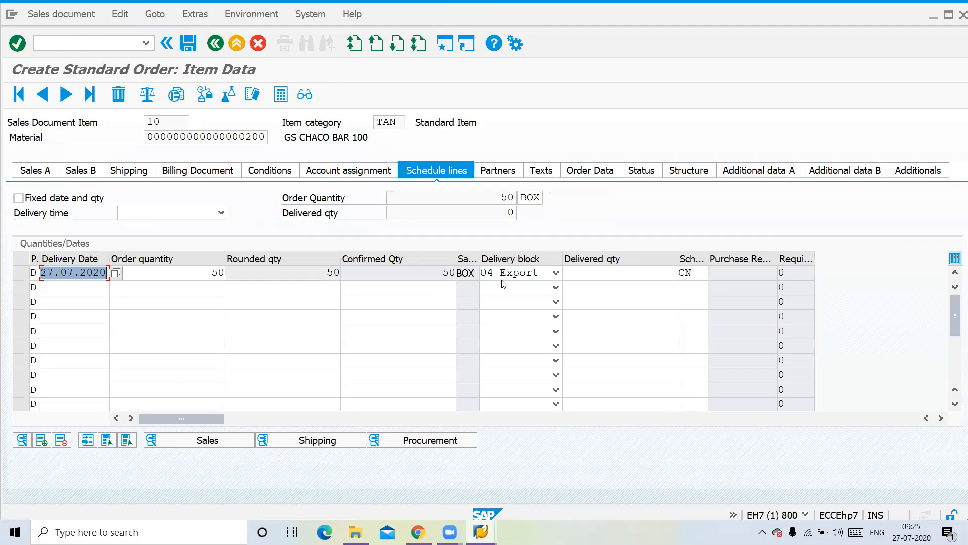
click(555, 273)
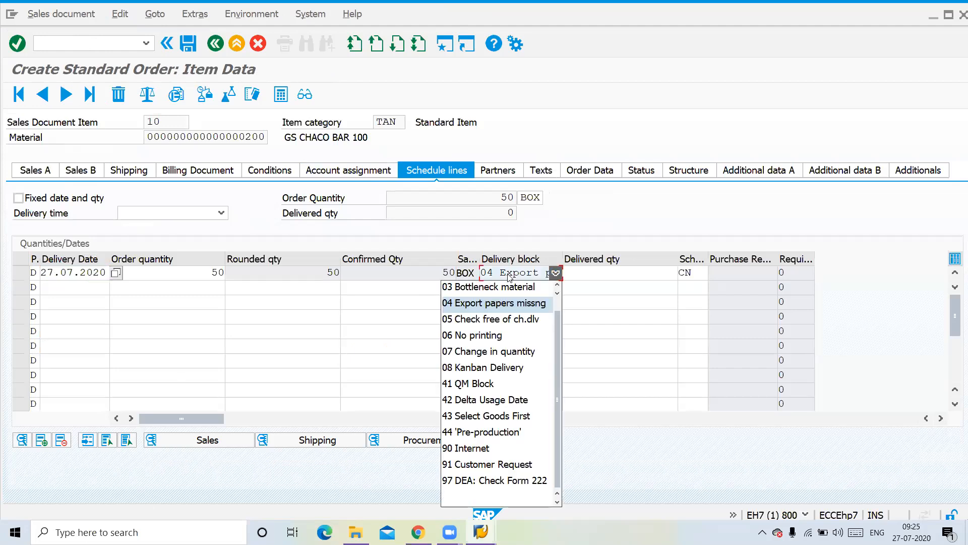
click(481, 497)
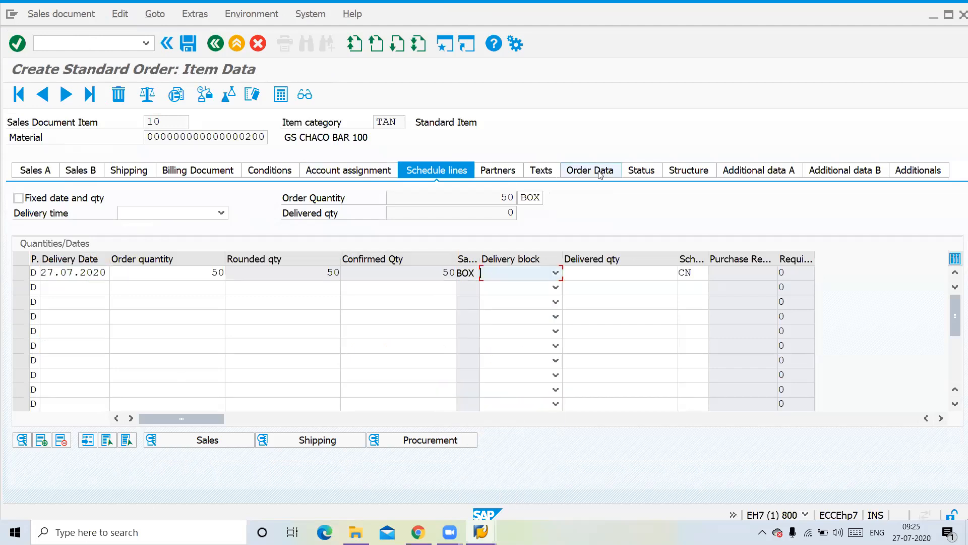
Step: Inspect the status of item 10 and the options for changing its system status
click(640, 171)
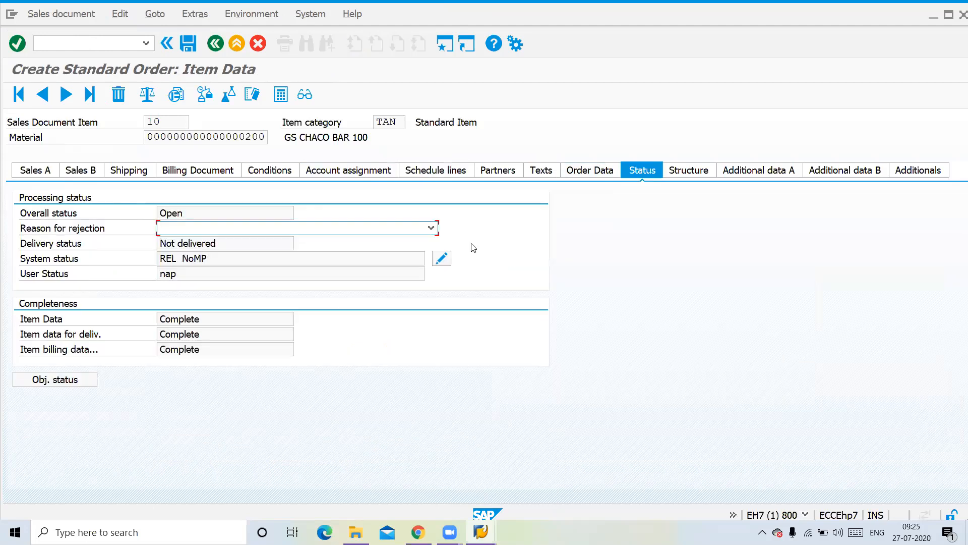
click(448, 259)
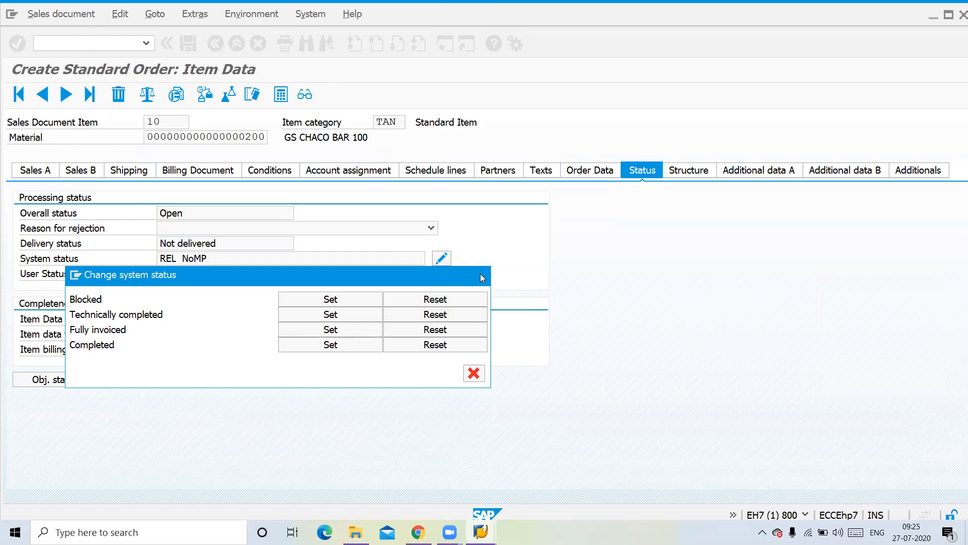
click(480, 275)
Step: Set the user status of the standard order's header to approved (ap) and save the order
click(216, 44)
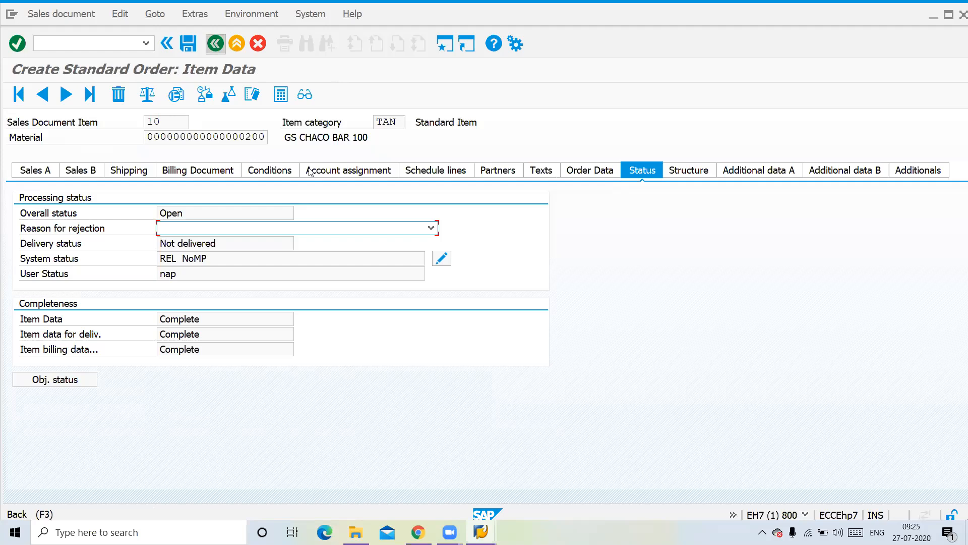
click(546, 168)
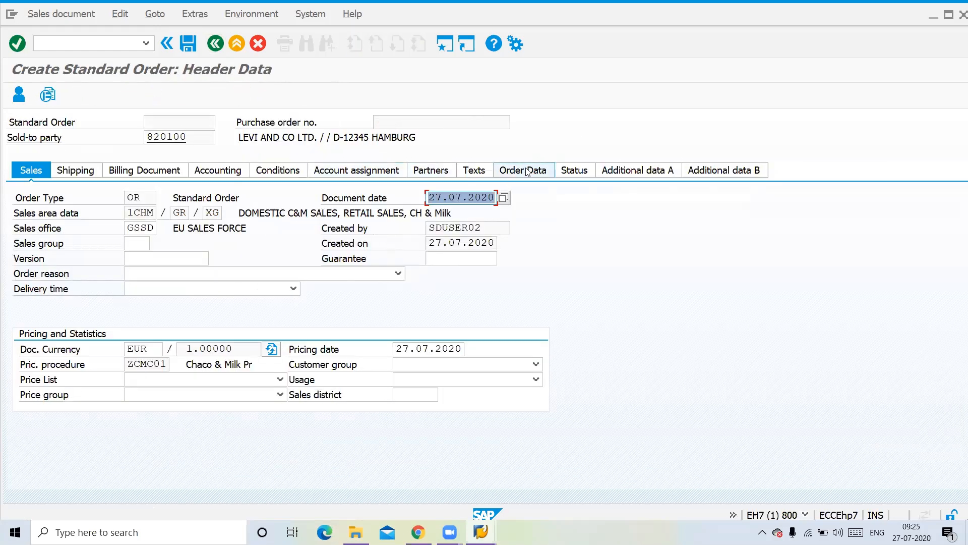
click(568, 171)
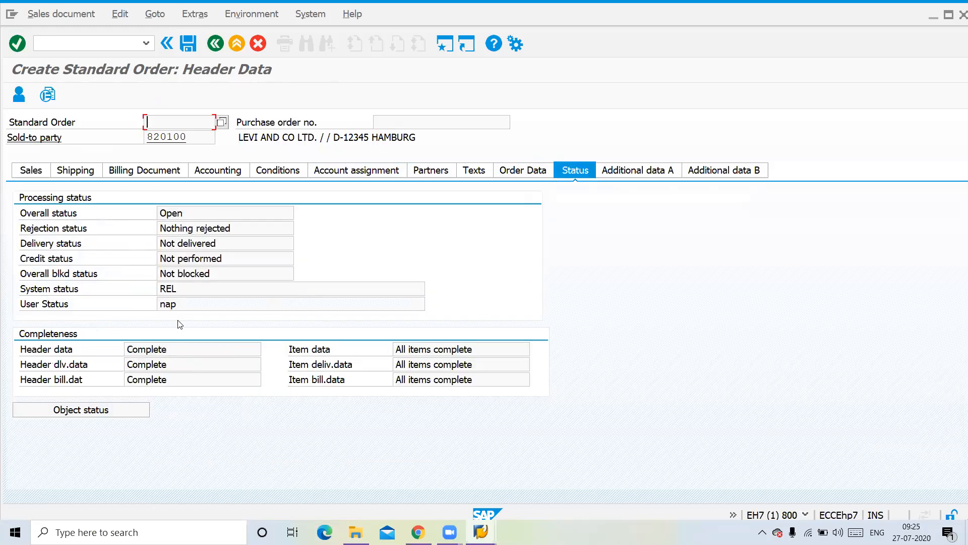
click(120, 409)
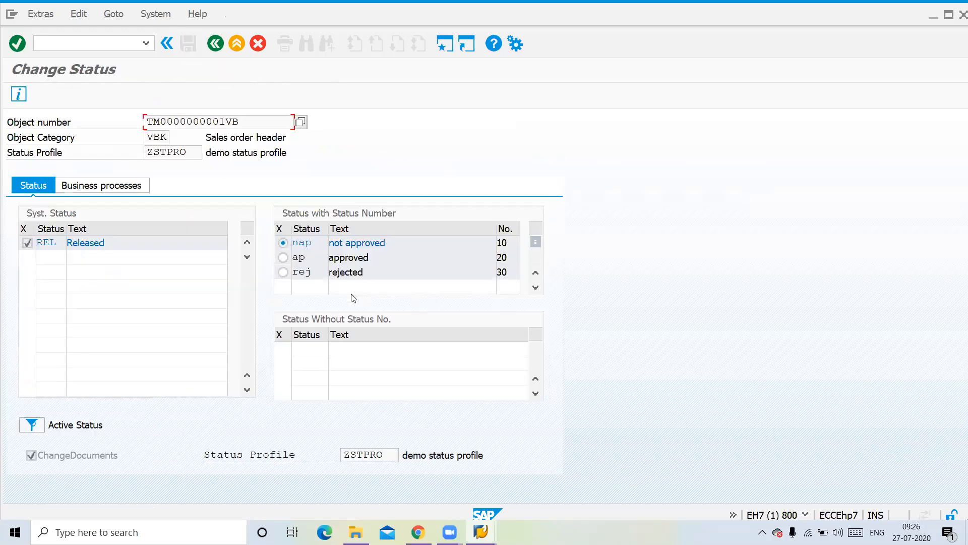
click(283, 258)
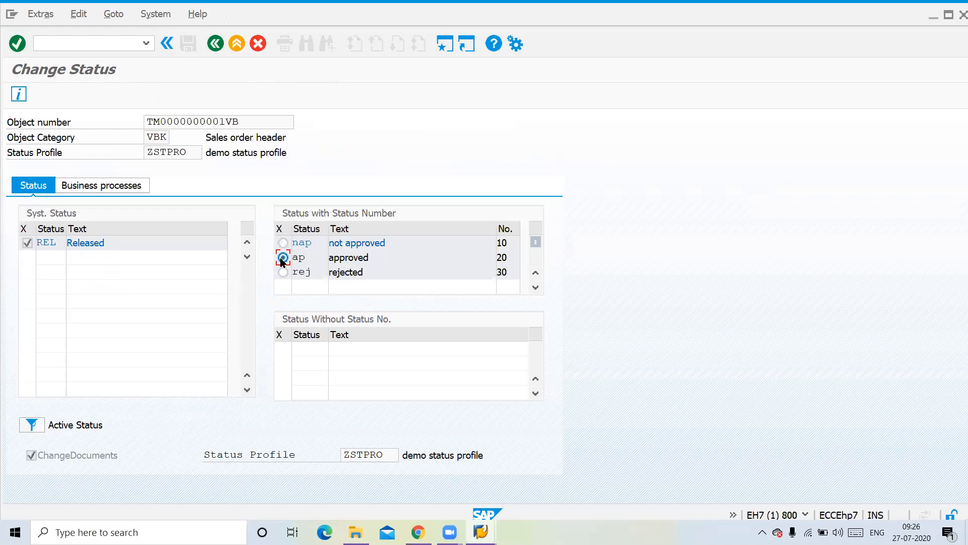
click(216, 50)
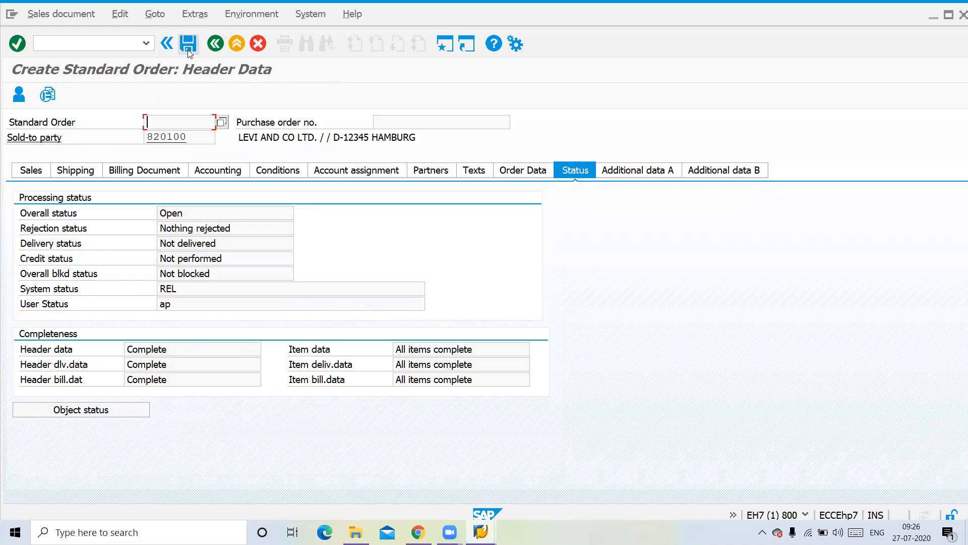
click(188, 49)
Step: Open the saved standard order for changes in transaction VA02
click(106, 40)
text(/NVA02)
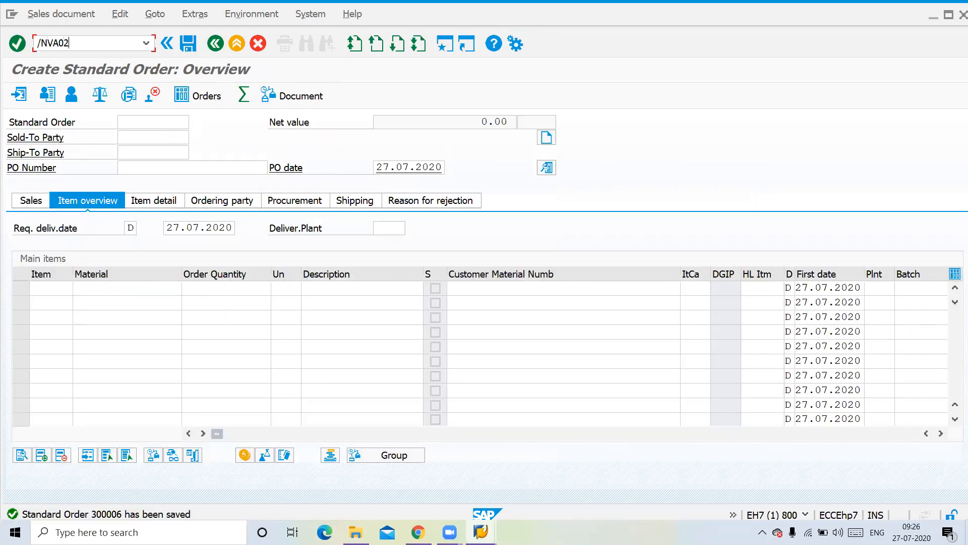
key(Return)
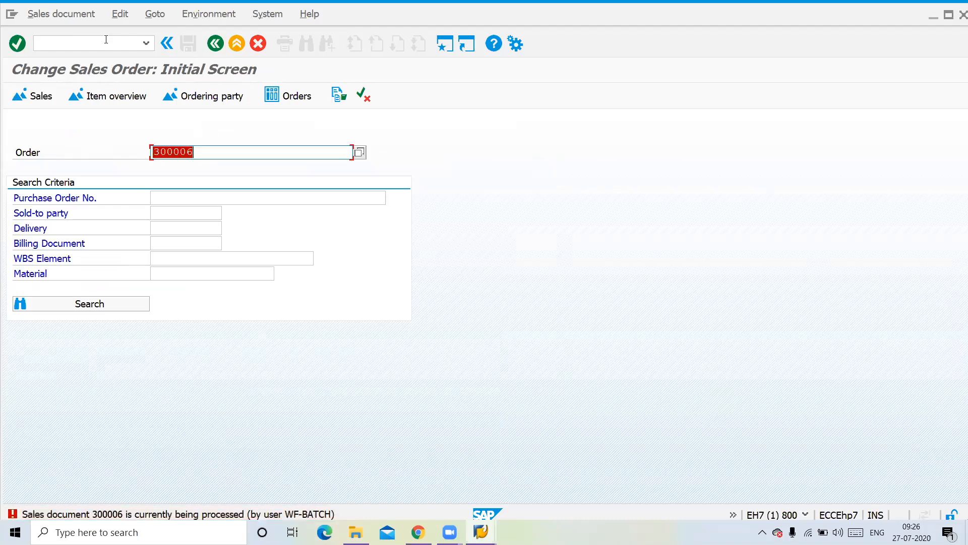
key(Return)
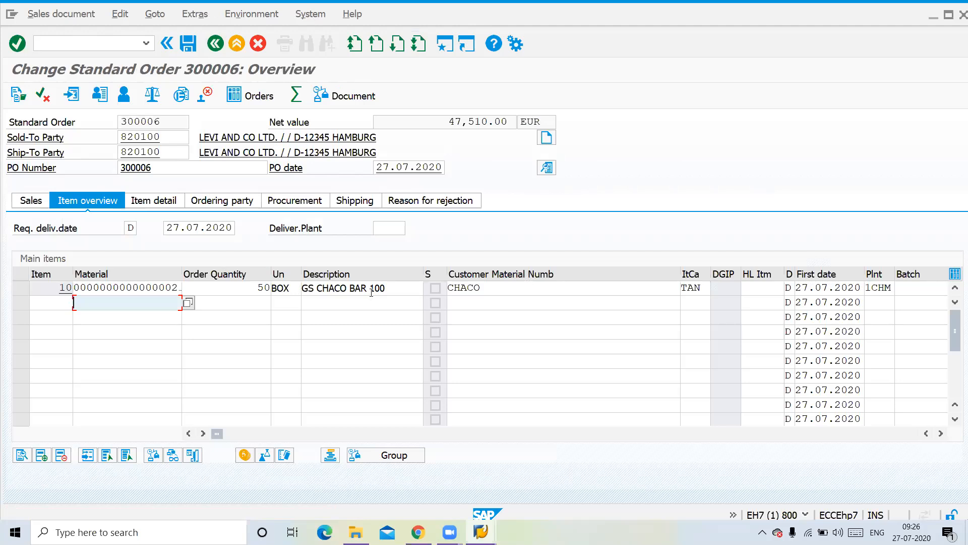
Step: Set the user status of item 10 to approved (ap) and save the standard order
double_click(371, 292)
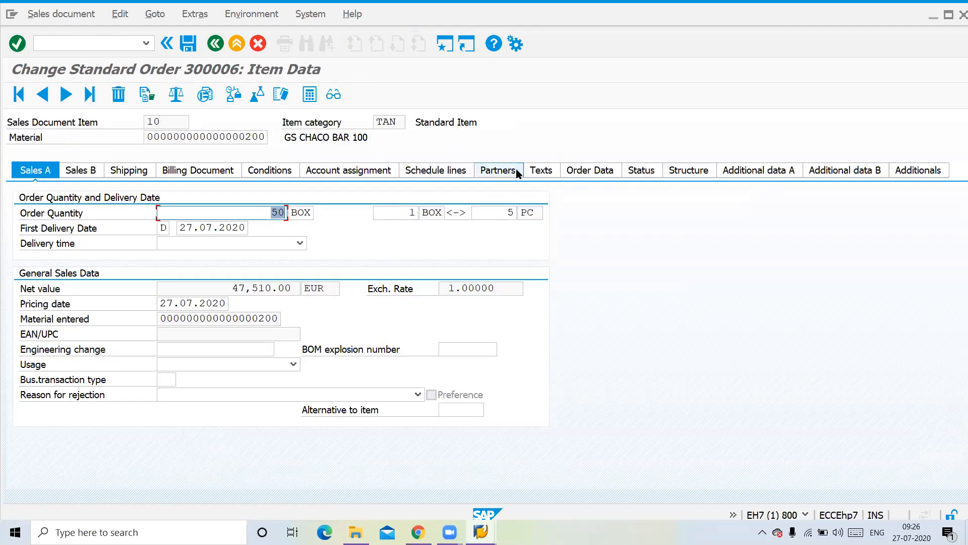
click(635, 169)
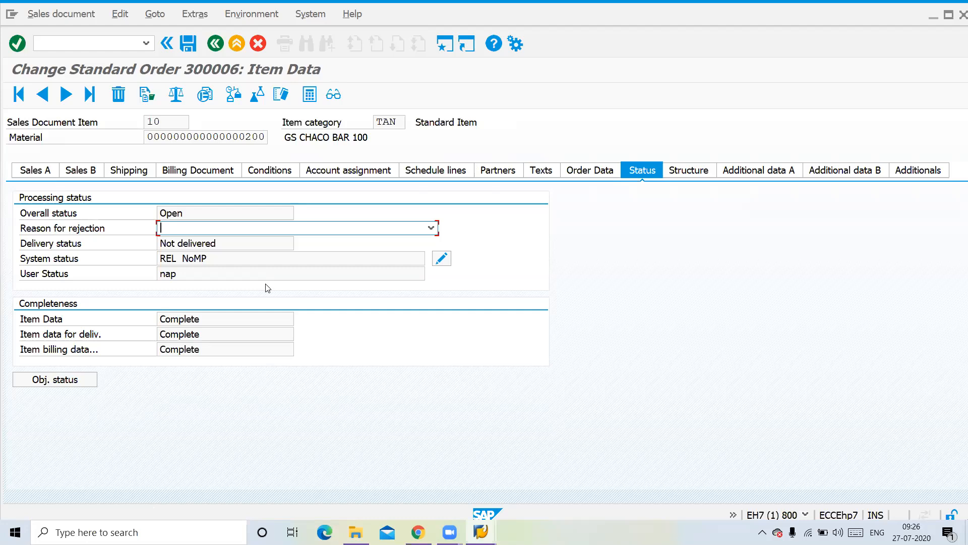
click(55, 379)
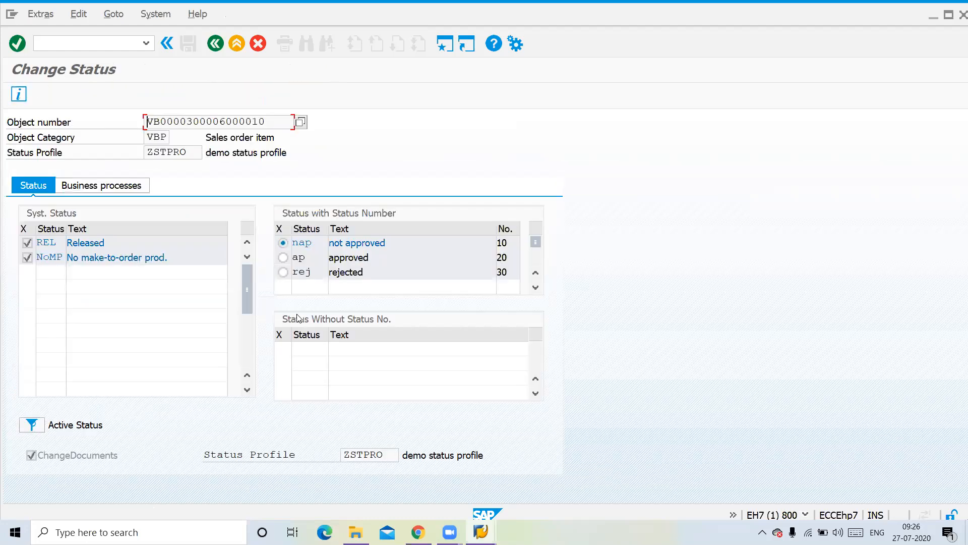
click(283, 257)
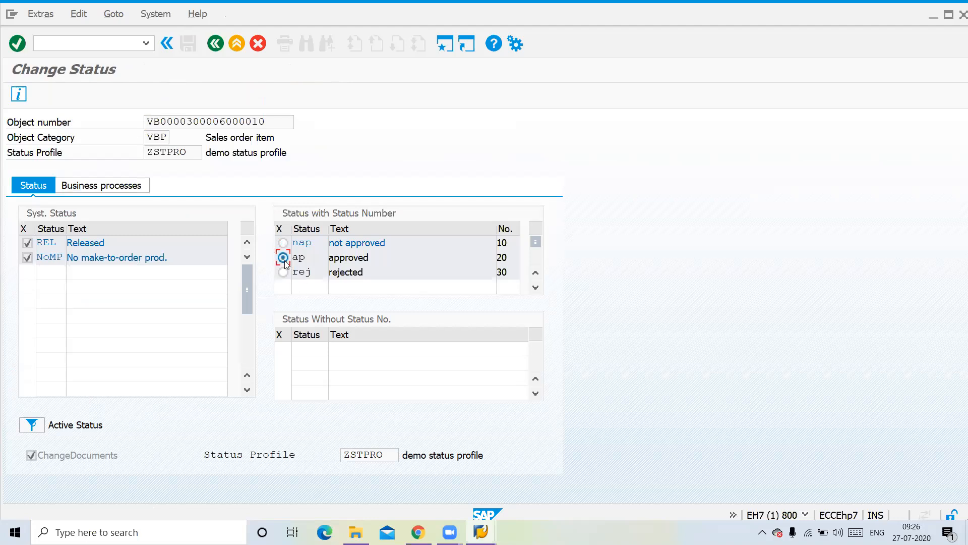
click(215, 43)
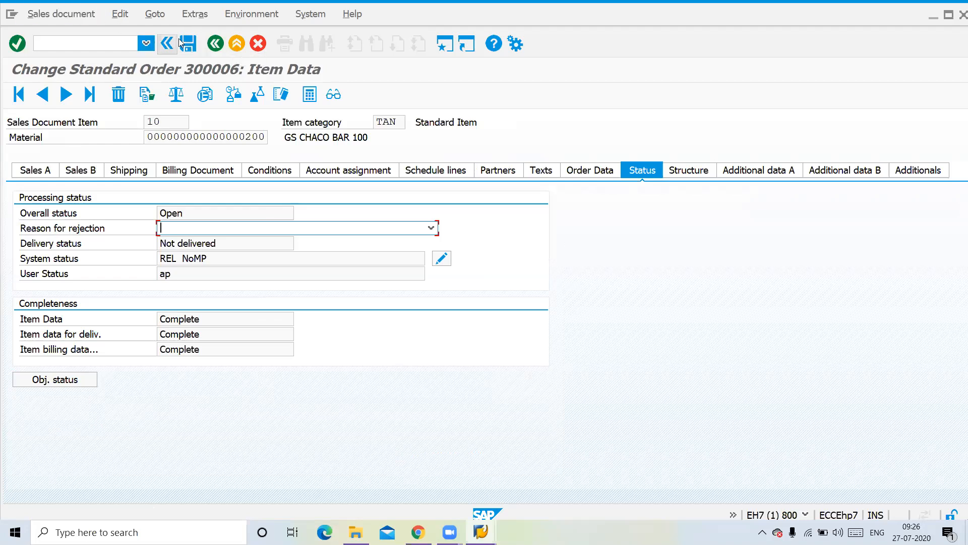
click(188, 44)
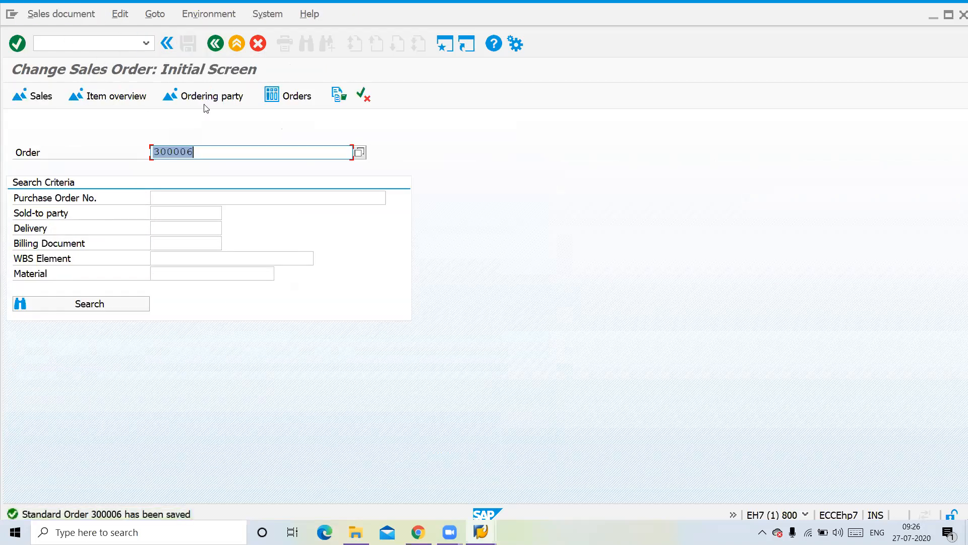
Step: Create an outbound delivery from the standard order with a picked quantity of 50 and post the goods issue
click(206, 104)
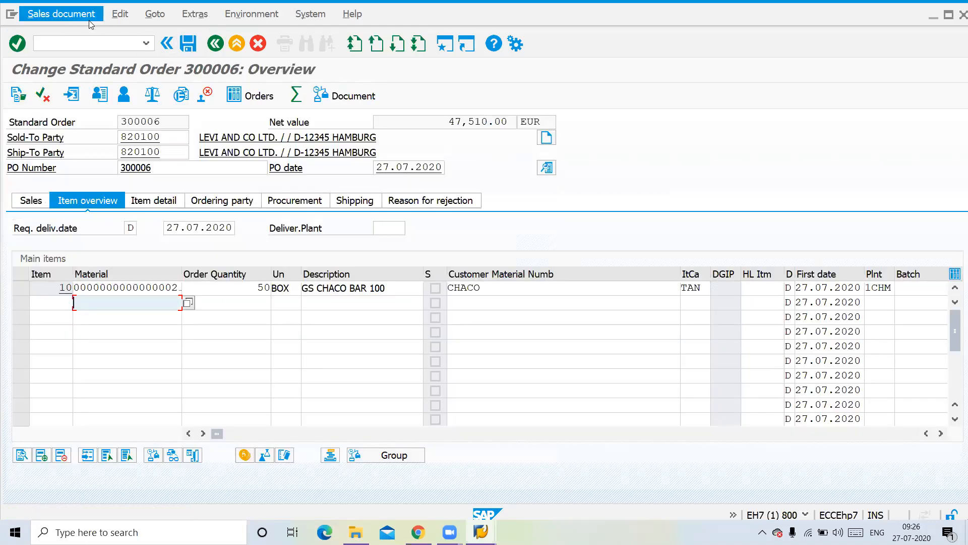
click(61, 14)
click(89, 142)
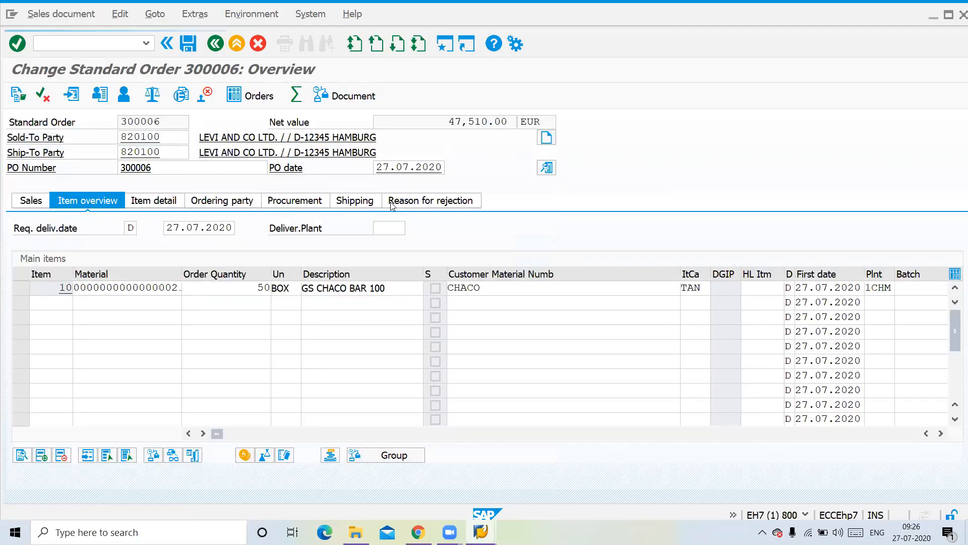
click(399, 276)
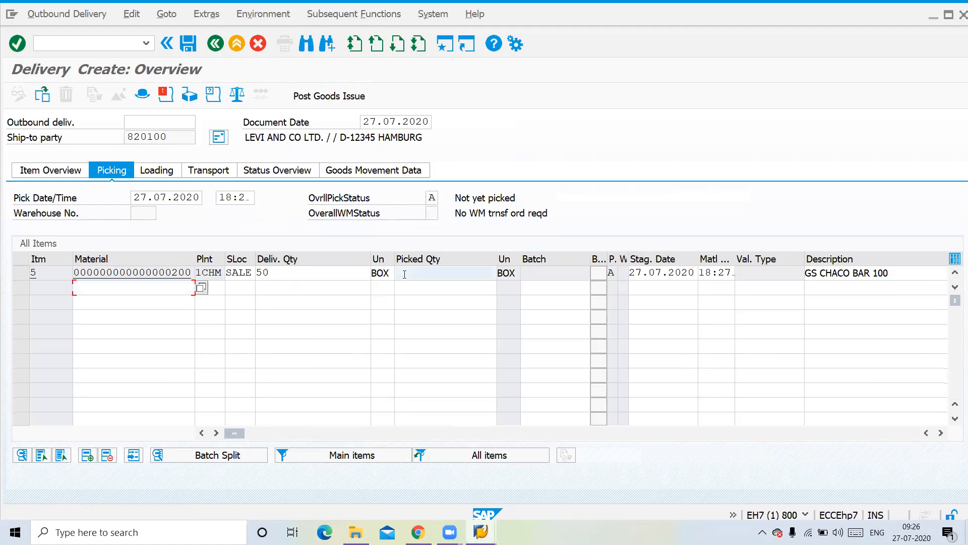
text(50)
key(Return)
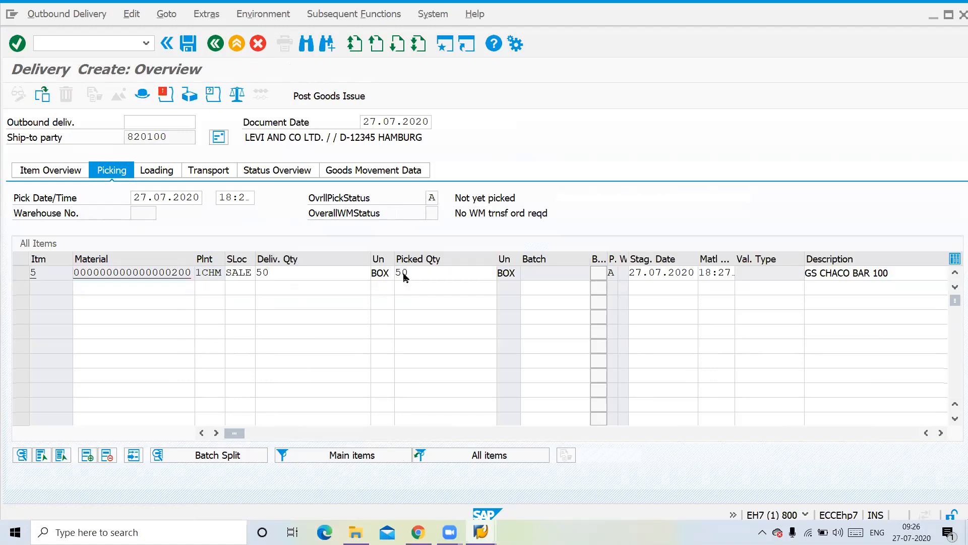
click(304, 98)
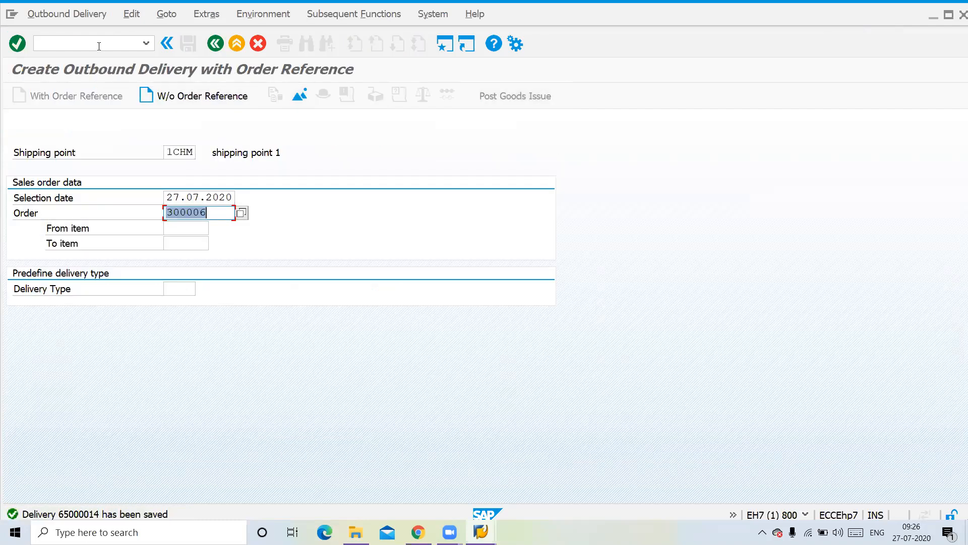
Step: Create the F2 invoice for the delivery in transaction VF01 and save it
click(98, 44)
text(/nvf01)
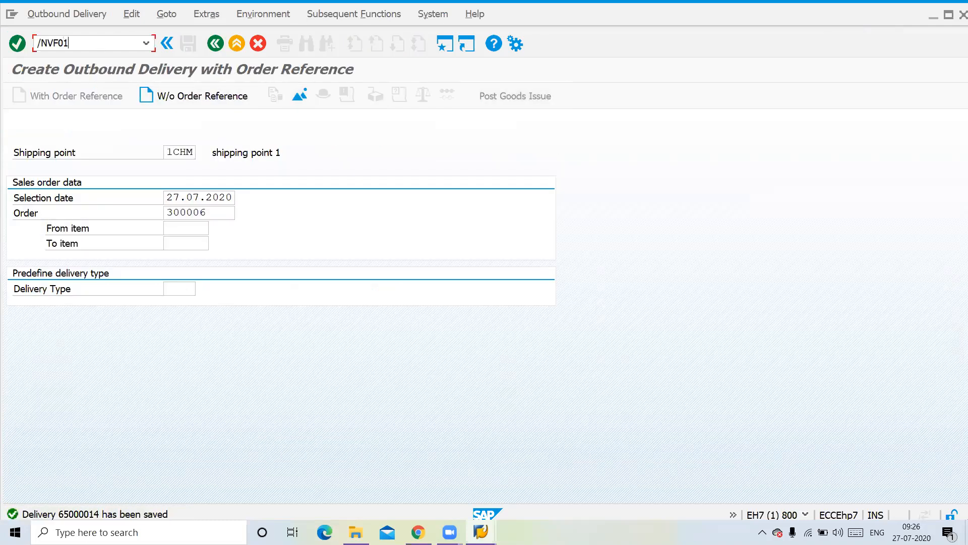
key(Return)
click(413, 95)
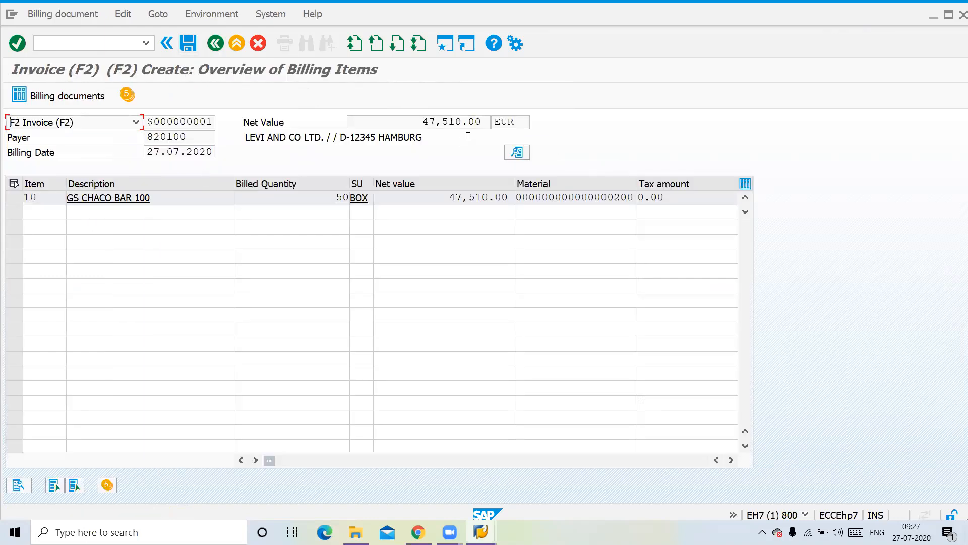
click(183, 48)
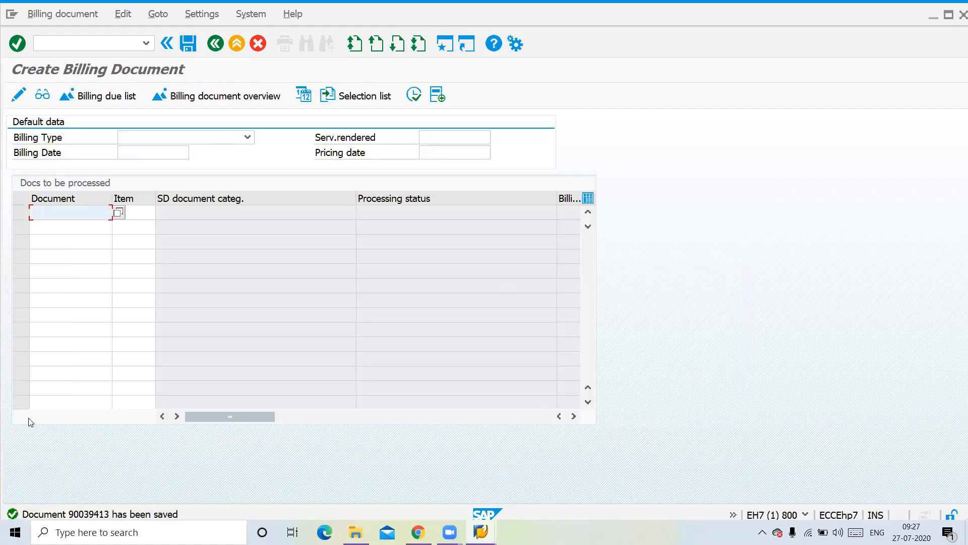
Step: Call up transaction VA02 and copy the standard order's number
click(69, 40)
text(/)
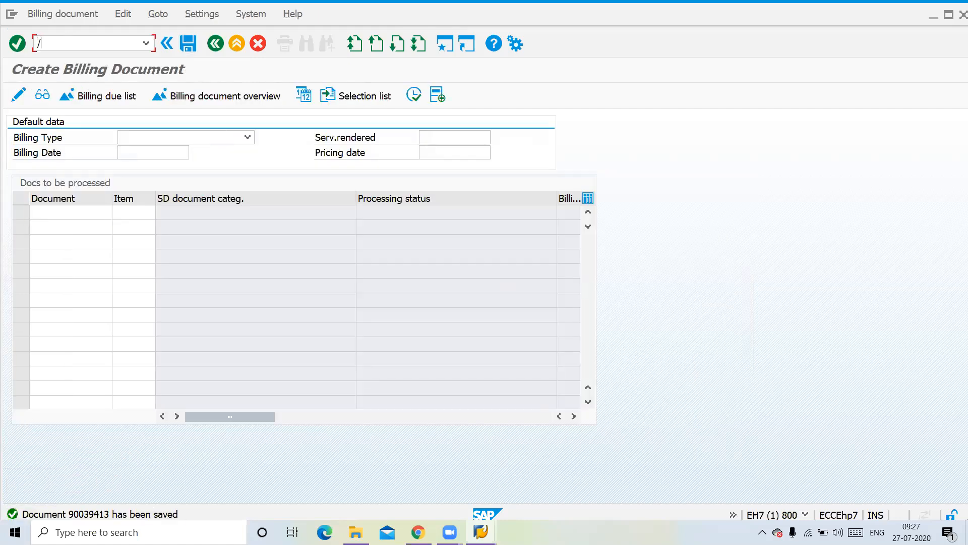
text(NVA02)
key(Return)
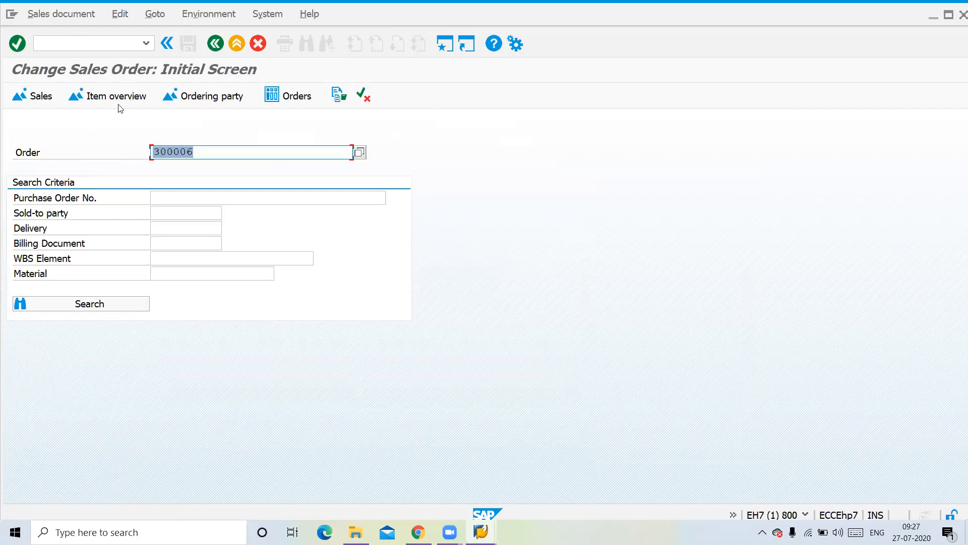
click(201, 153)
drag(201, 154, 145, 152)
key(ctrl+c)
Step: Create an order of type SDF in transaction VA01 with reference to the standard order
click(84, 45)
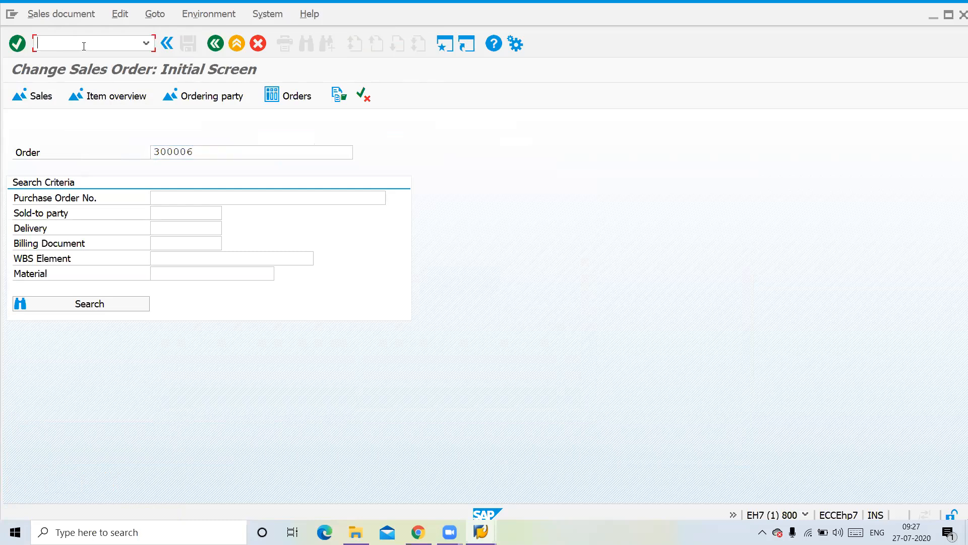
text(/NVA01)
key(Return)
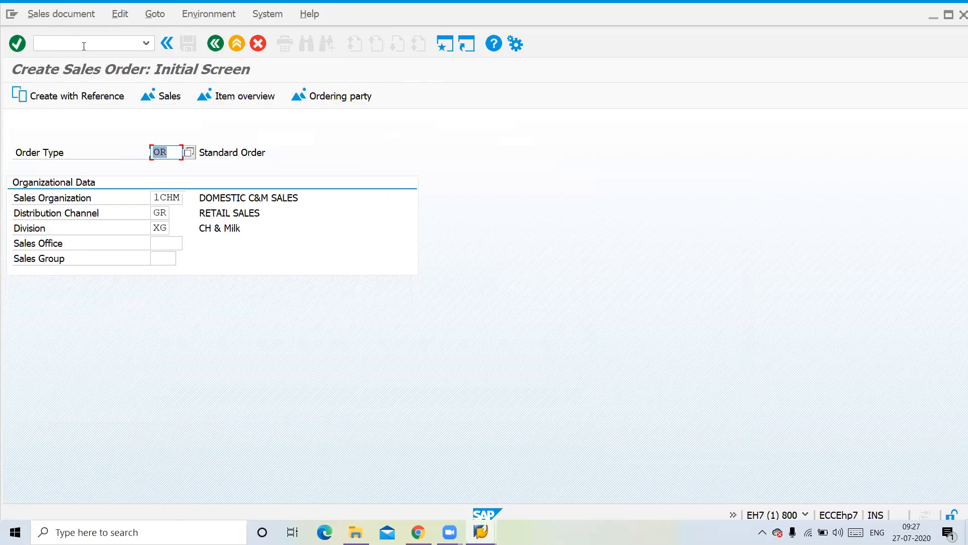
text(SDF)
key(F8)
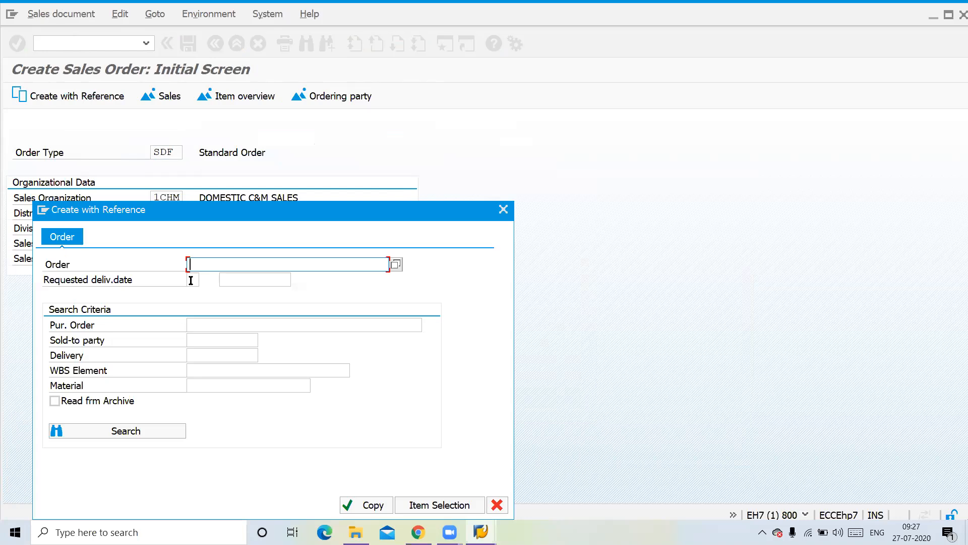
text(300006)
click(371, 506)
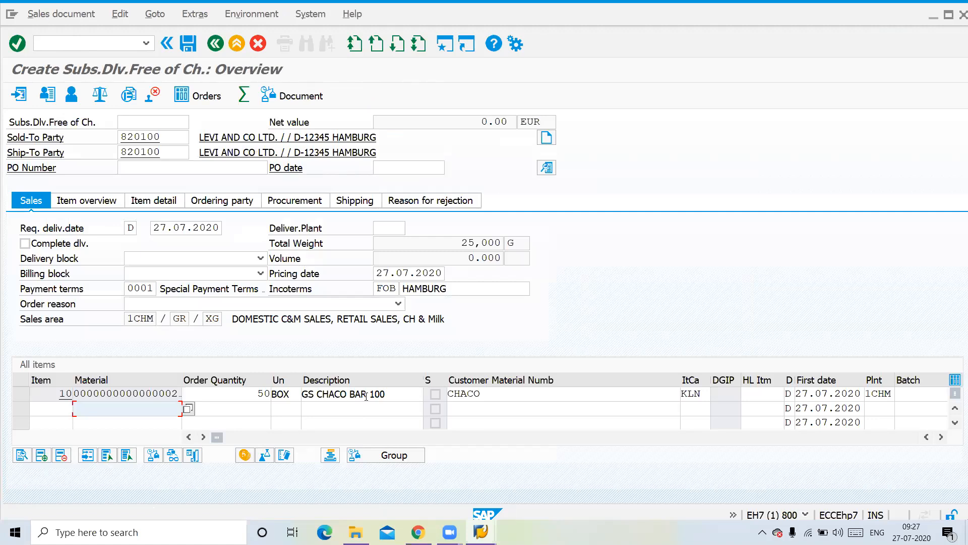
Step: Set item 10's order quantity to 10 and the order reason to 101 Poor quality in the free-of-charge order
drag(239, 396, 289, 393)
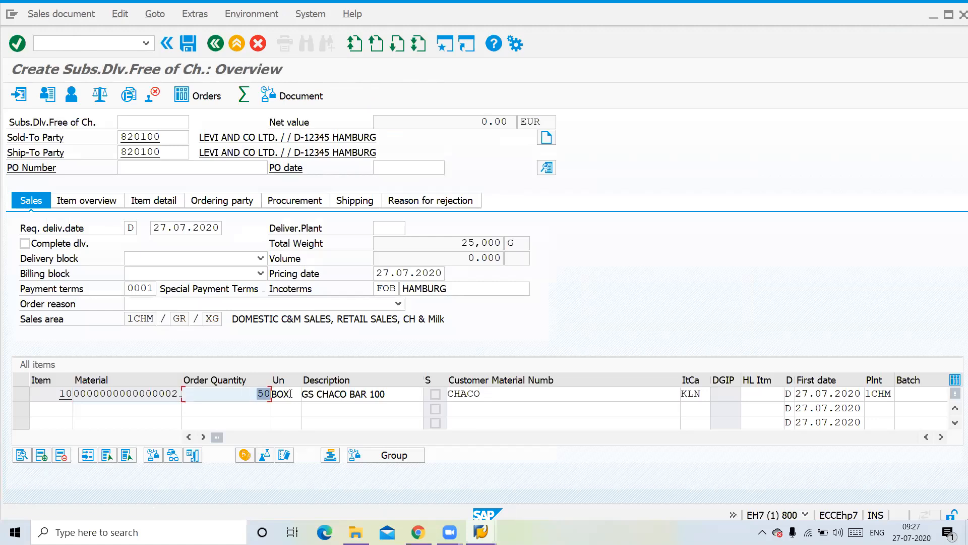
text(1)
key(Return)
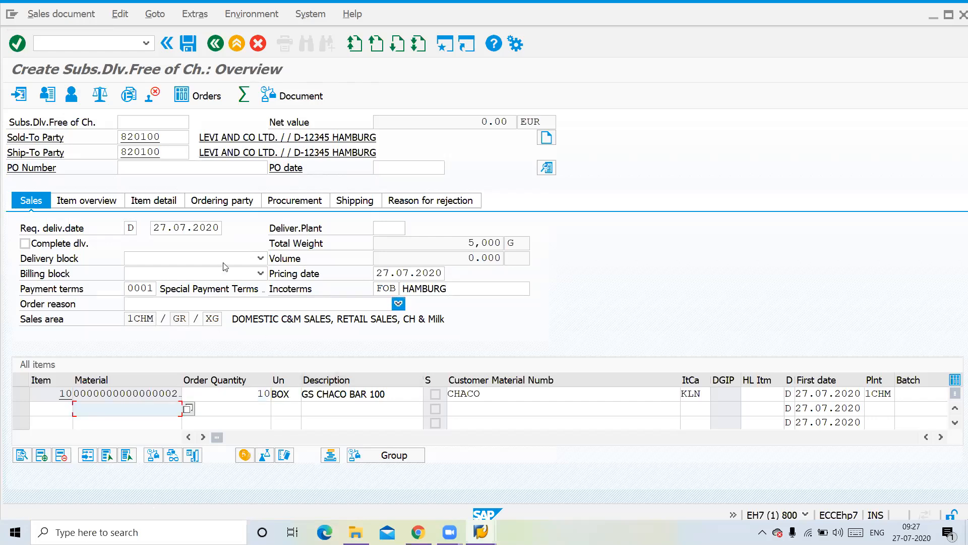
drag(462, 126, 518, 124)
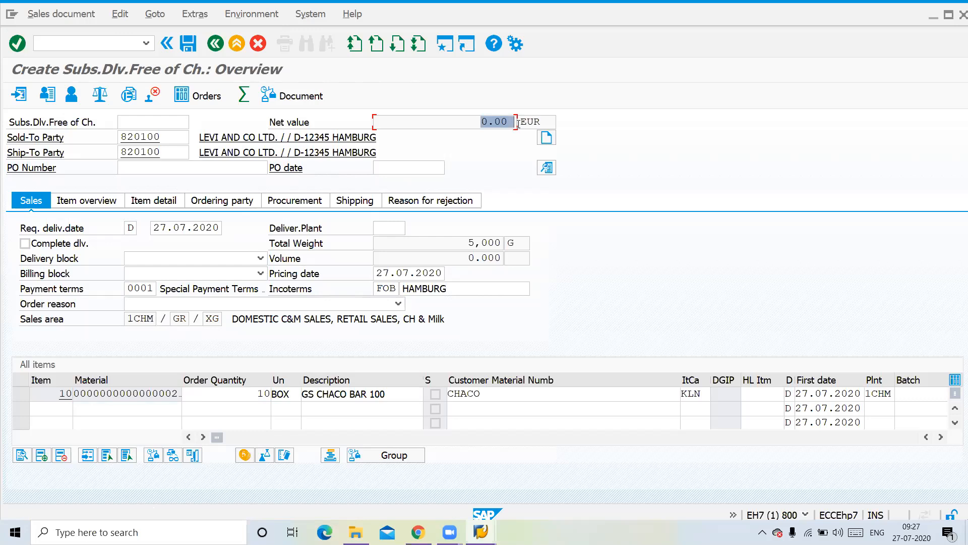
click(236, 307)
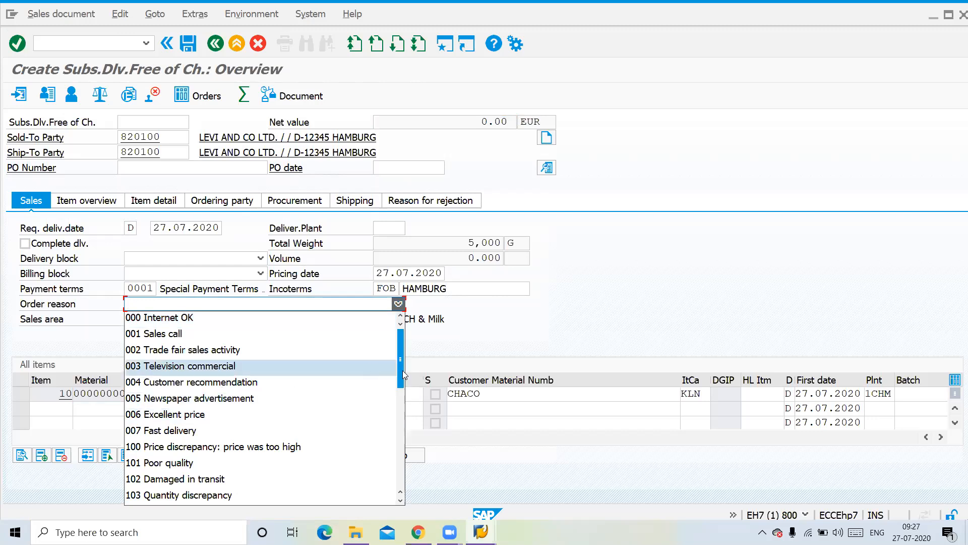
click(212, 462)
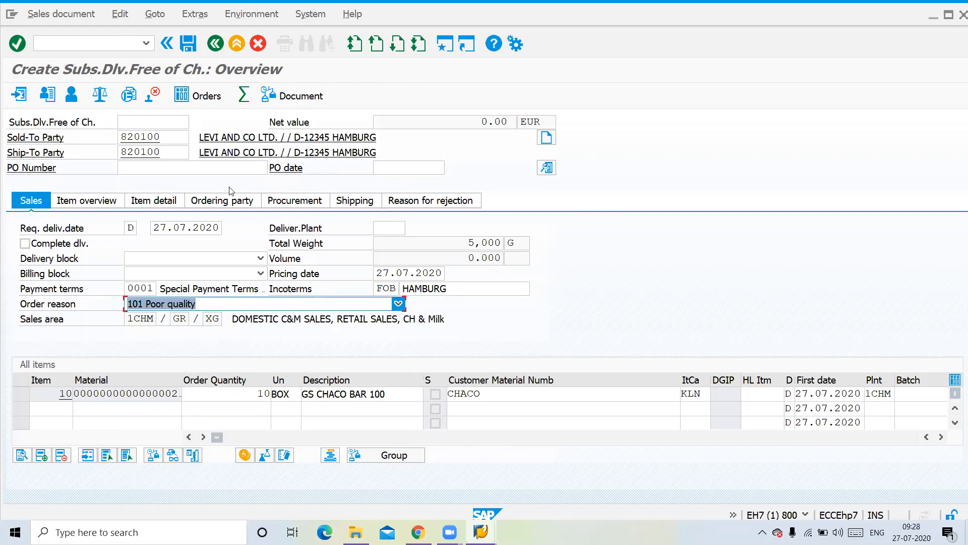
Step: Remove the delivery block from the schedule line of item 10 in the free-of-charge order
double_click(533, 394)
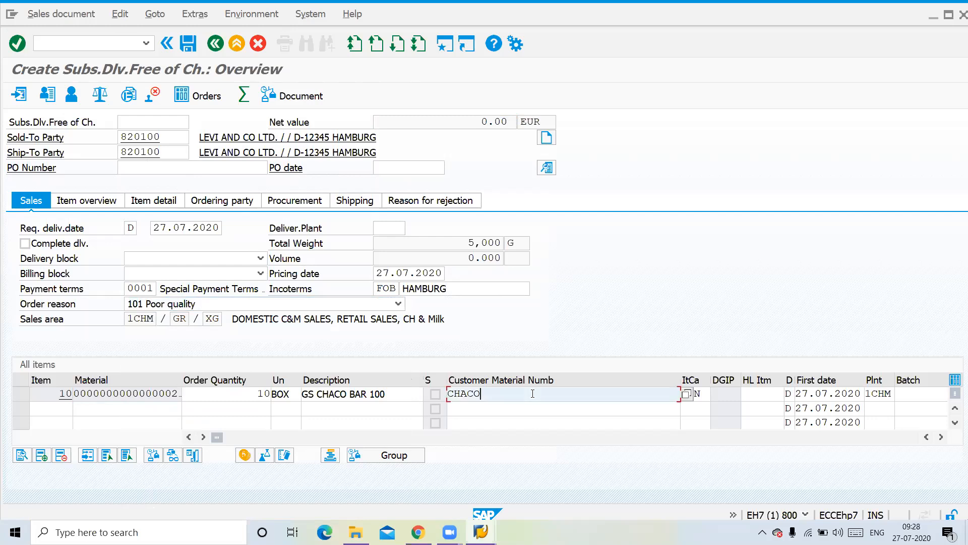
click(454, 174)
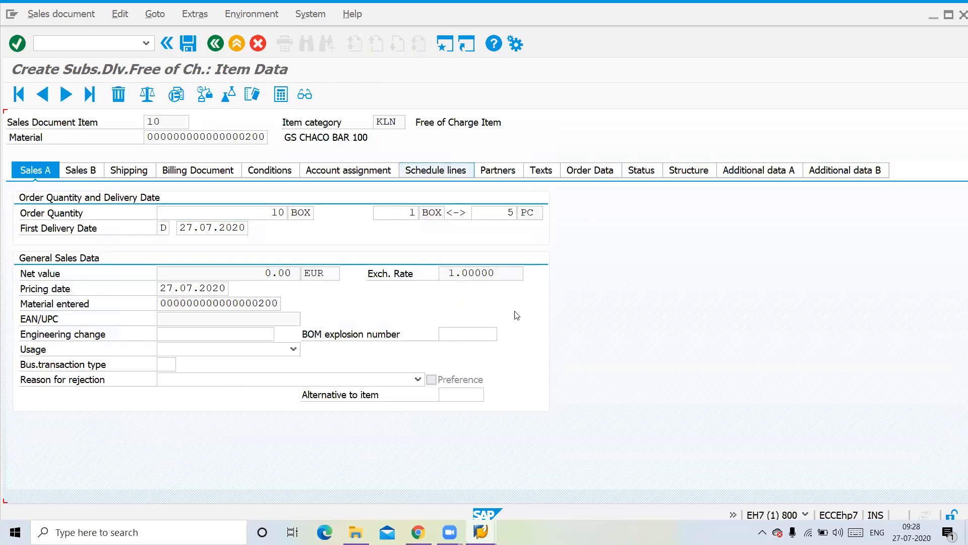
click(516, 276)
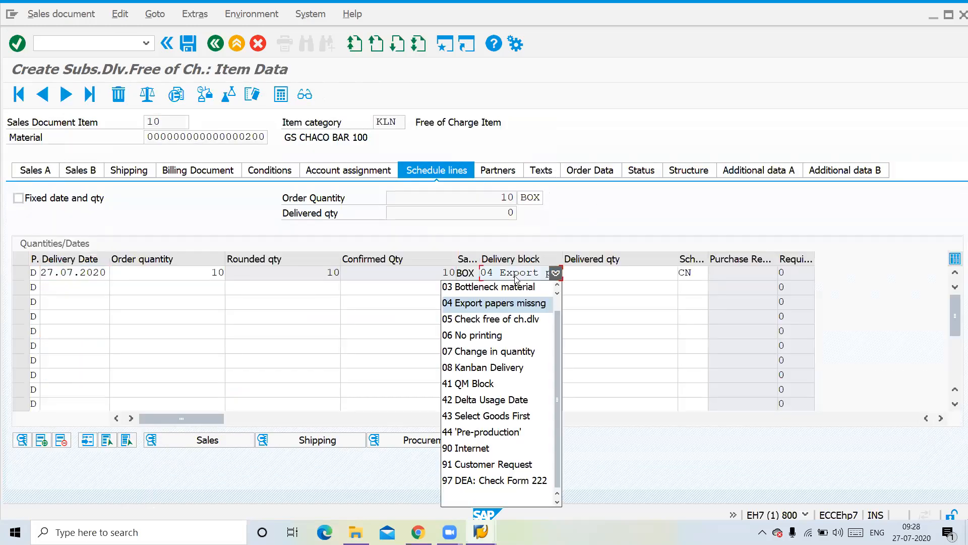
click(501, 495)
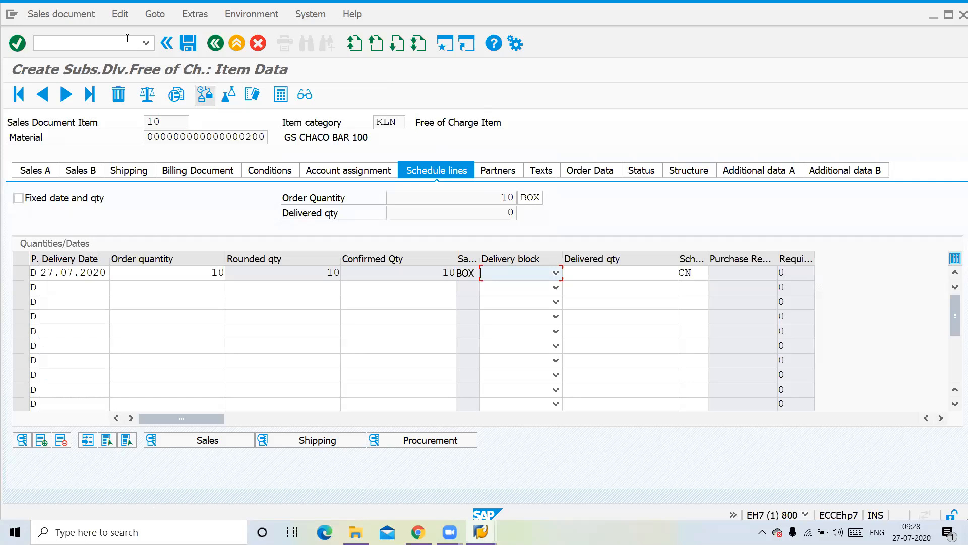
Step: Create the outbound delivery directly from the free-of-charge order, set the picked quantity to 10 and post goods issue
click(72, 14)
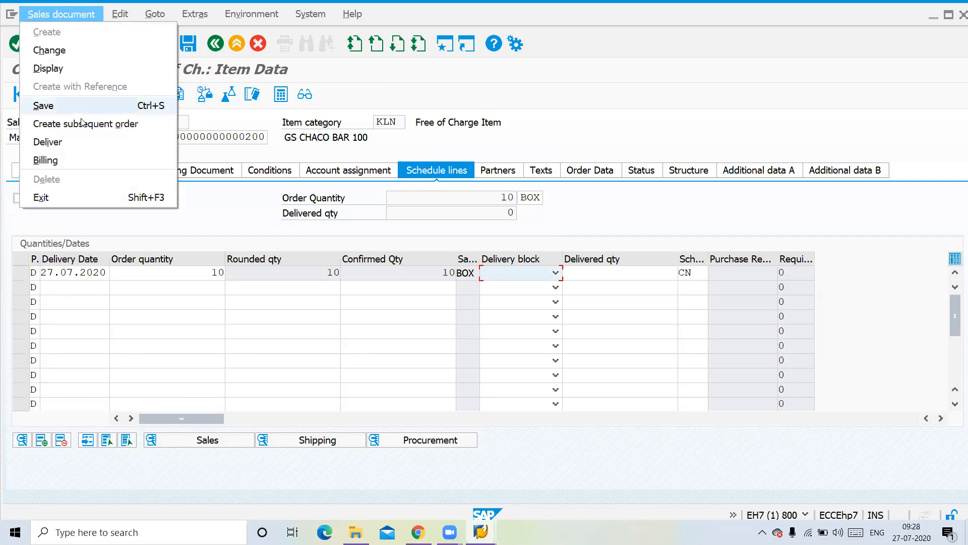
click(80, 140)
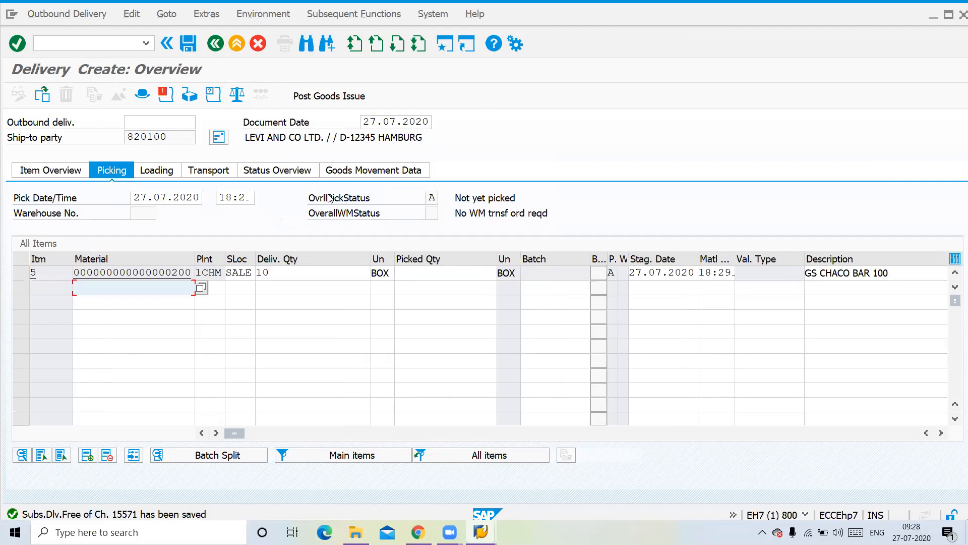
click(411, 273)
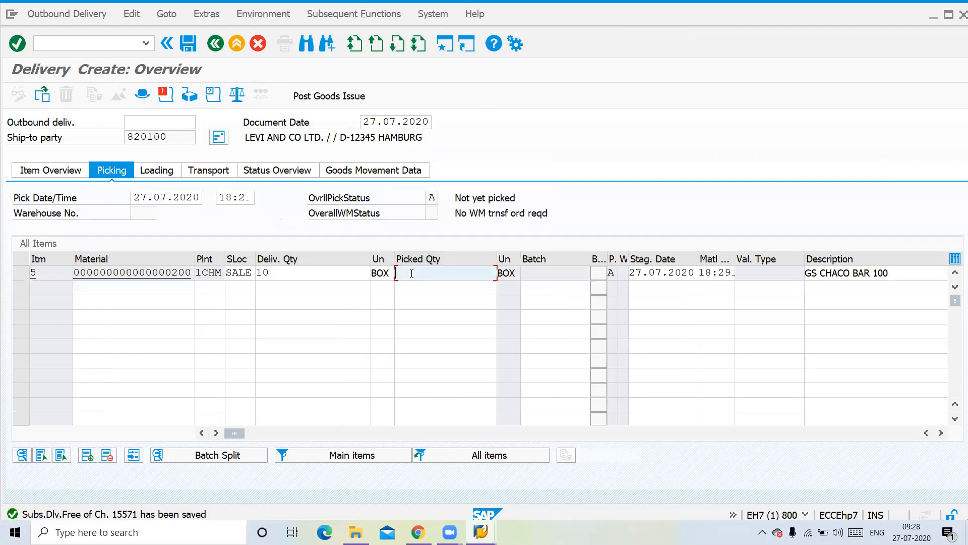
text(10)
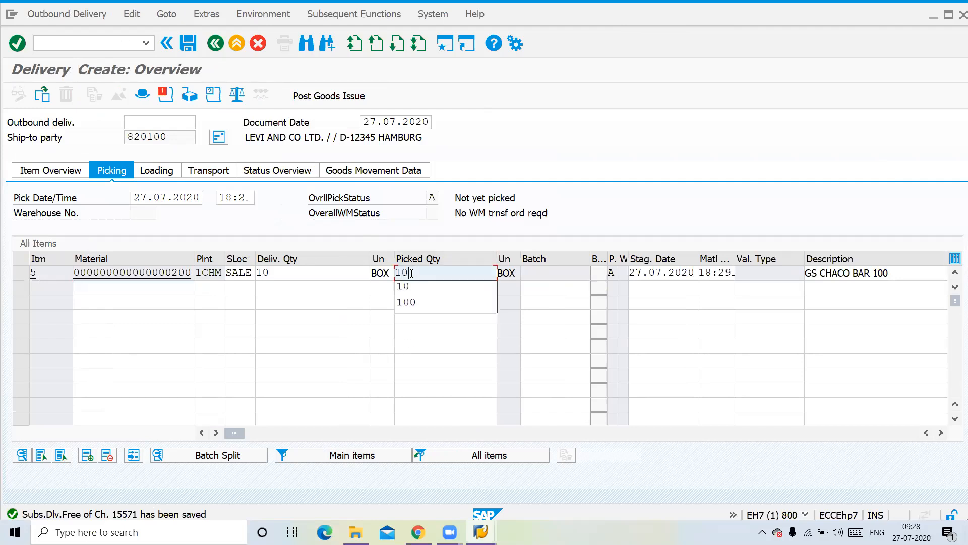
key(Return)
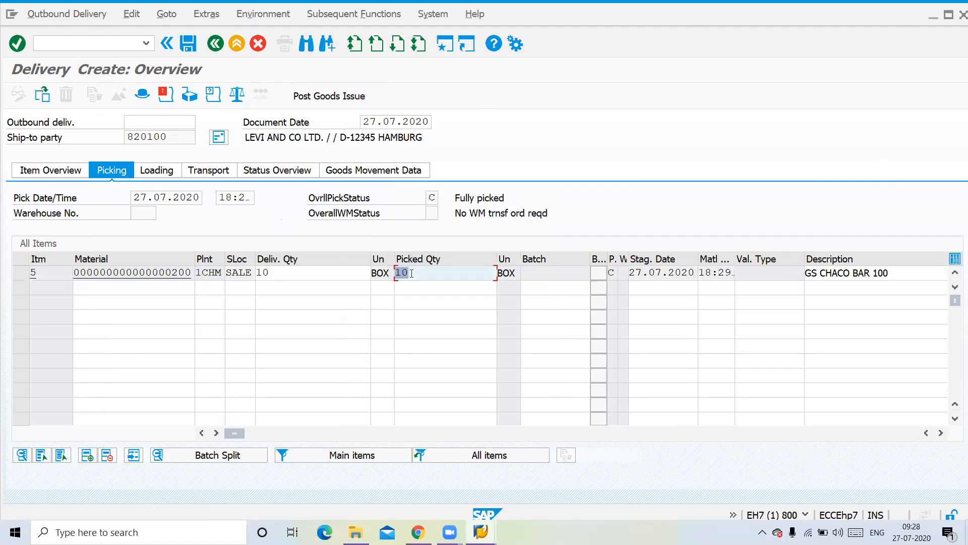
click(319, 96)
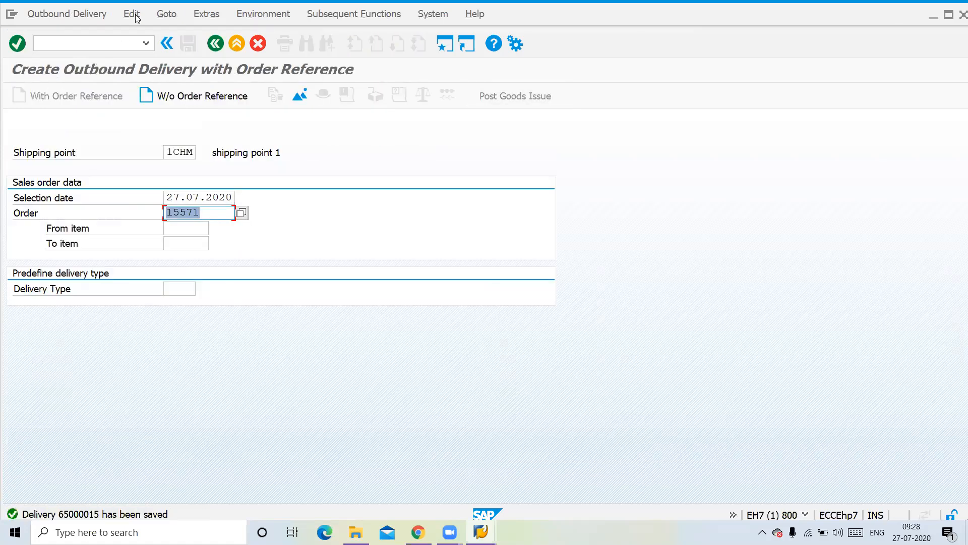
Step: Call up transaction VOV7 and examine the detail settings of item category KLN
click(92, 38)
text(/N)
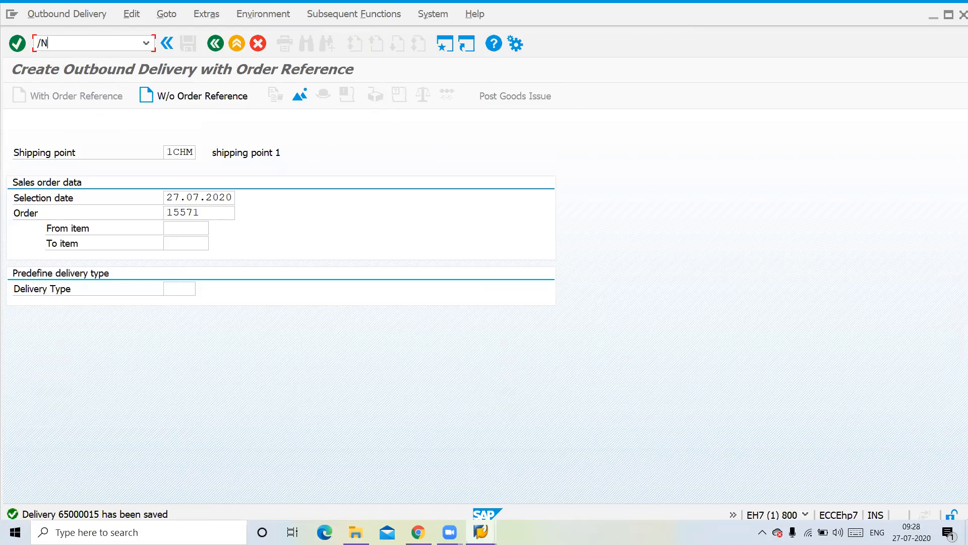
text(VOV7)
key(Return)
click(96, 486)
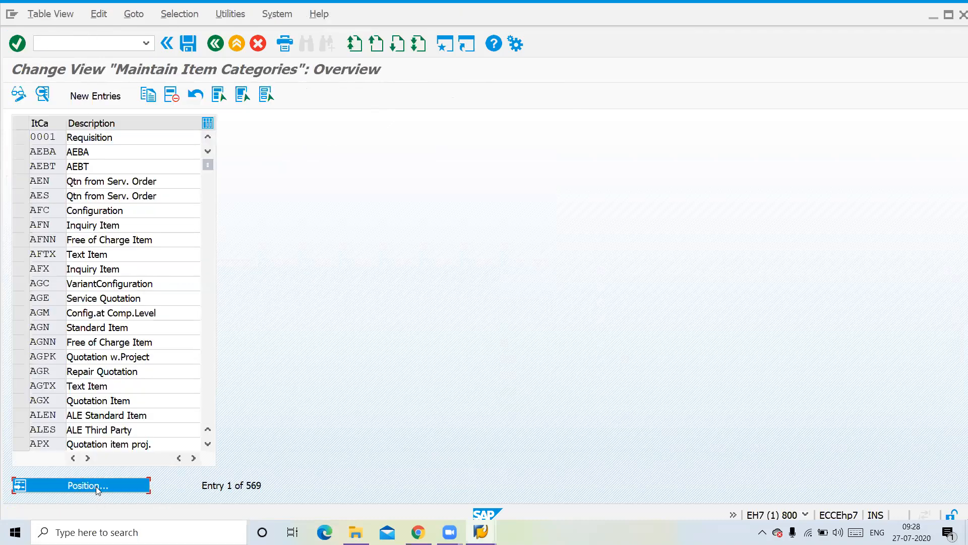
text(KLN)
key(Return)
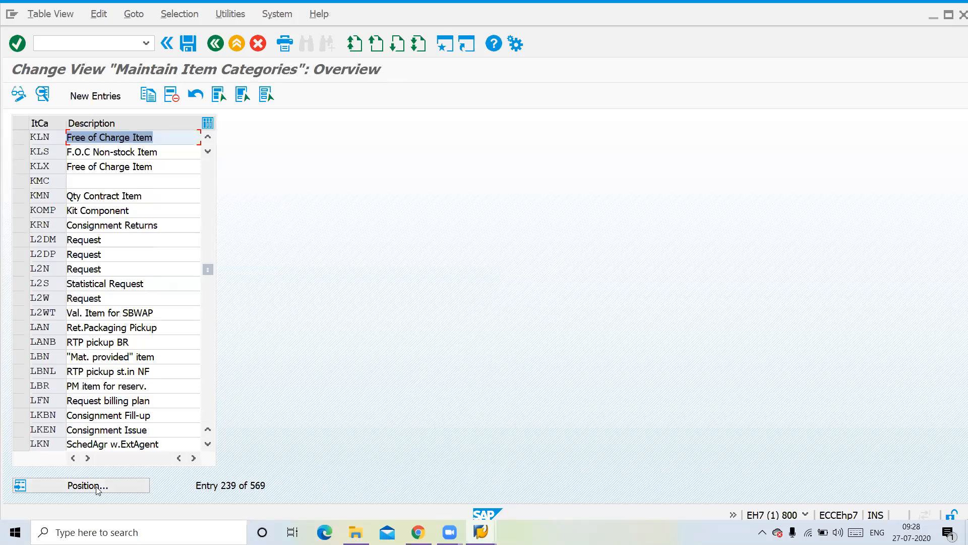
double_click(43, 138)
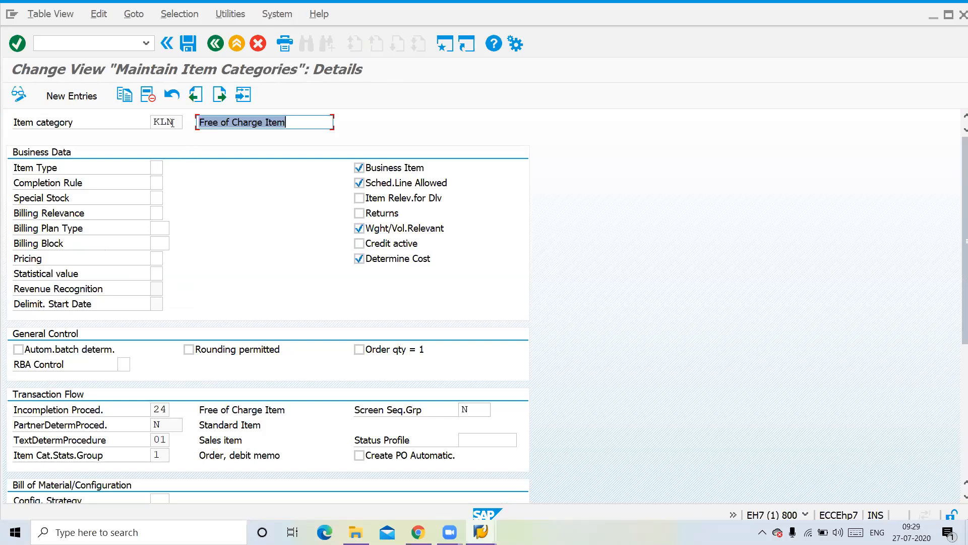
drag(172, 123, 150, 127)
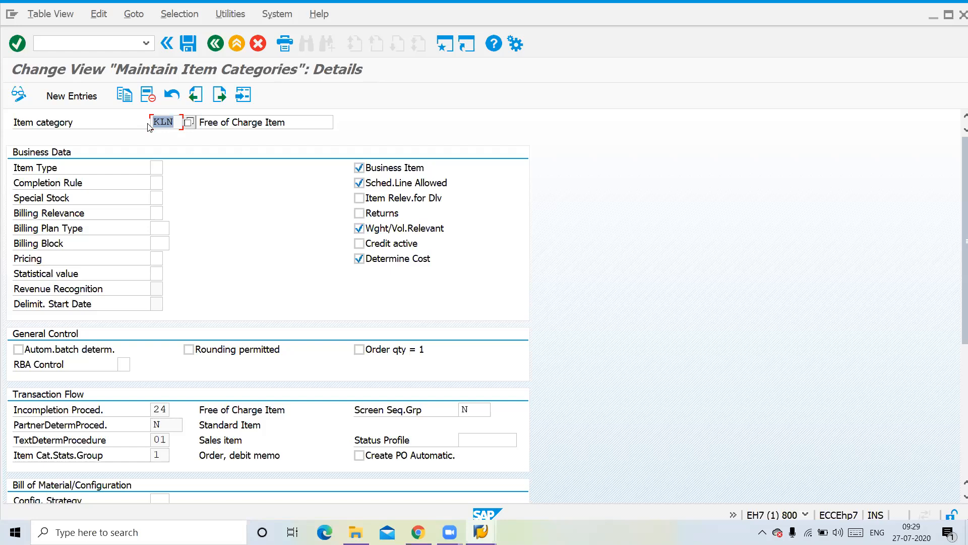
Step: Call up the item category assignment table and position it at sales document type FD
click(112, 42)
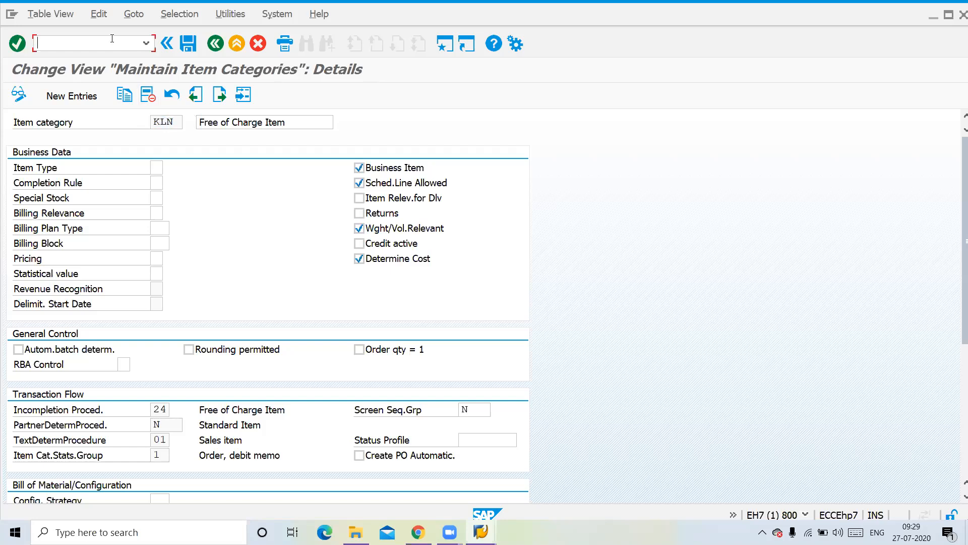
text(/NVOV)
key(Return)
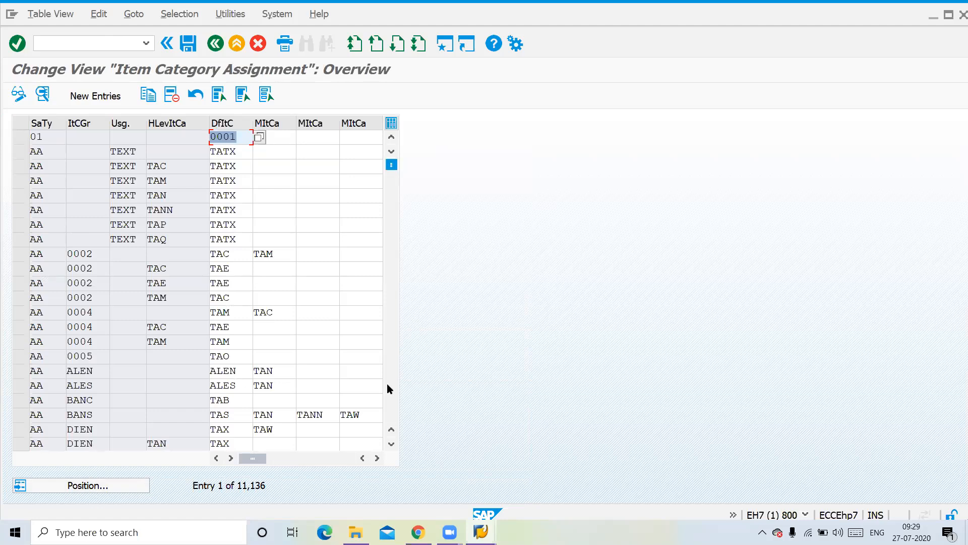
scroll(387, 383, down, 1)
scroll(386, 383, down, 1)
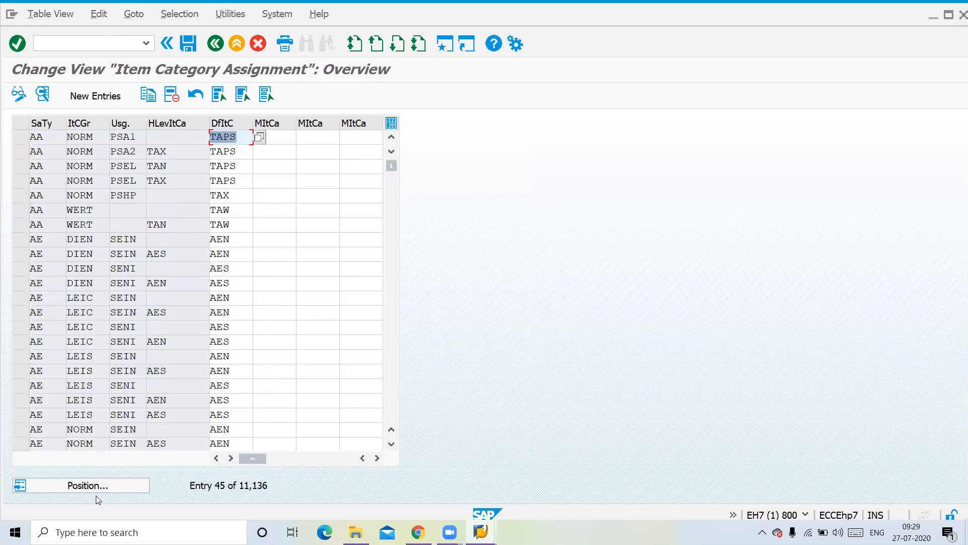
click(103, 485)
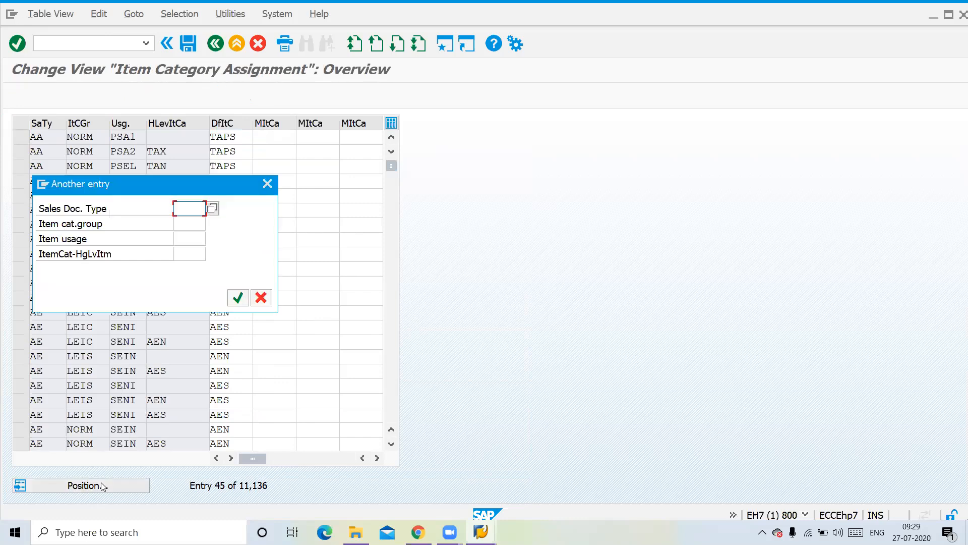
text(FD)
key(Return)
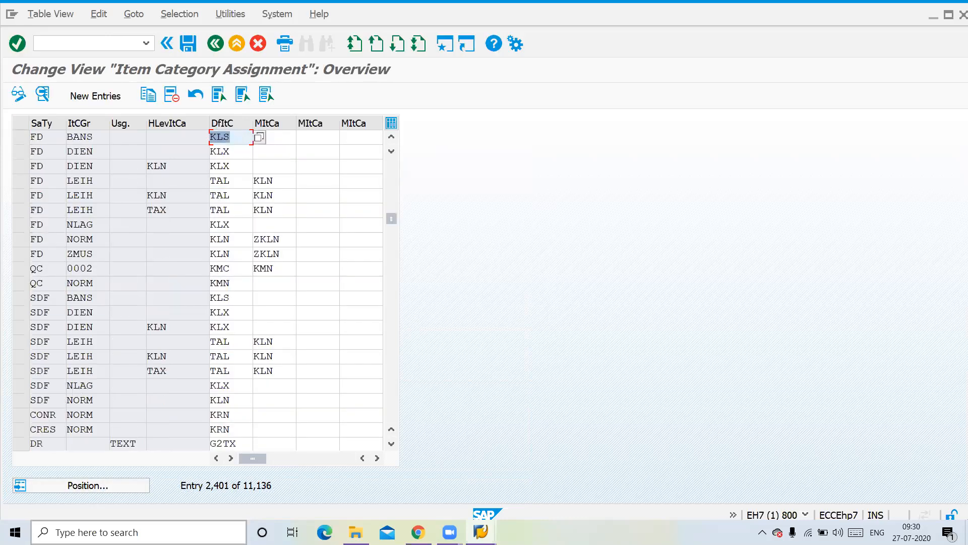
Step: Position the item category assignments at sales document type SDF and select the row for item category group NORM
click(99, 488)
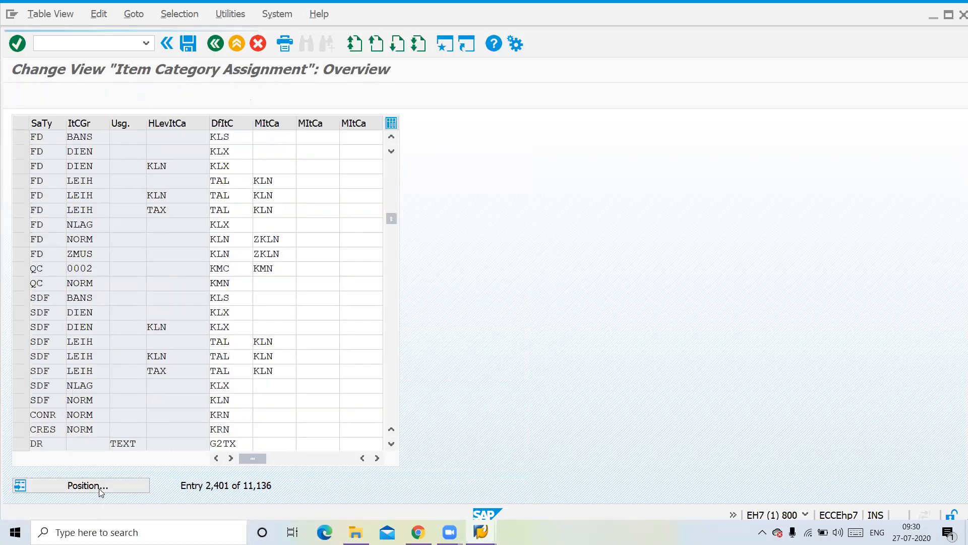
text(SDF)
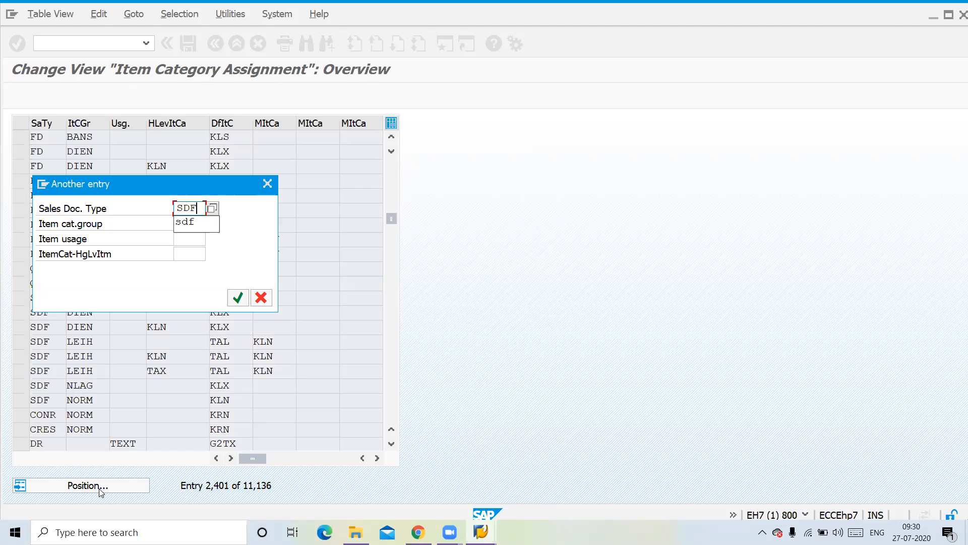
key(Return)
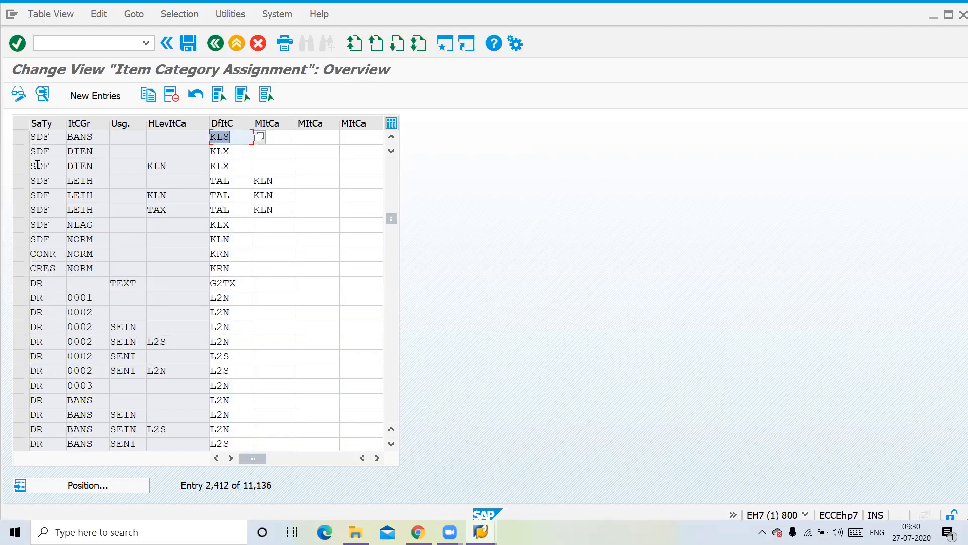
click(19, 240)
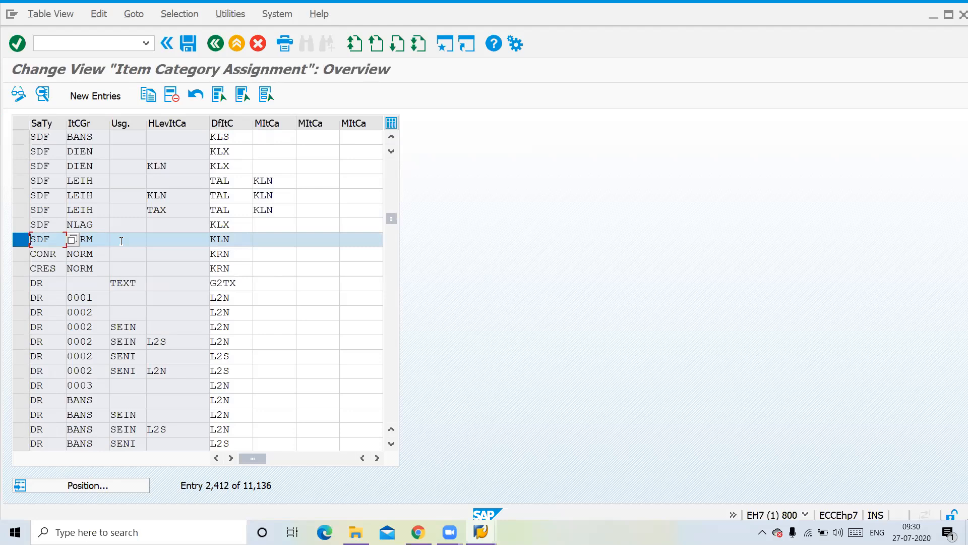
Step: Call up transaction VA03 and display the saved free-of-charge order
click(80, 43)
text(/NVOV)
key(BackSpace)
key(BackSpace)
text(A03)
key(Return)
key(Return)
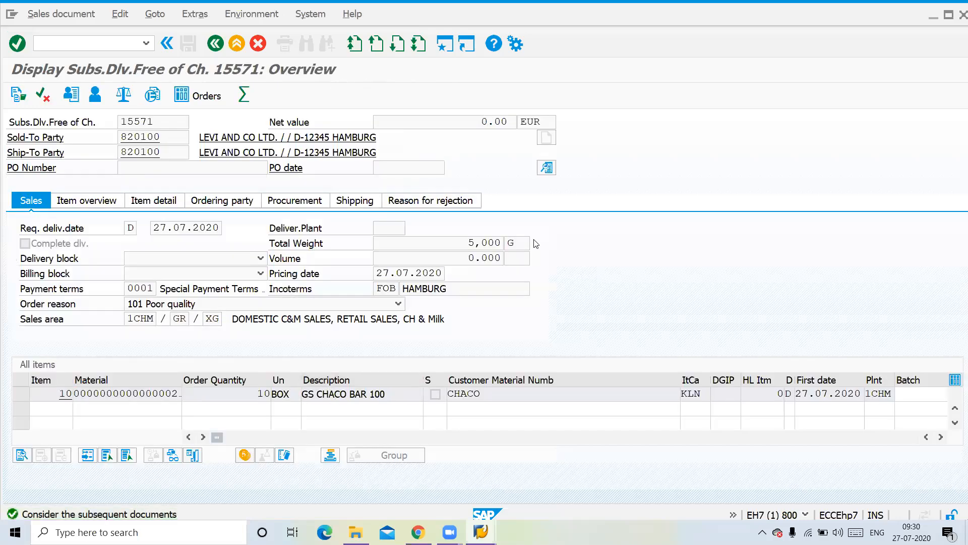
Step: Examine the schedule line category and item category in the schedule lines of the displayed order's item 10
key(F2)
click(433, 170)
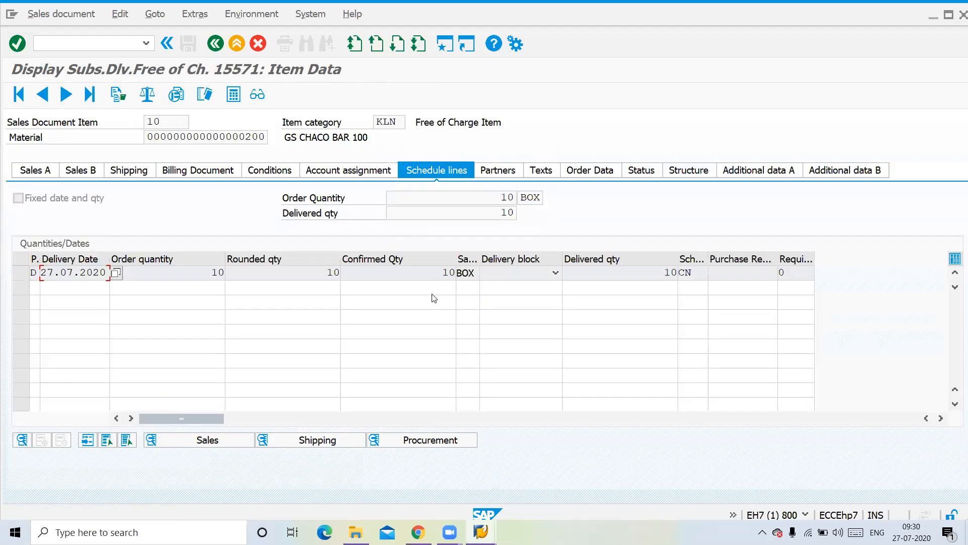
double_click(699, 271)
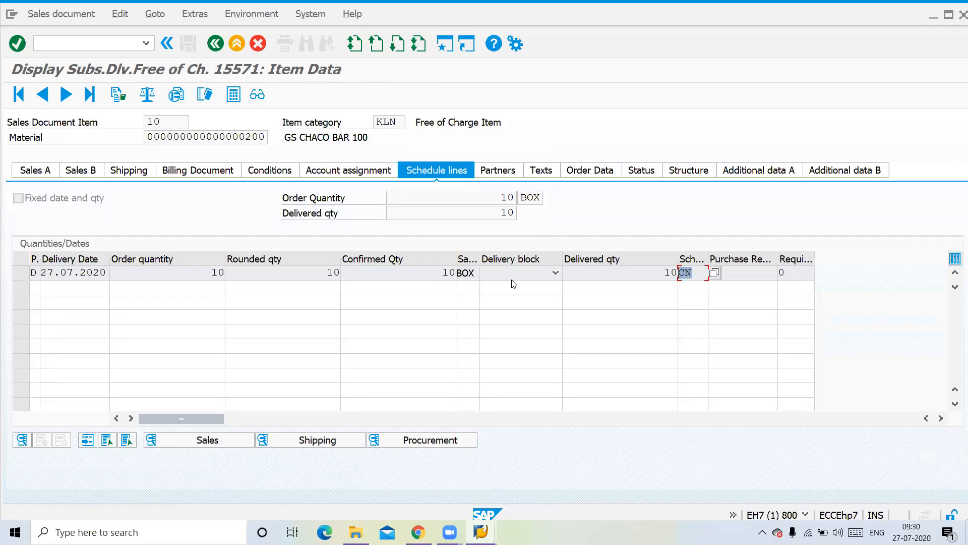
click(374, 121)
drag(375, 121, 413, 121)
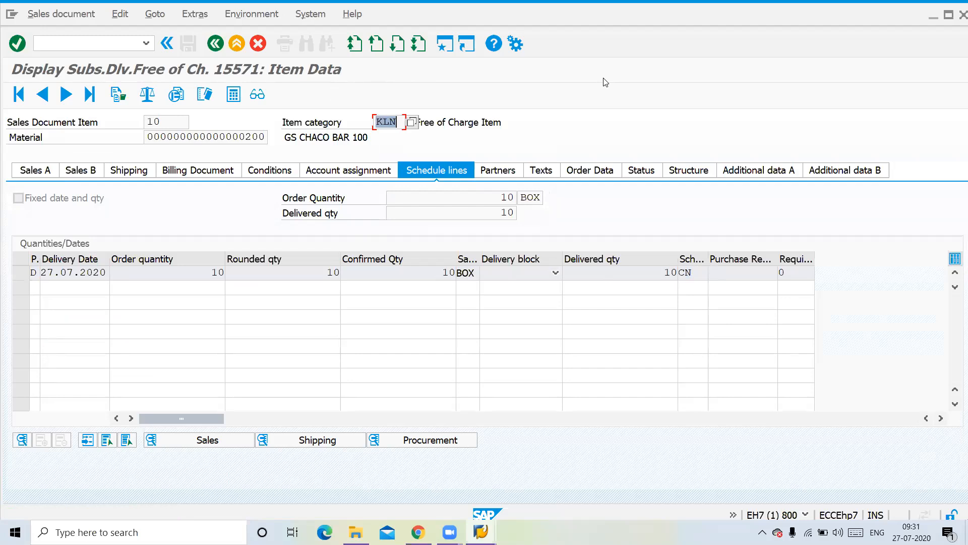